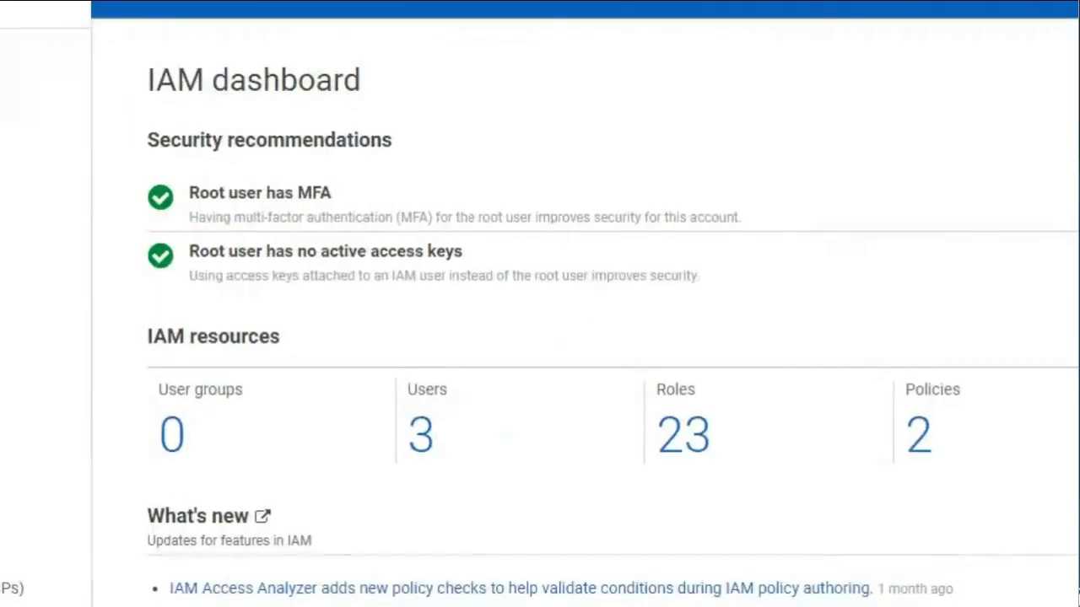
- Examine the IAM dashboard's security recommendations and how new users are added from the Users page
drag(141, 164, 766, 309)
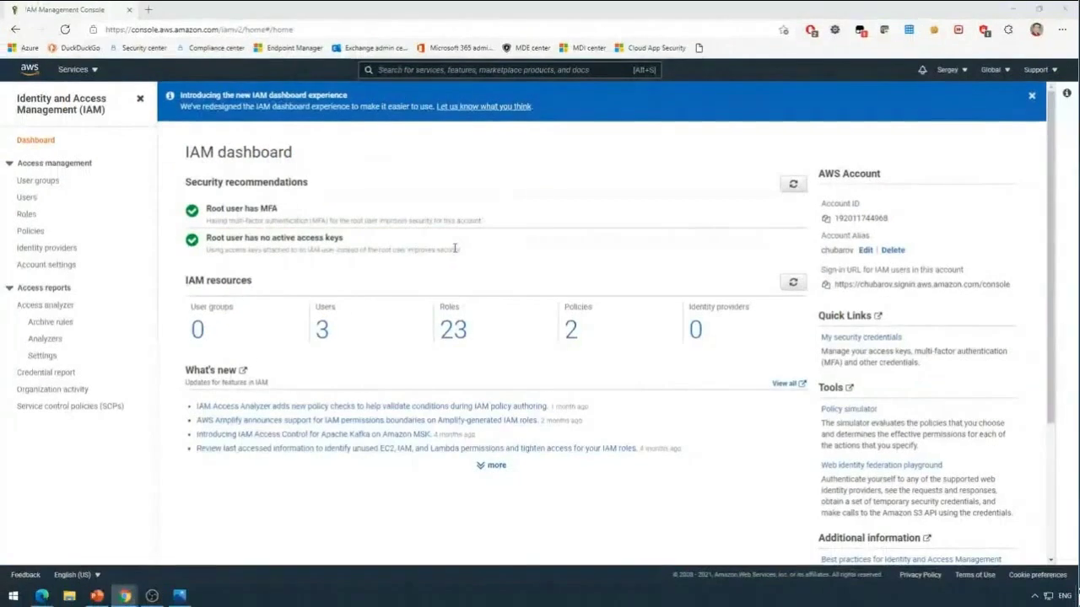
click(30, 198)
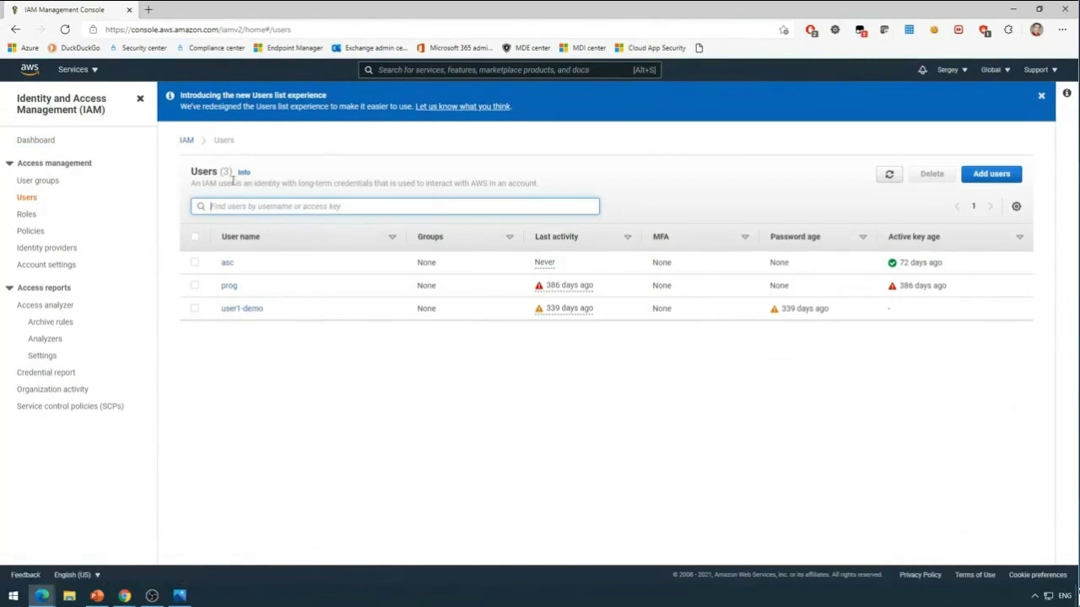
click(1004, 175)
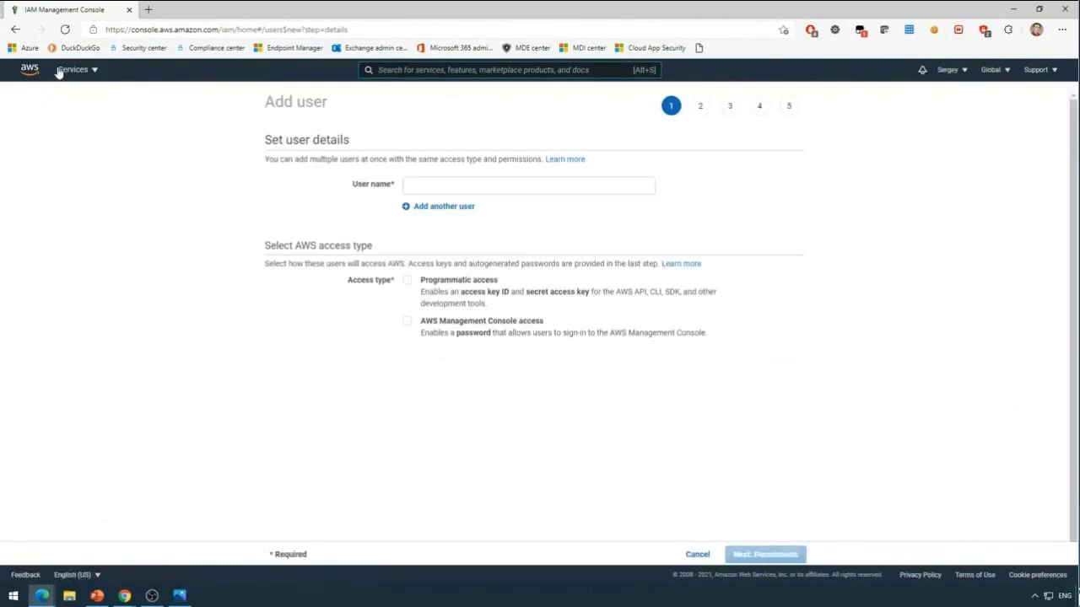
click(15, 29)
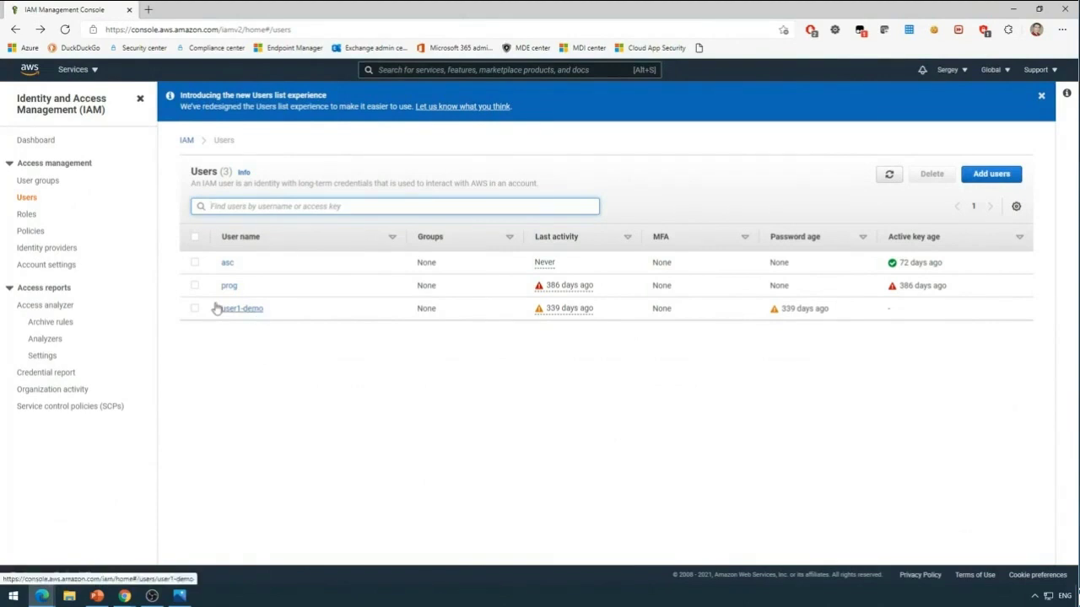
- Return to the IAM dashboard and examine the "Root user has MFA" security recommendation
click(45, 144)
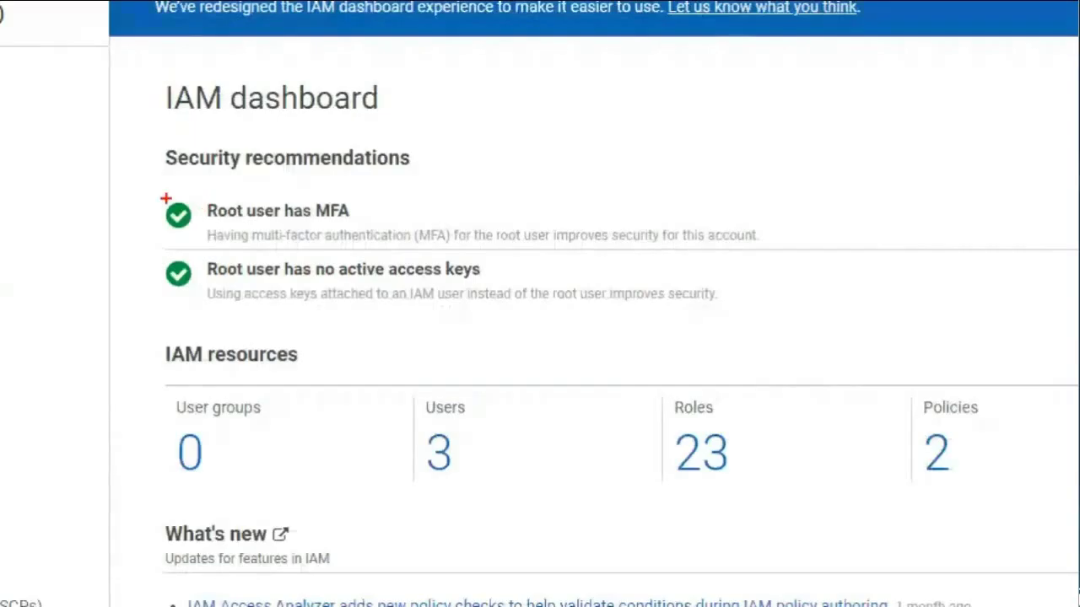
drag(183, 201, 498, 227)
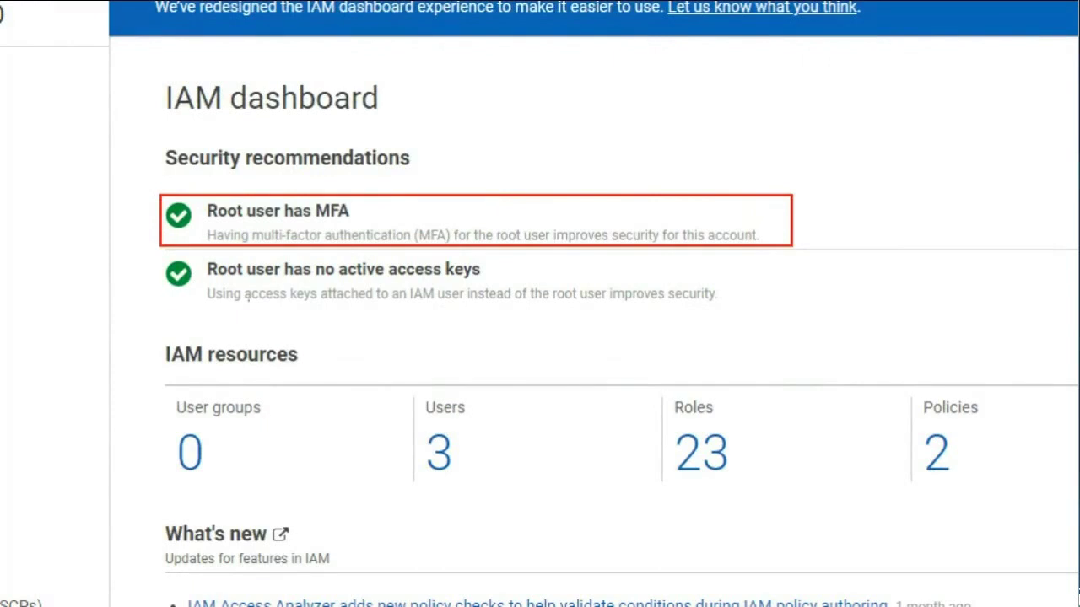
key(Escape)
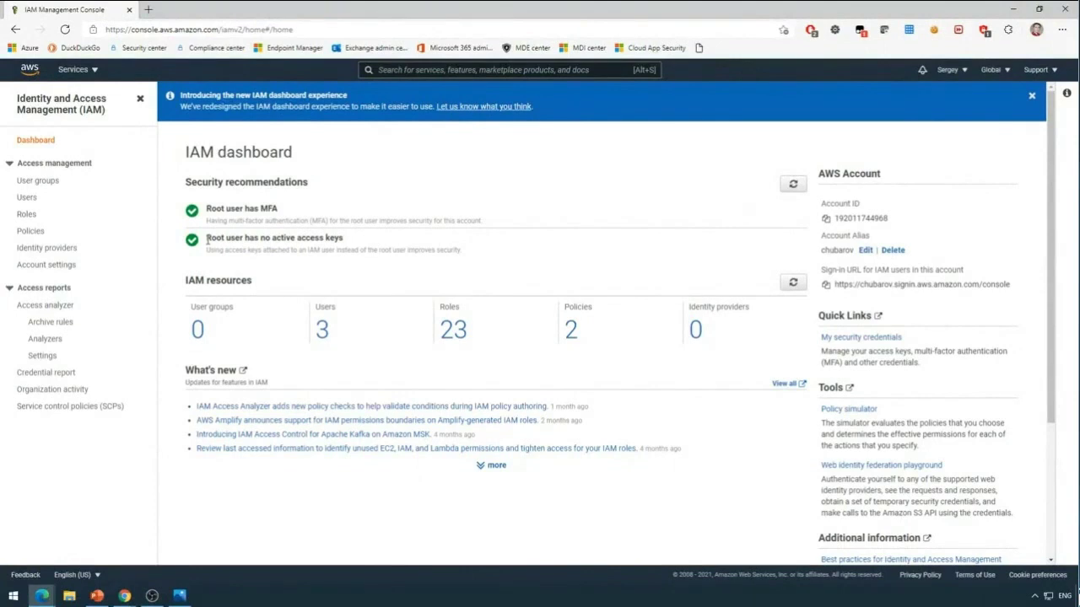
- Switch to the Azure portal's maximized browser window and open the Azure Active Directory tenant's list of all users
click(1009, 10)
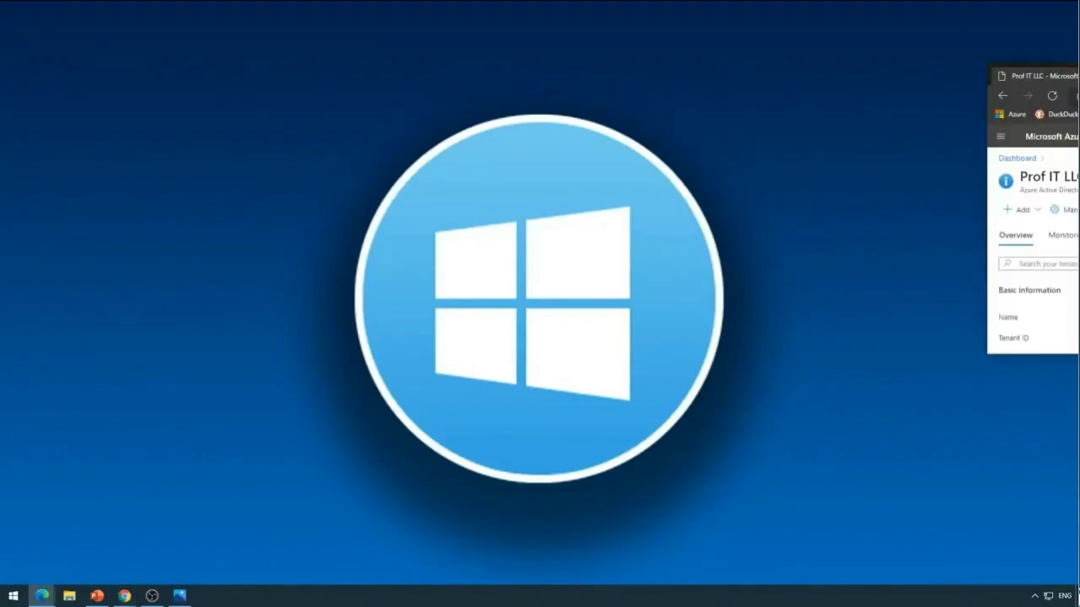
drag(445, 141, 502, 140)
double_click(502, 139)
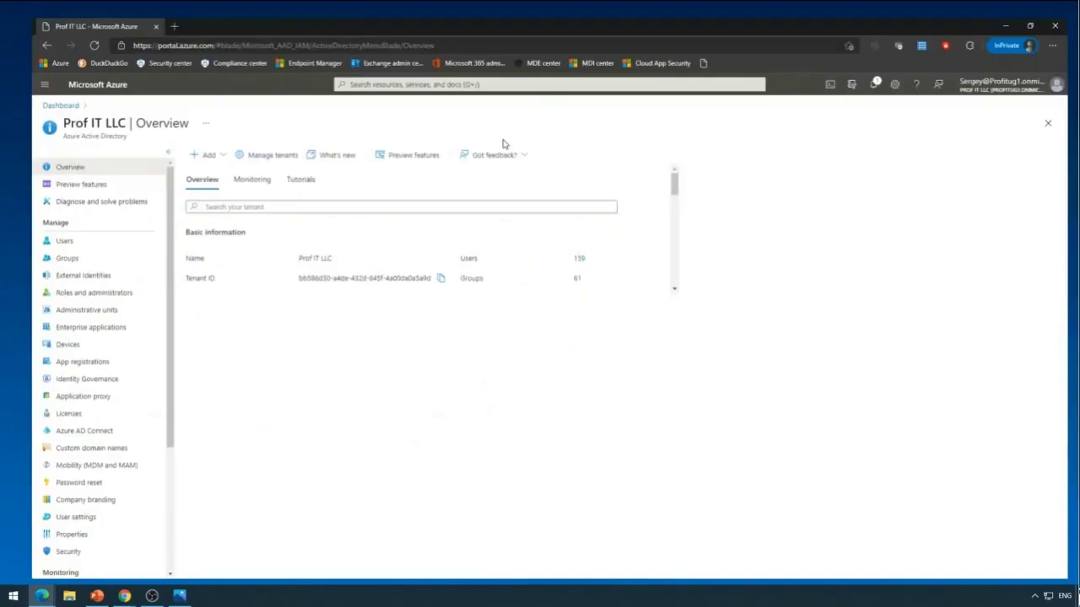
click(47, 234)
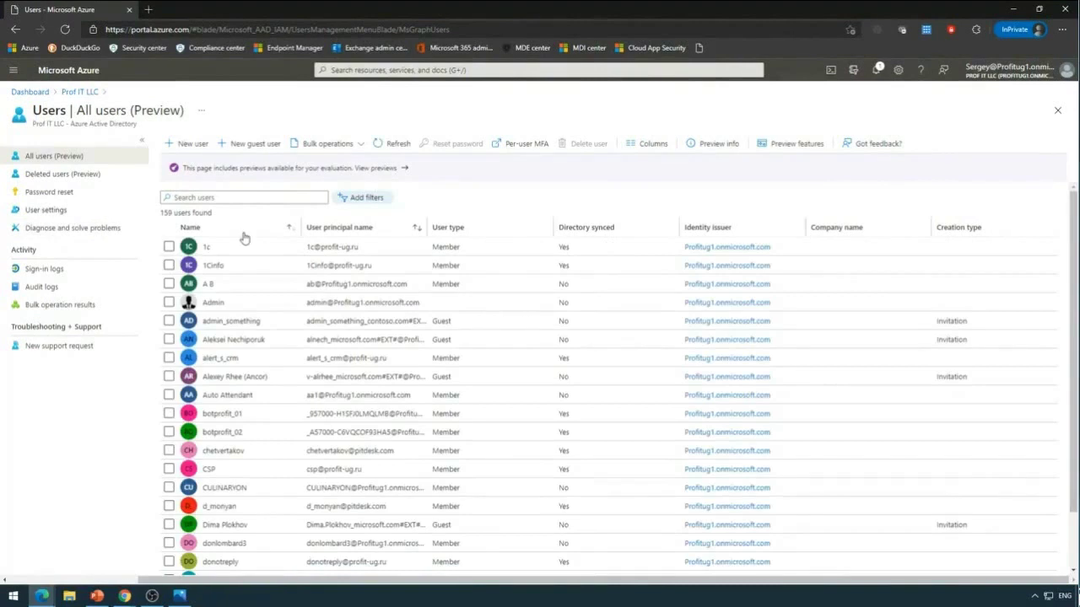
- Open the per-user MFA page from the all users list and check where that command is offered
click(278, 198)
click(538, 141)
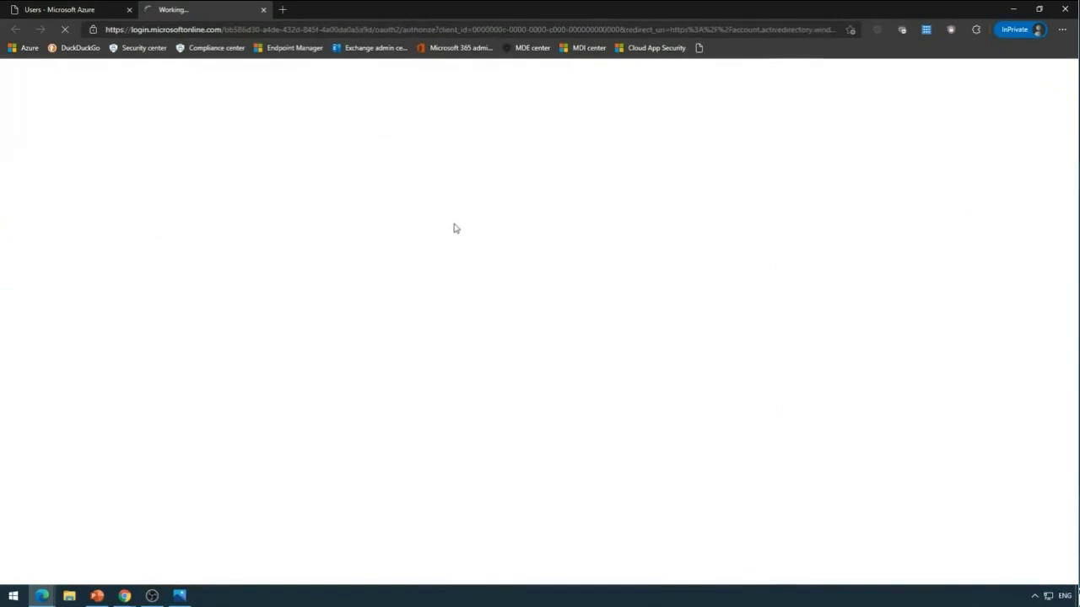
click(85, 12)
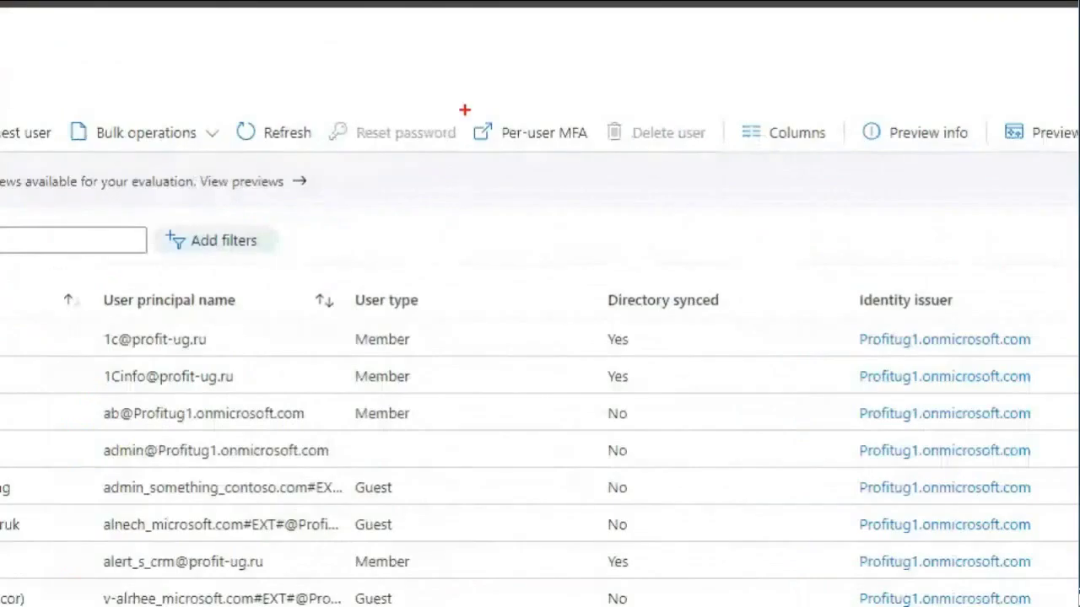
drag(492, 132, 560, 158)
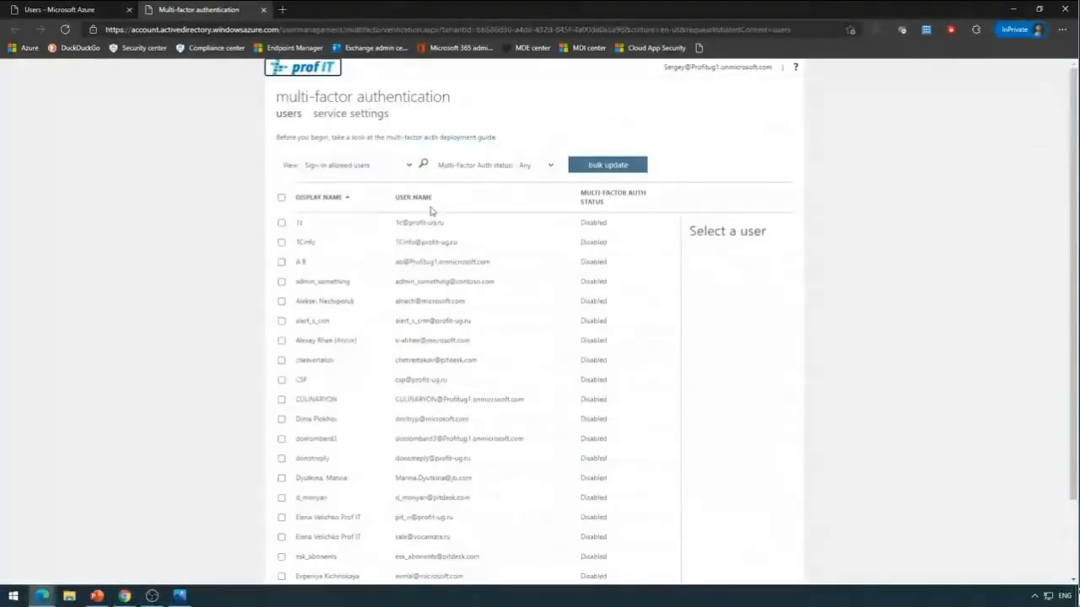
- Search the multi-factor authentication users by login name, examine the matching onmicrosoft.com account's MFA status and options, and close the page
click(424, 165)
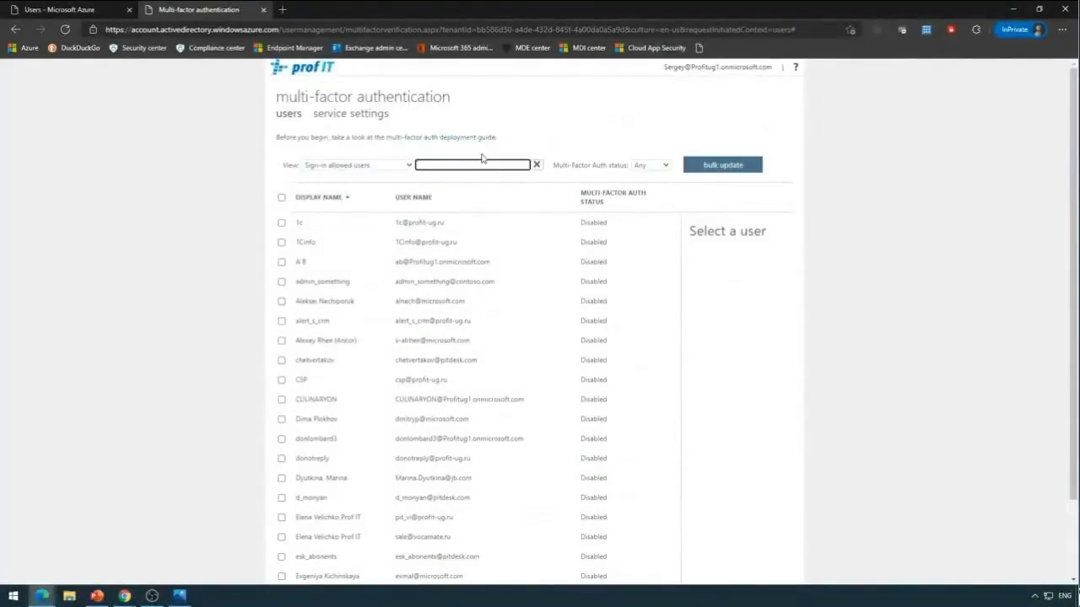
text(doe)
key(Return)
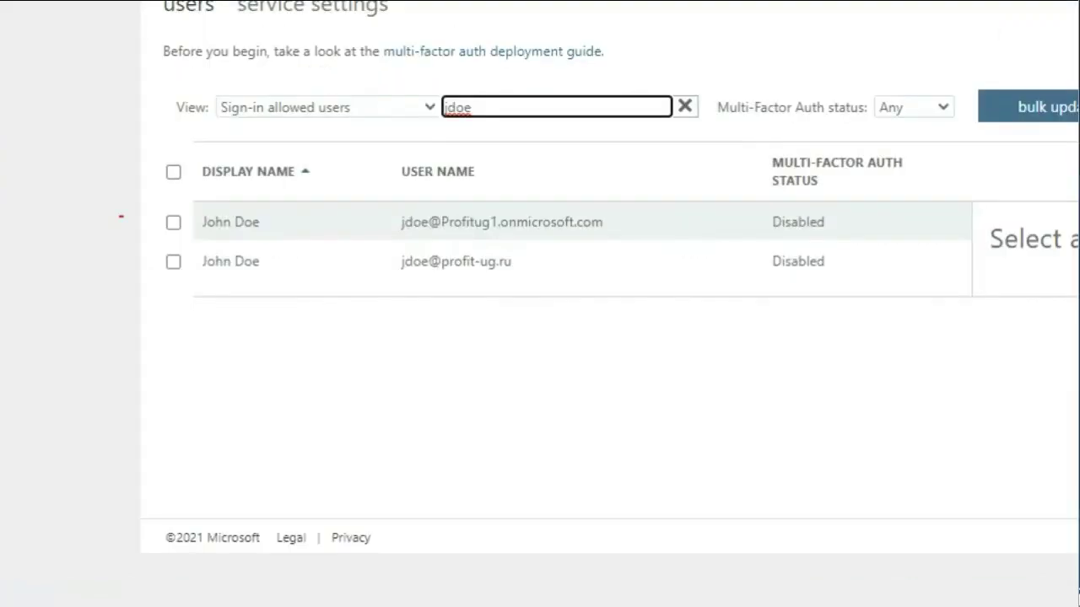
mouse_move(141, 206)
mouse_down()
mouse_move(846, 272)
mouse_move(862, 284)
mouse_up()
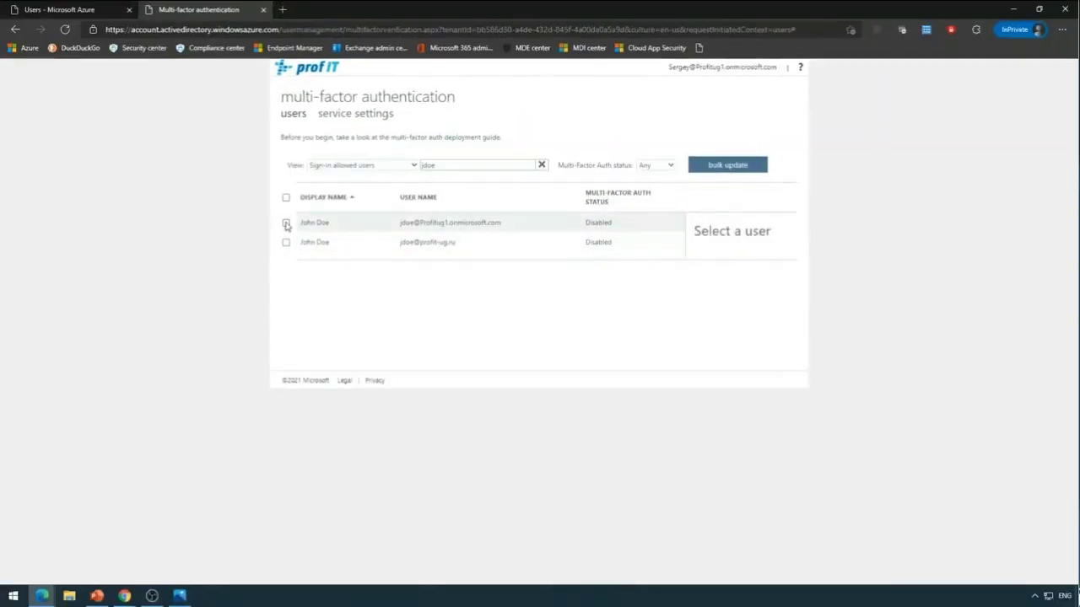
click(286, 223)
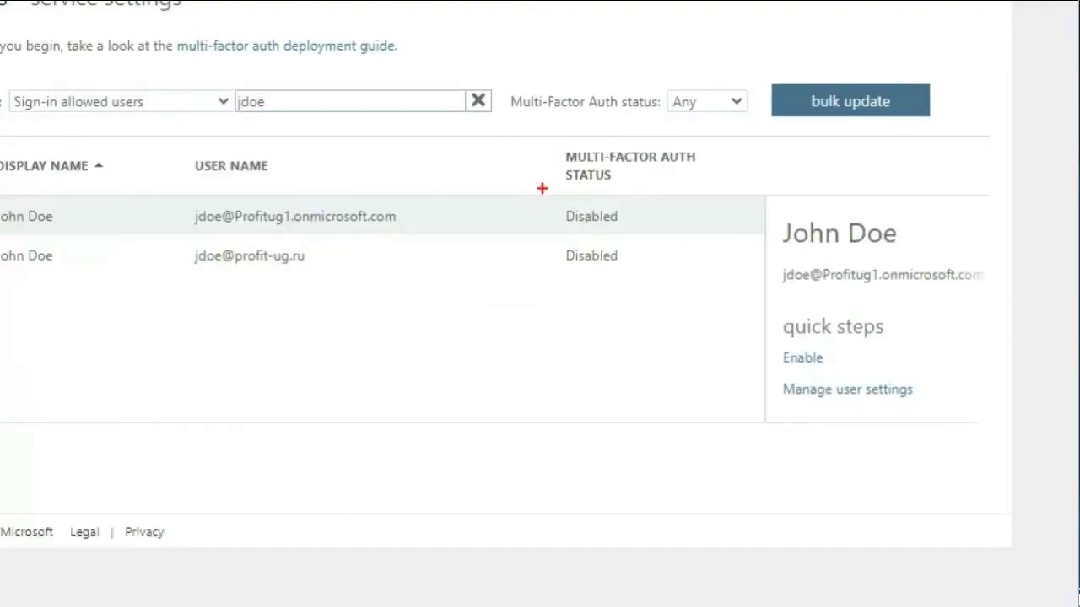
drag(540, 150, 720, 238)
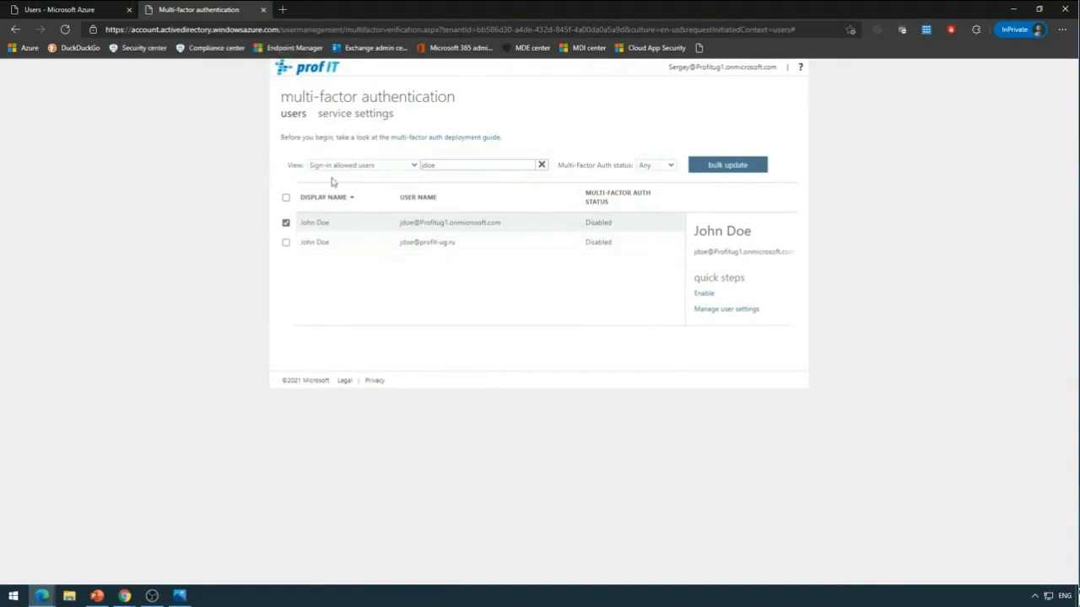
click(264, 10)
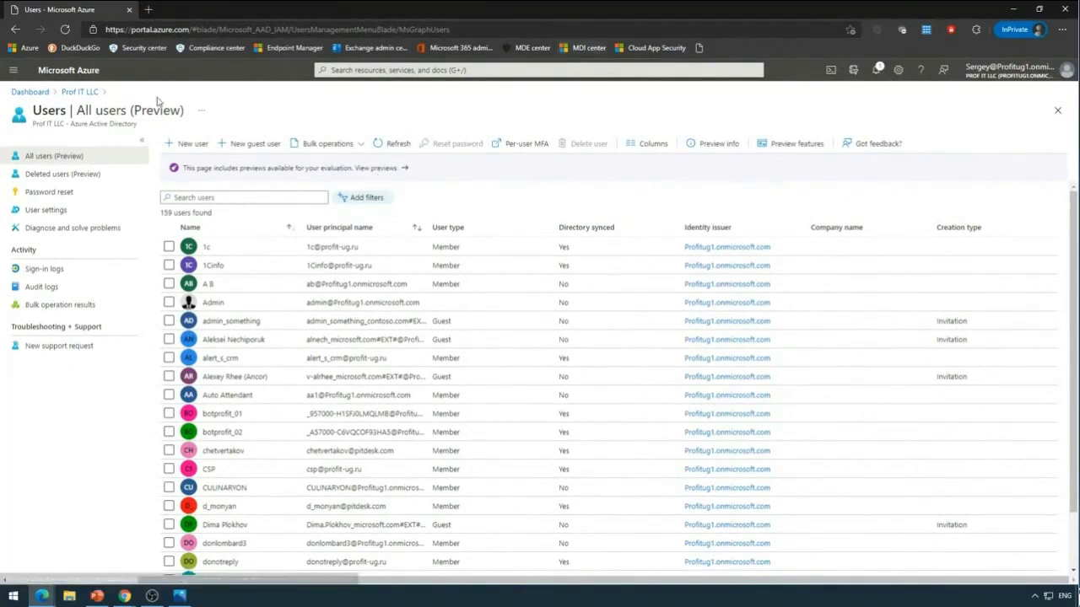
- Go to Conditional Access in the Prof IT LLC tenant's security settings and start a new policy
click(81, 91)
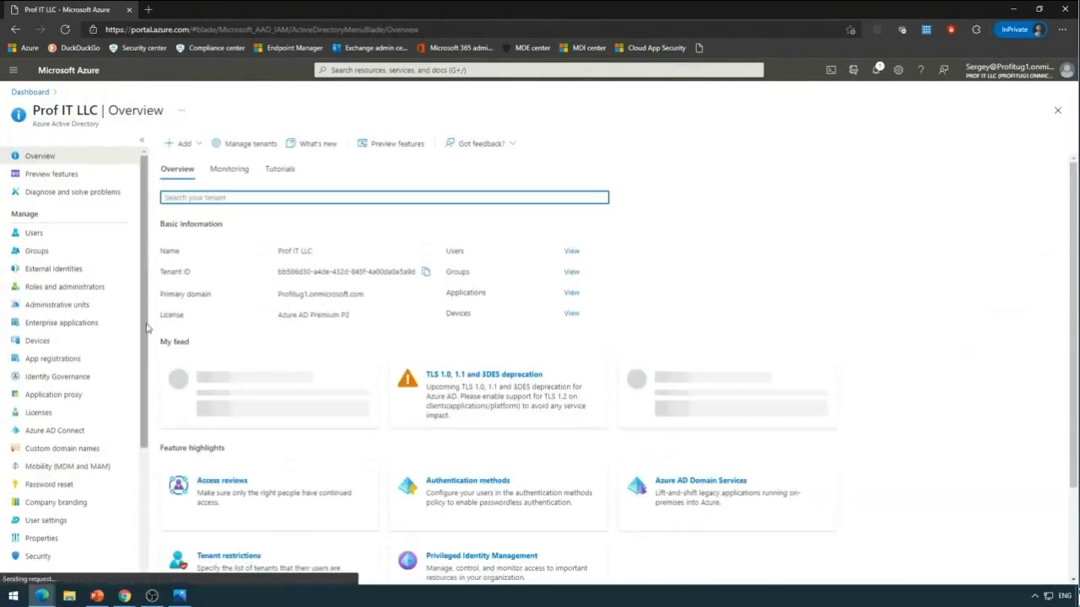
scroll(121, 426, down, 1)
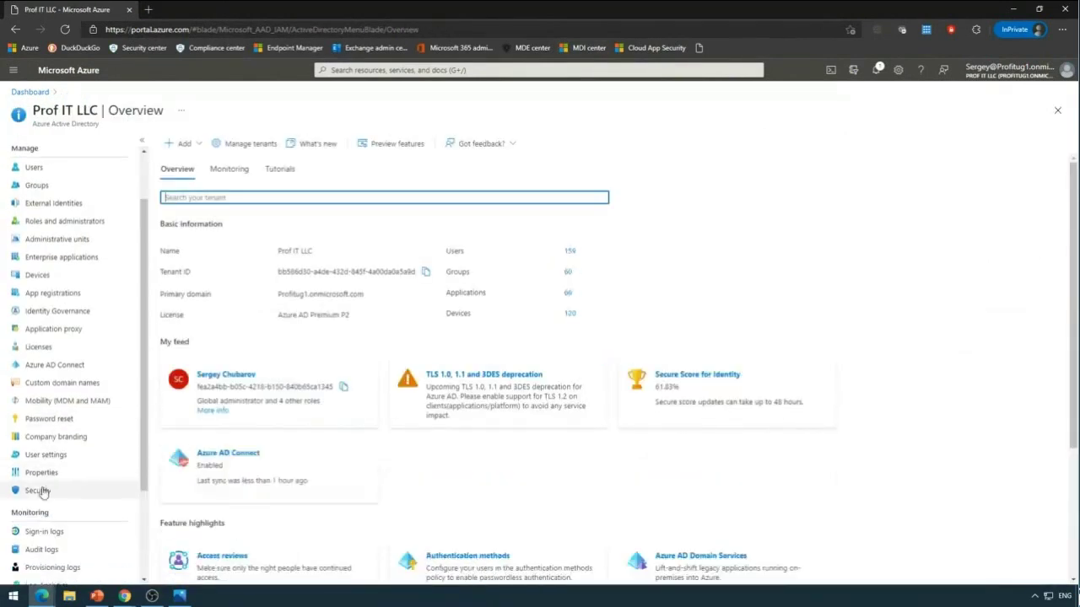
click(38, 490)
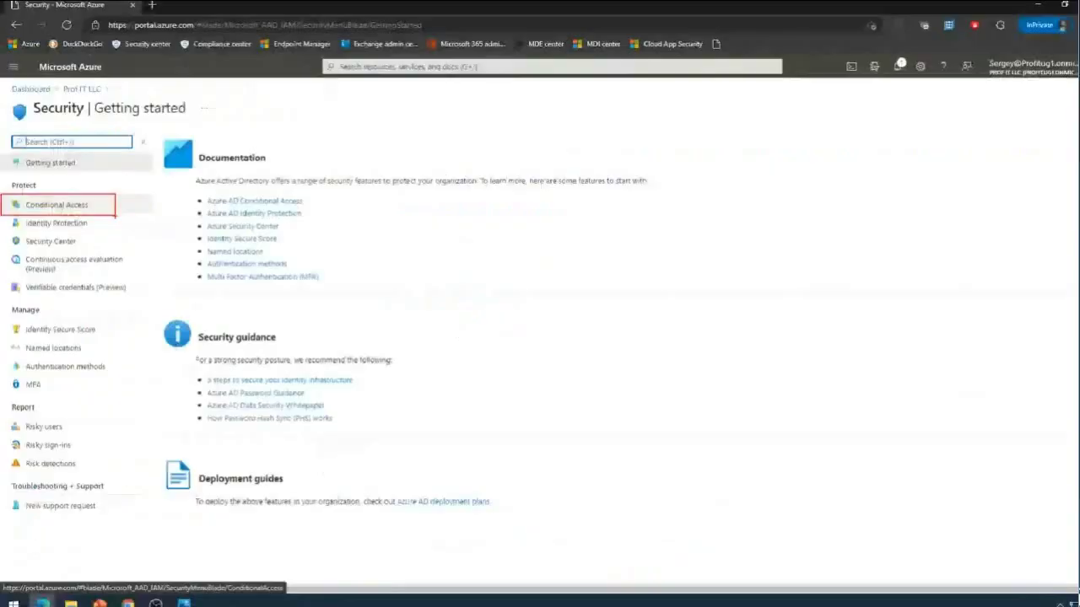
click(67, 206)
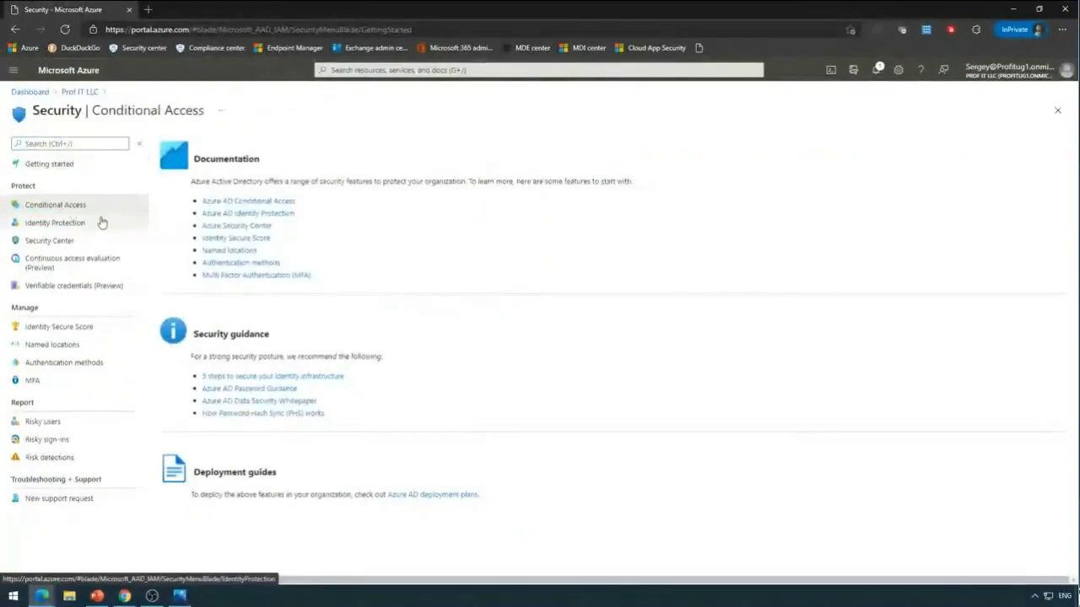
click(187, 145)
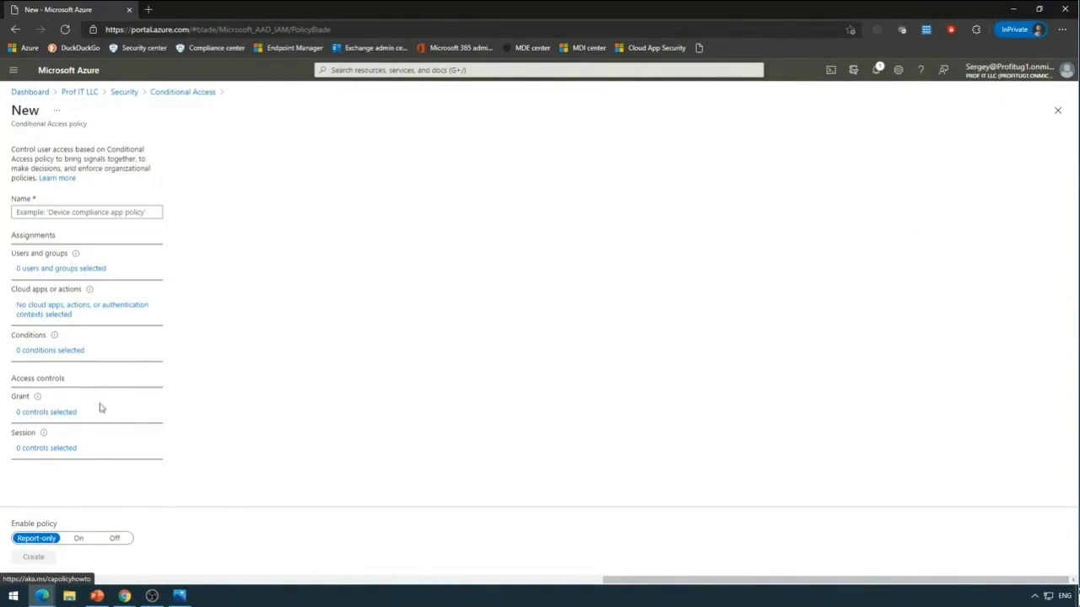
- Set the new policy's grant control to grant access with Require multi-factor authentication
click(59, 413)
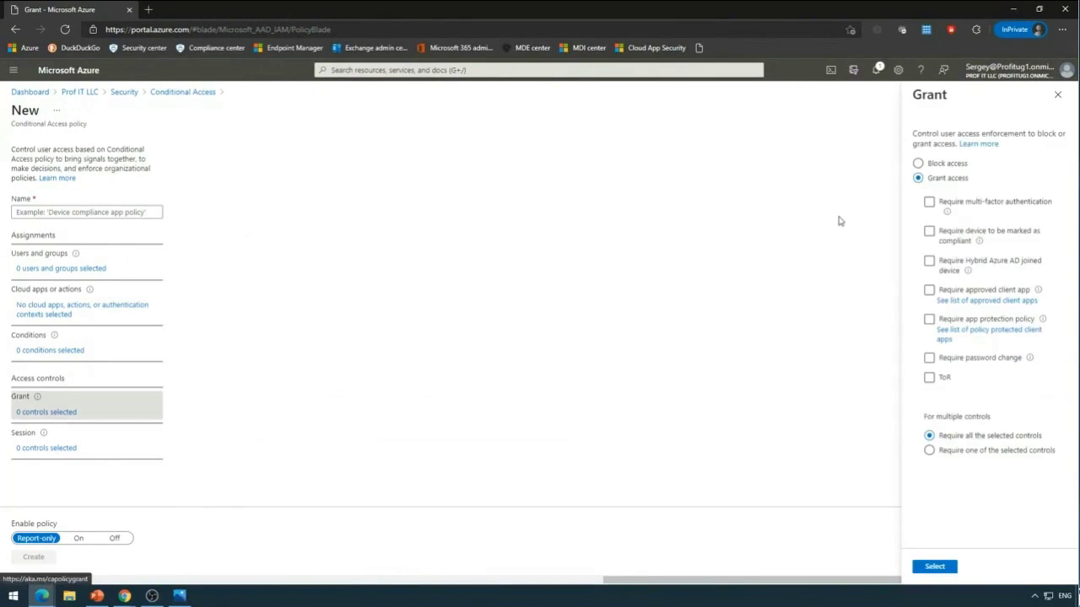
click(992, 211)
click(998, 209)
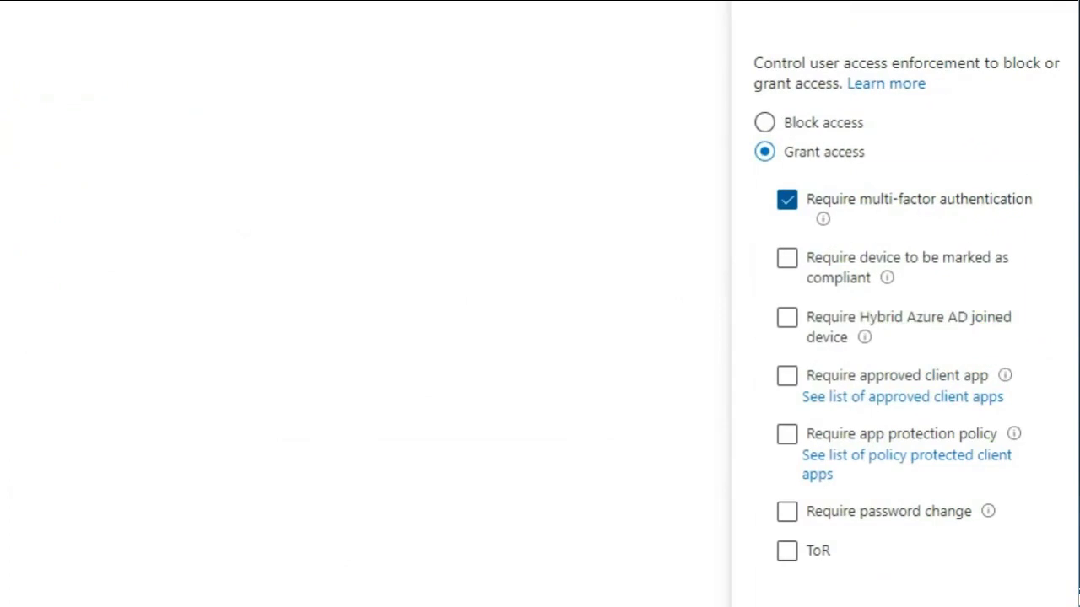
drag(766, 175, 1061, 230)
click(932, 573)
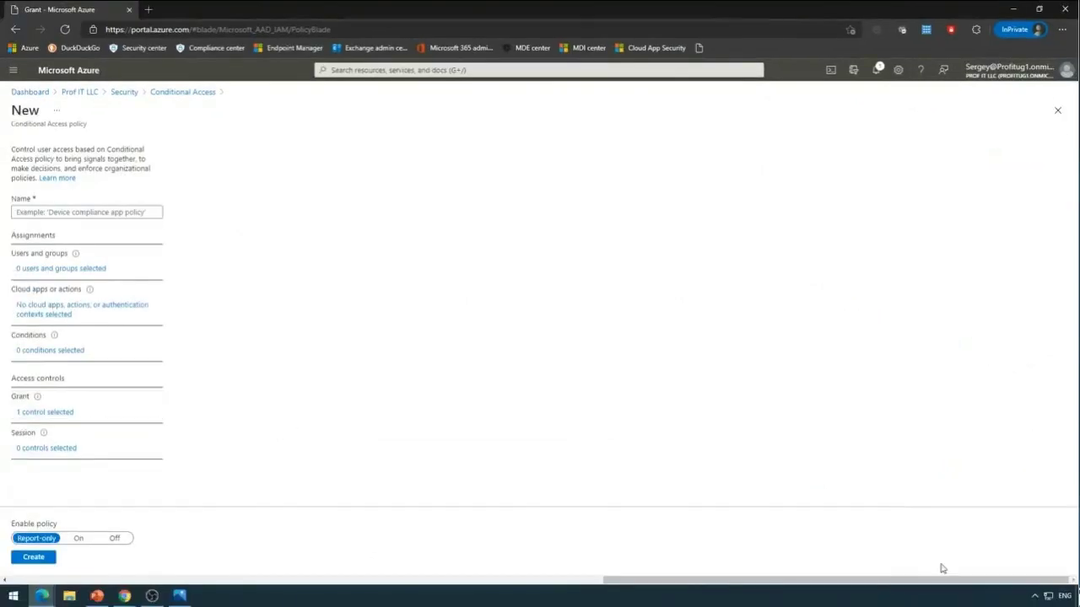
- Limit the policy's included users to selected users and groups, adding only the test user's onmicrosoft.com account
click(88, 269)
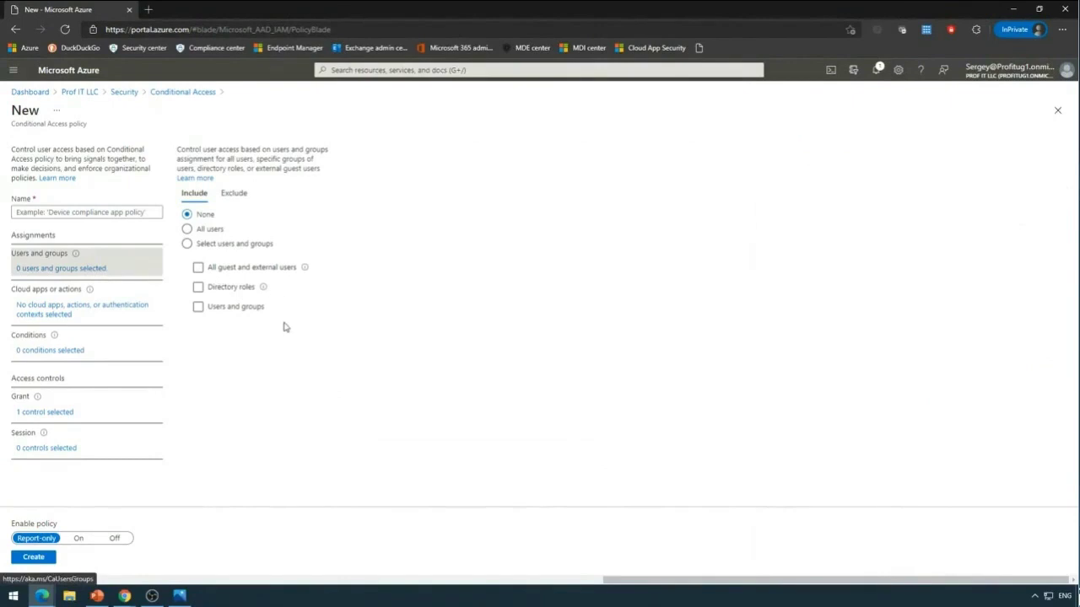
click(209, 229)
click(230, 246)
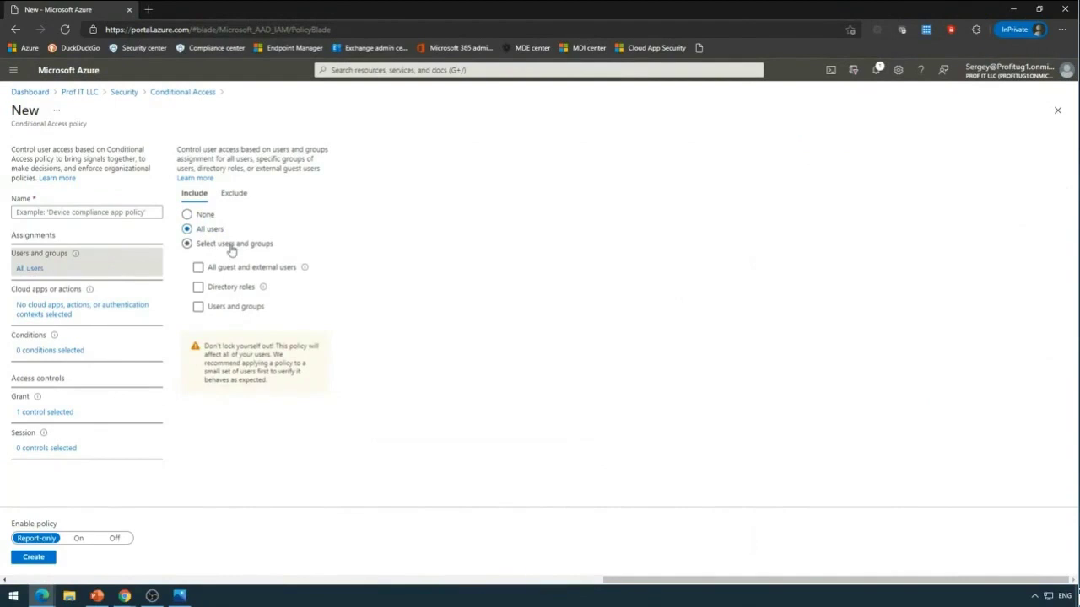
click(231, 311)
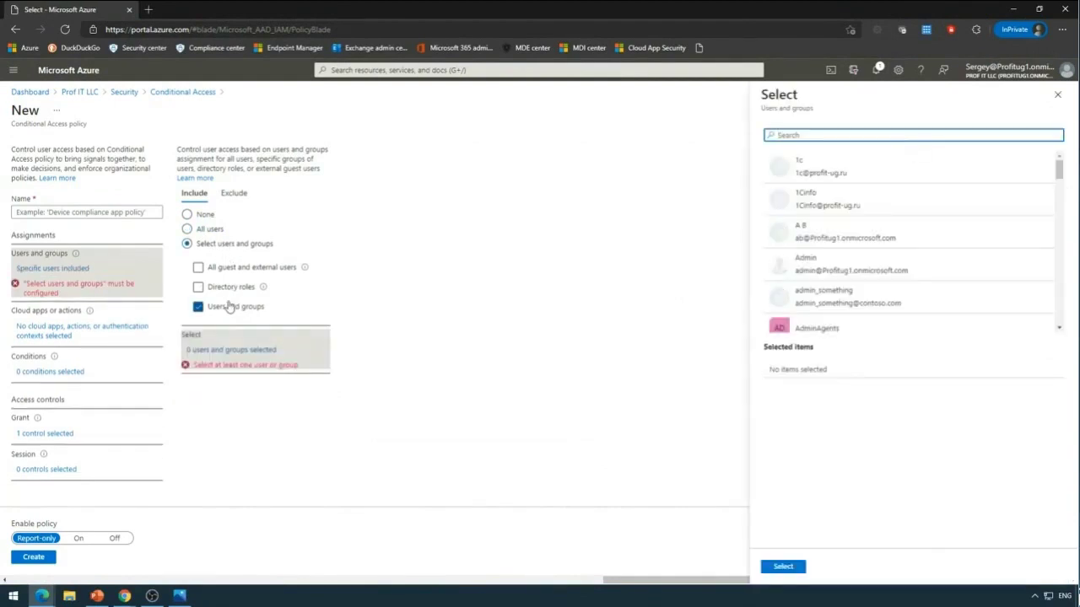
text(jdoe)
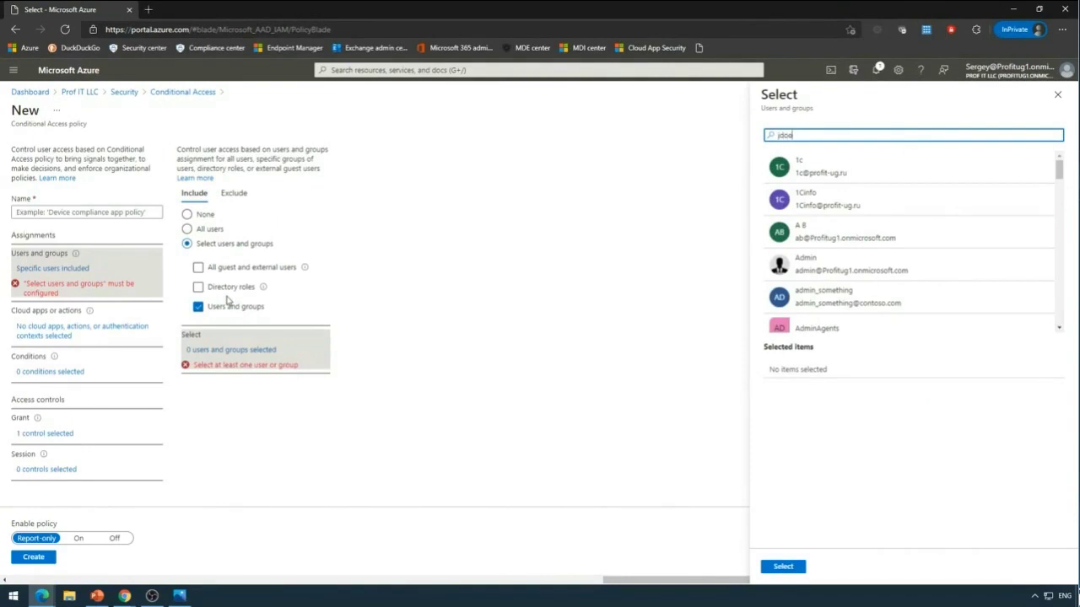
click(831, 203)
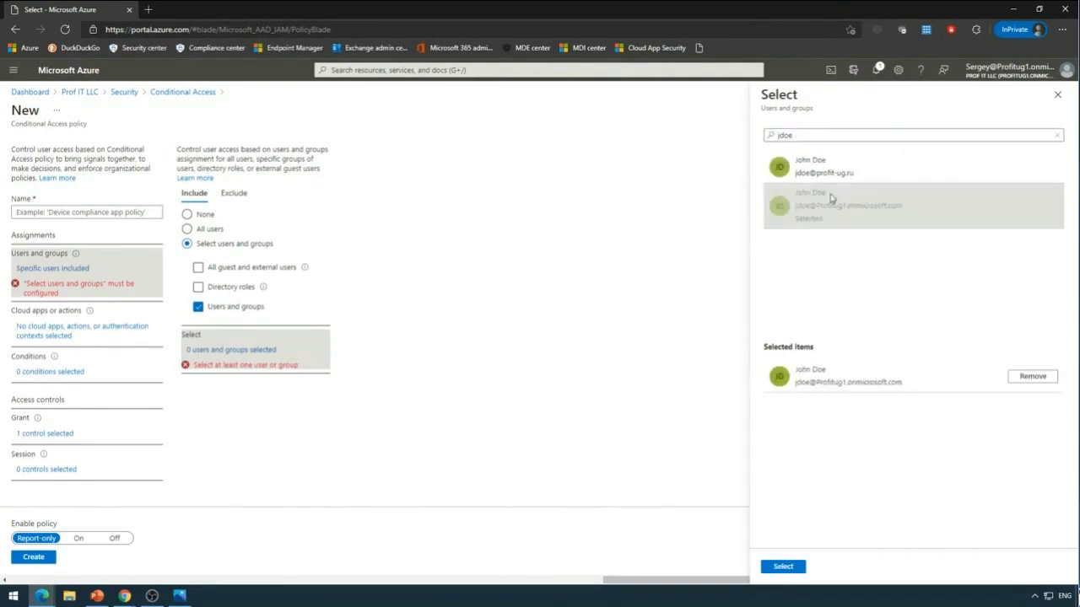
click(793, 569)
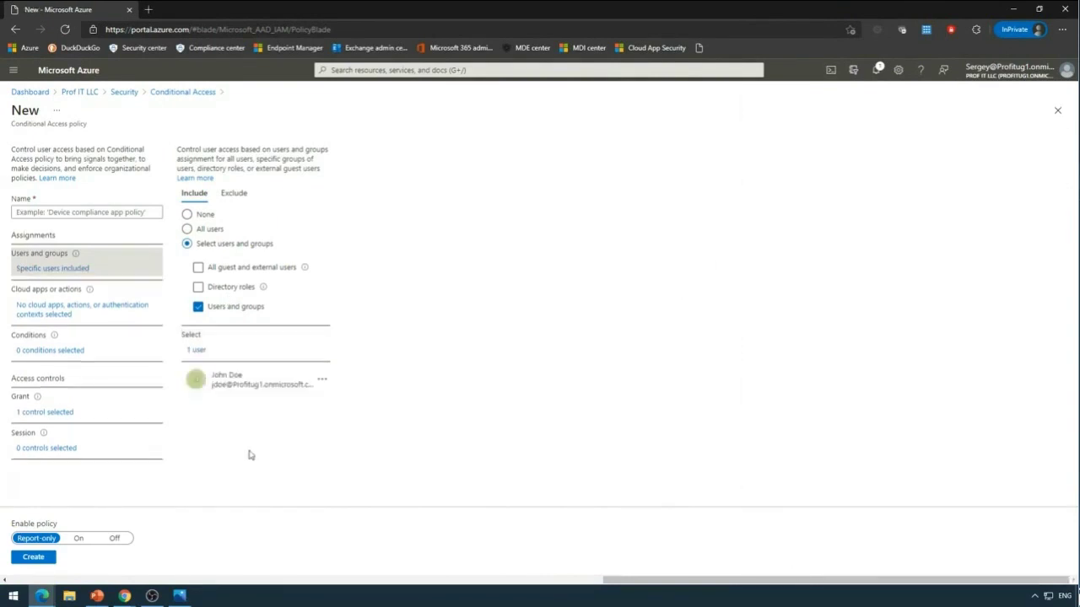
- Set the policy's cloud apps assignment to include All cloud apps
click(81, 313)
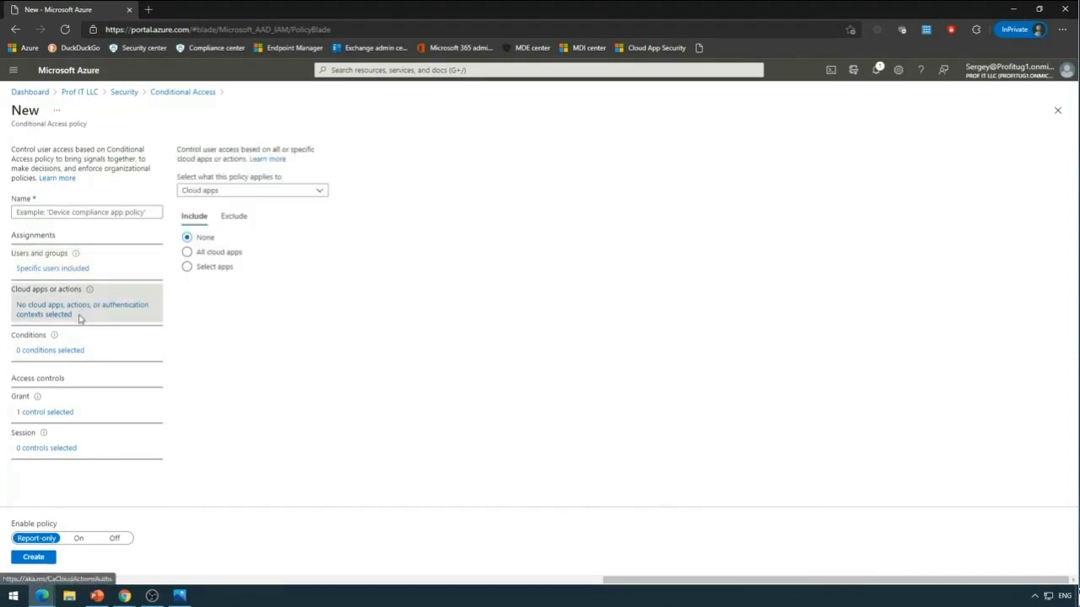
click(216, 252)
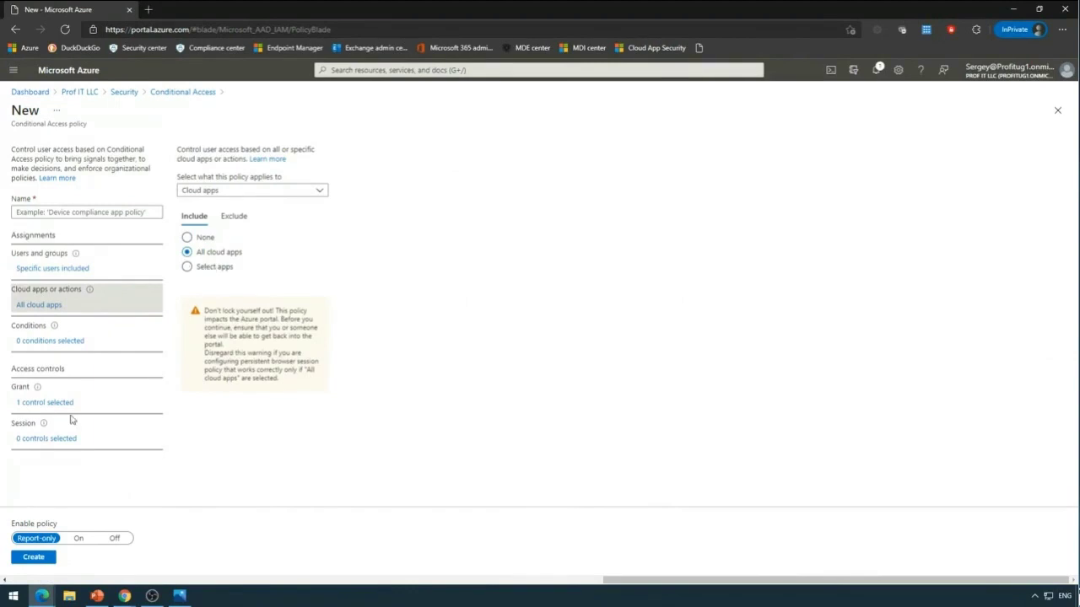
- Try limiting the policy's device platforms condition to Android, switch it back to Any device and discard the condition's edits
click(54, 342)
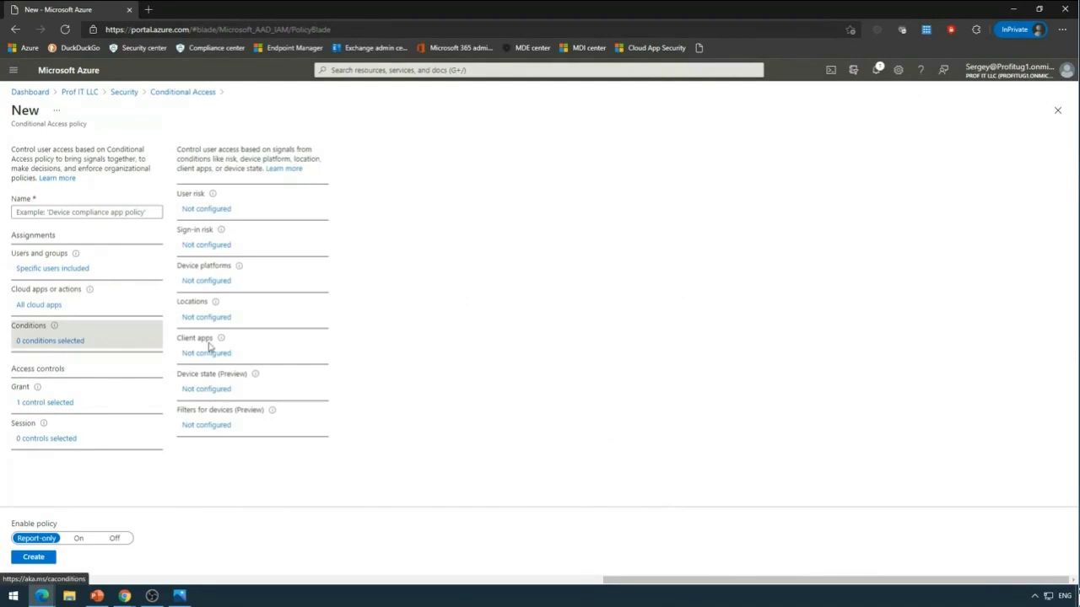
click(187, 283)
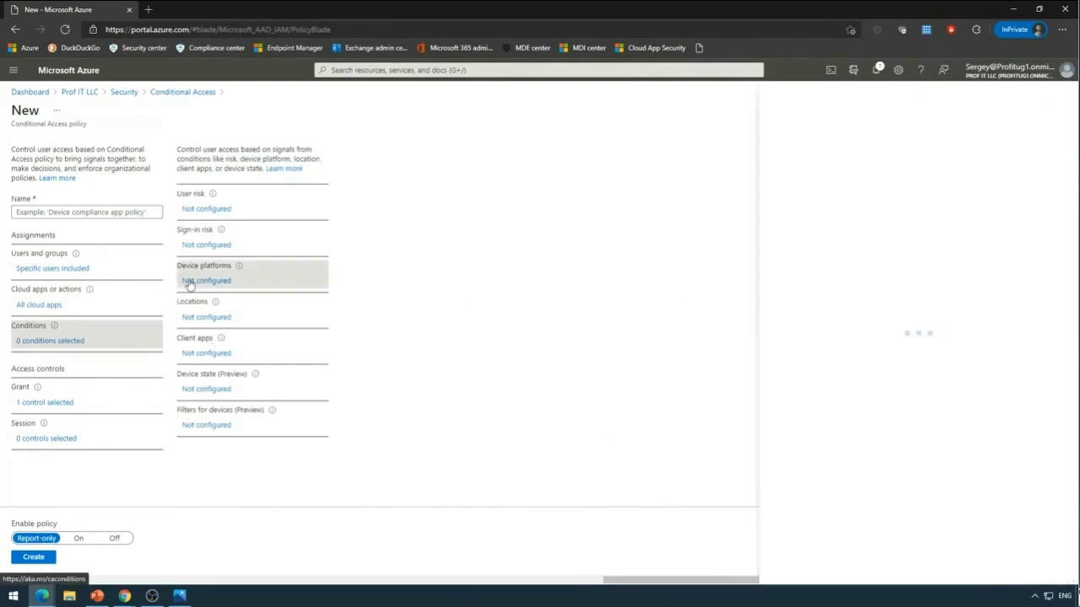
click(938, 174)
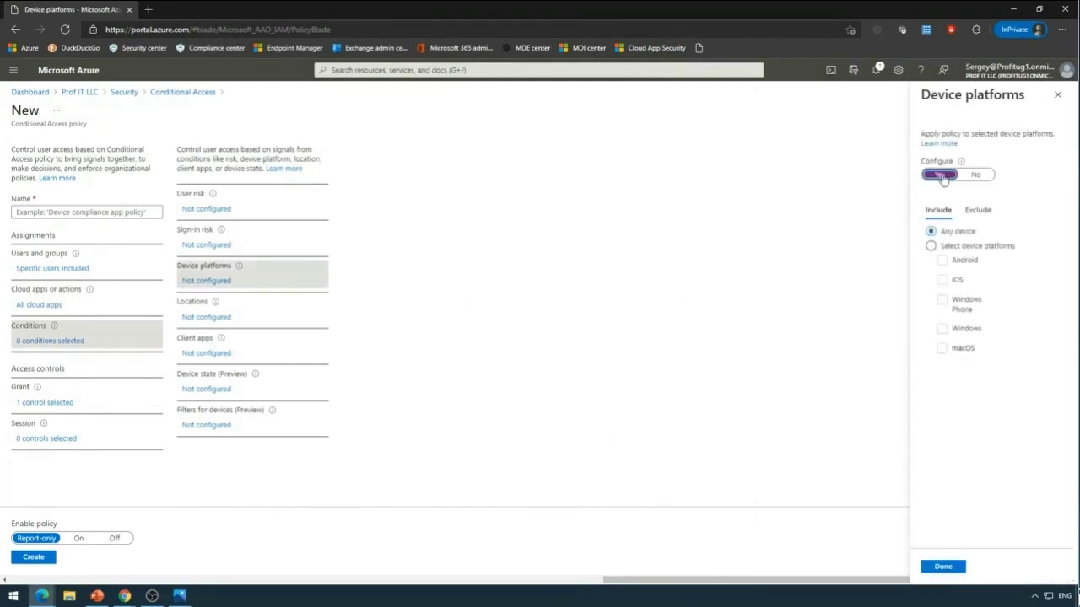
click(949, 247)
click(942, 260)
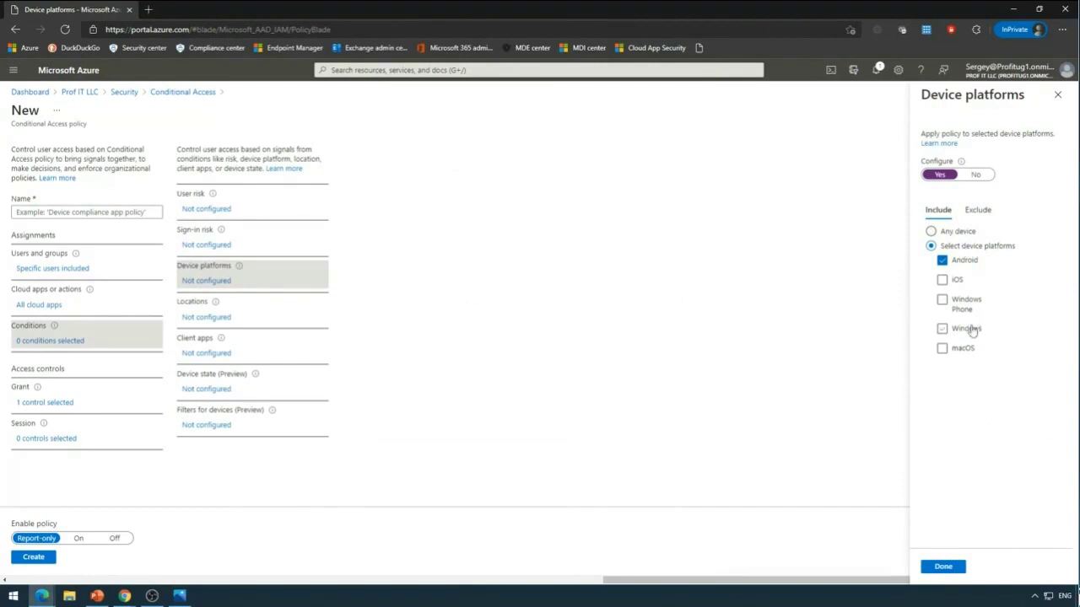
click(939, 236)
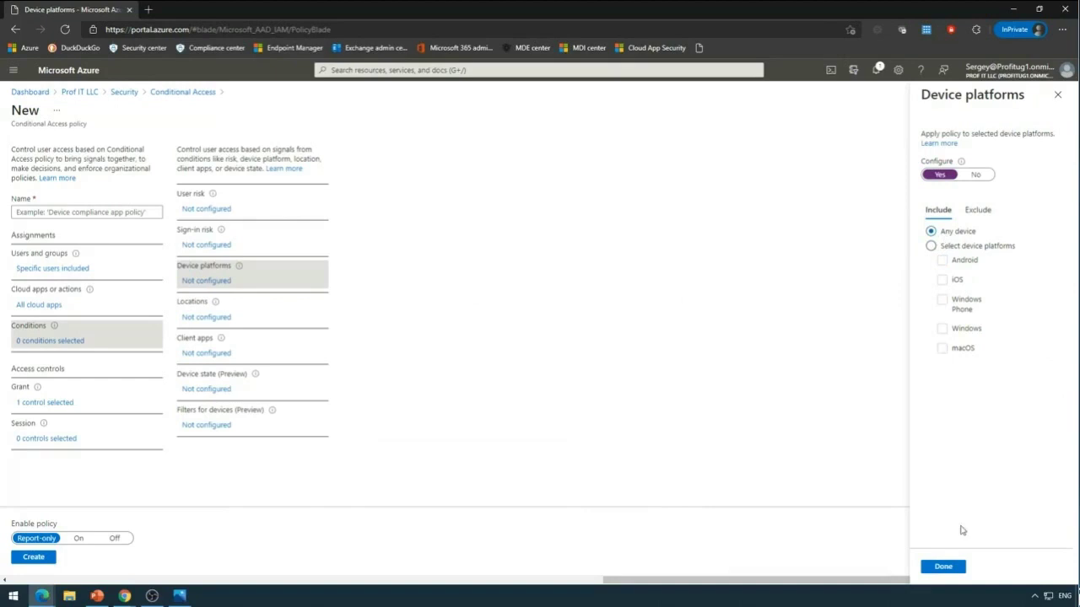
click(979, 174)
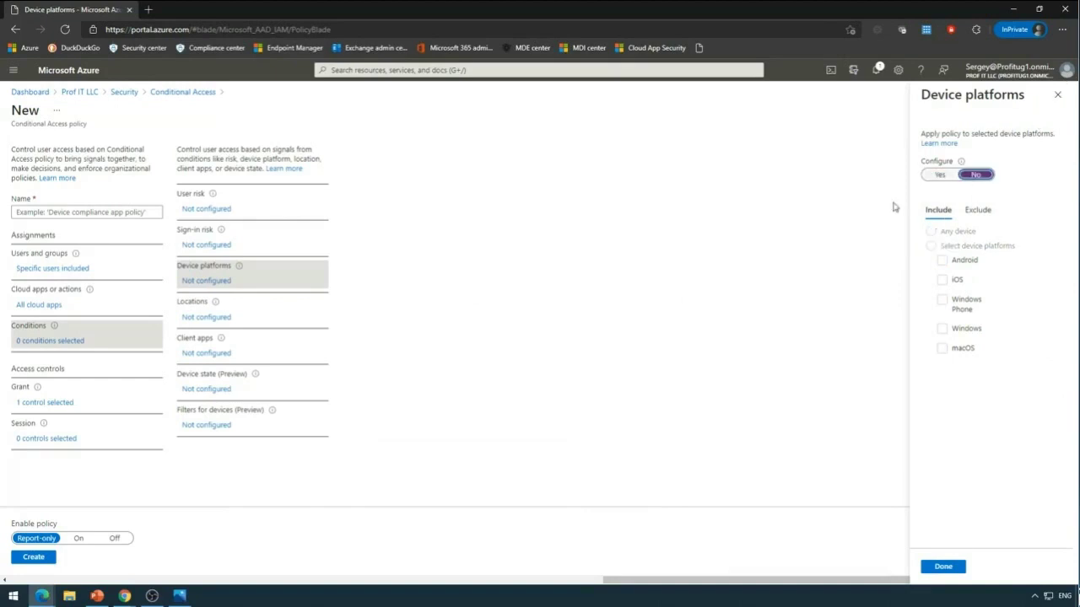
click(1055, 95)
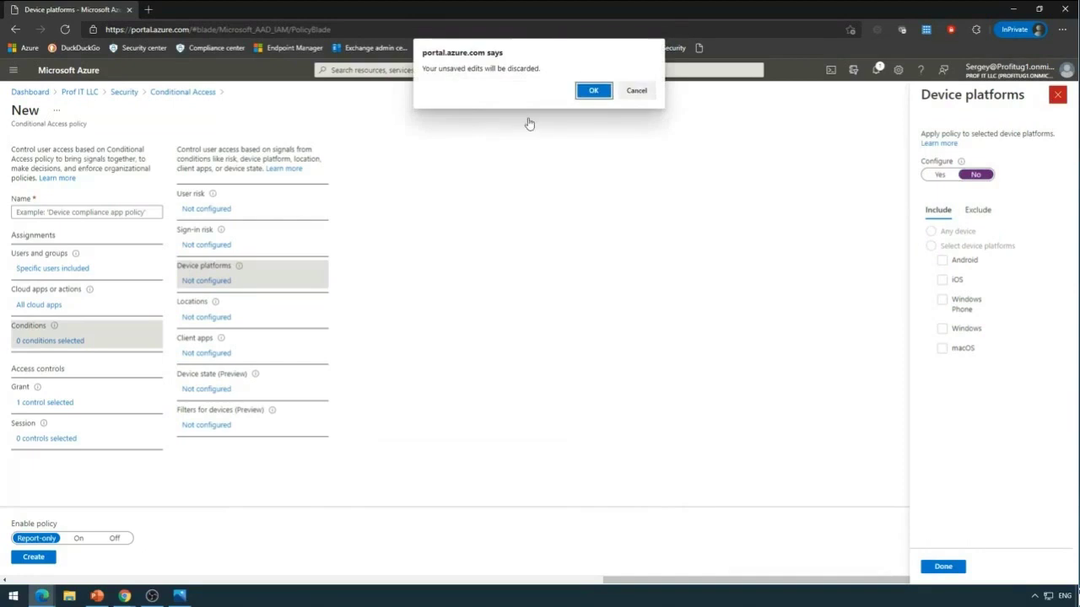
click(589, 91)
- Try configuring the policy's locations condition to include selected locations with UK, and leave the location selection without applying it
click(218, 320)
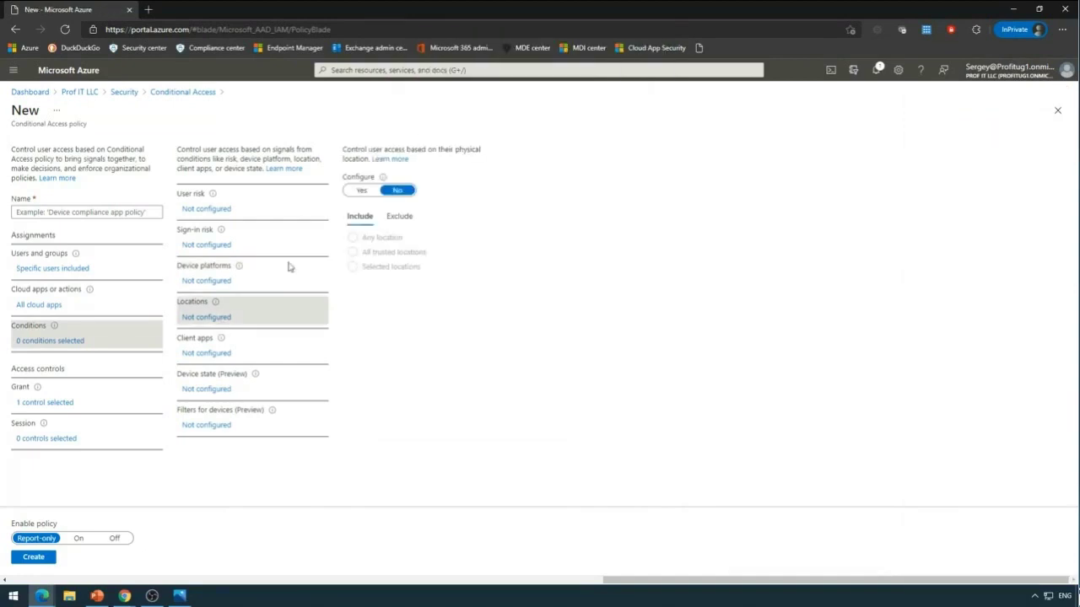
click(361, 190)
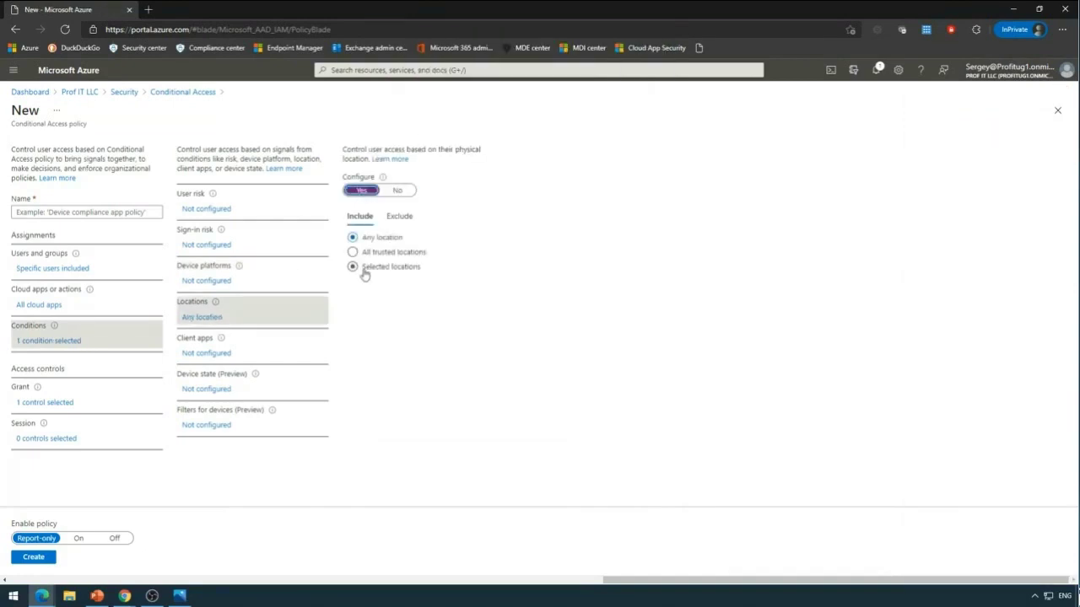
click(364, 274)
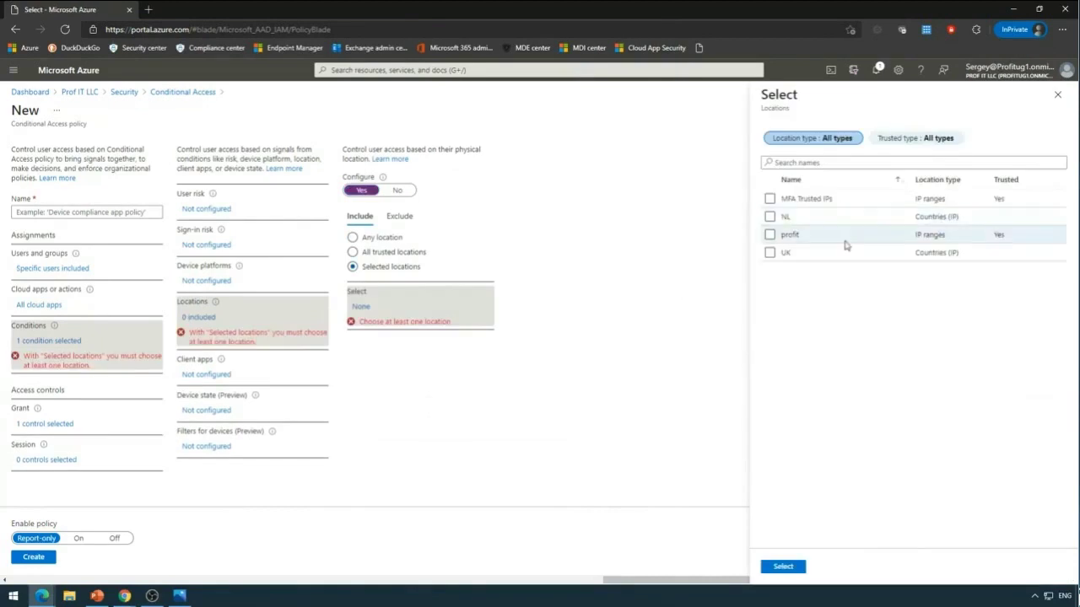
click(770, 254)
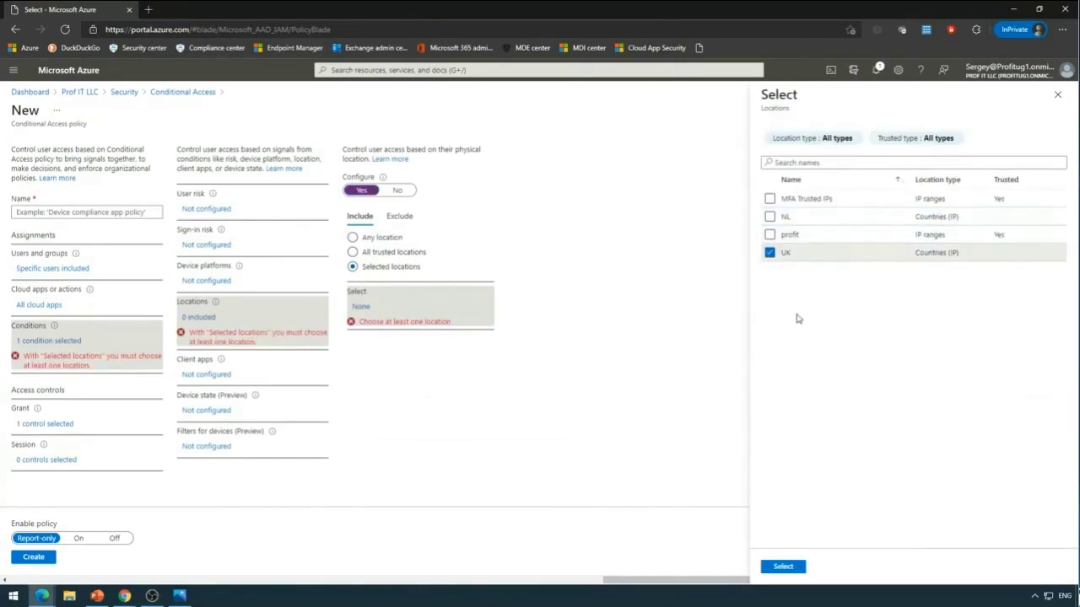
click(1057, 94)
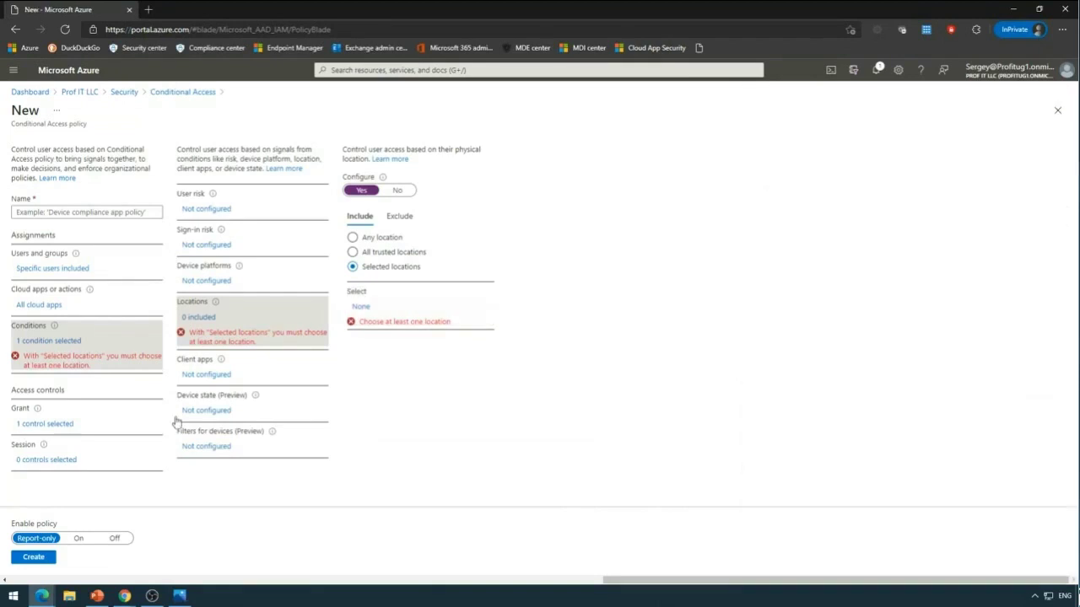
- Set the policy's grant control to Block access
click(71, 423)
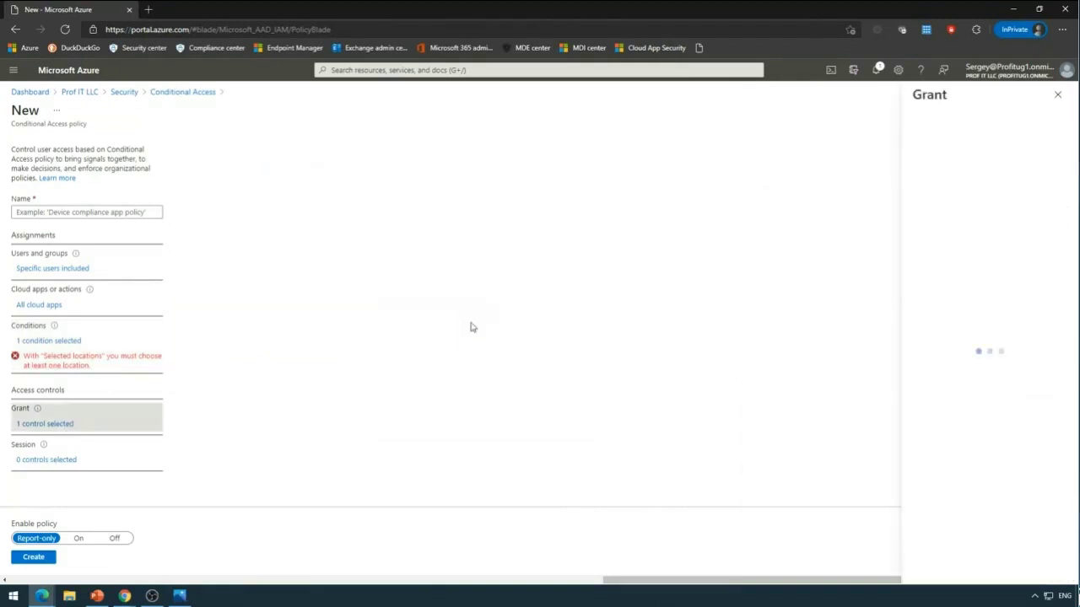
click(952, 165)
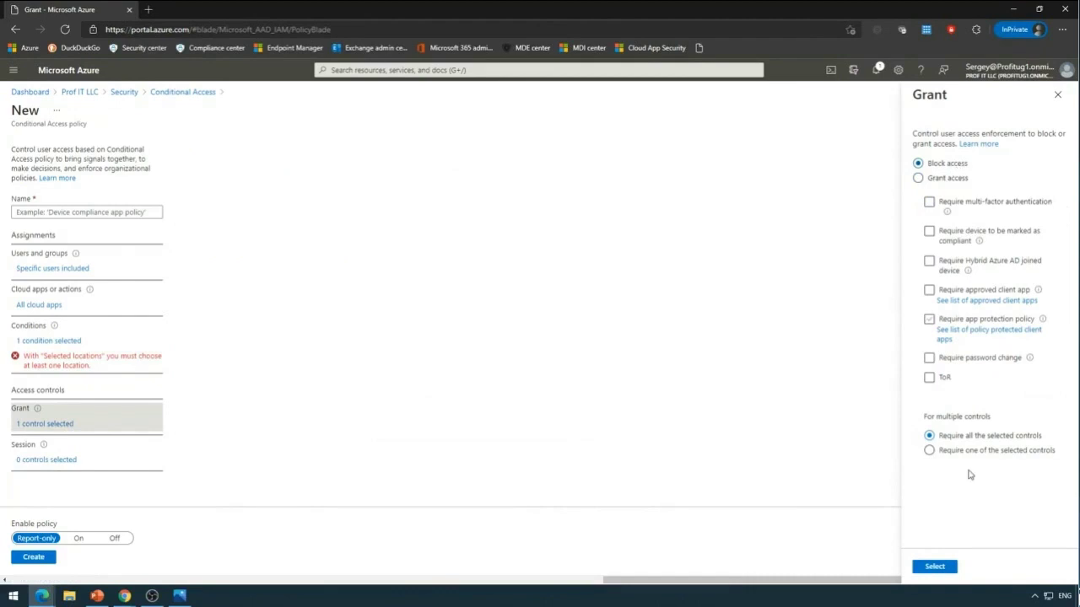
click(934, 567)
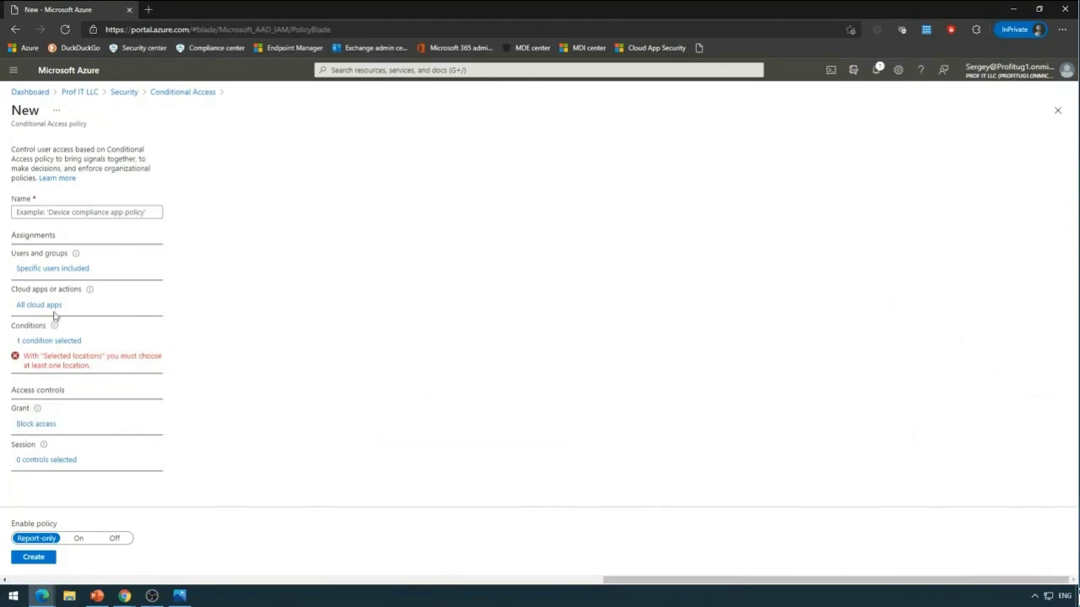
- Reopen the location selection in the policy's conditions and mark the UK country location
click(58, 341)
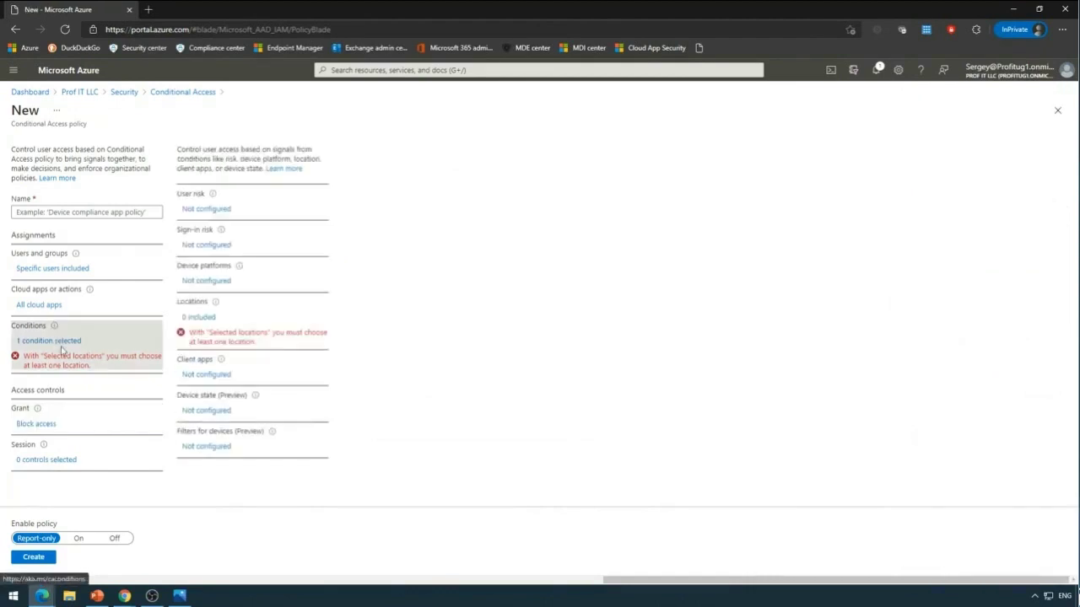
click(198, 317)
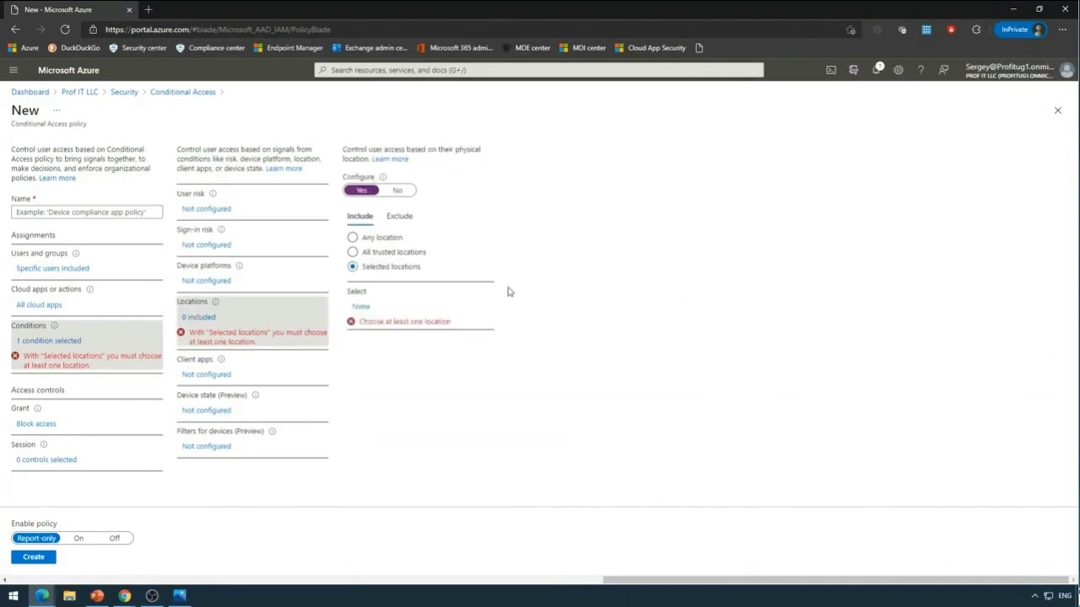
click(361, 306)
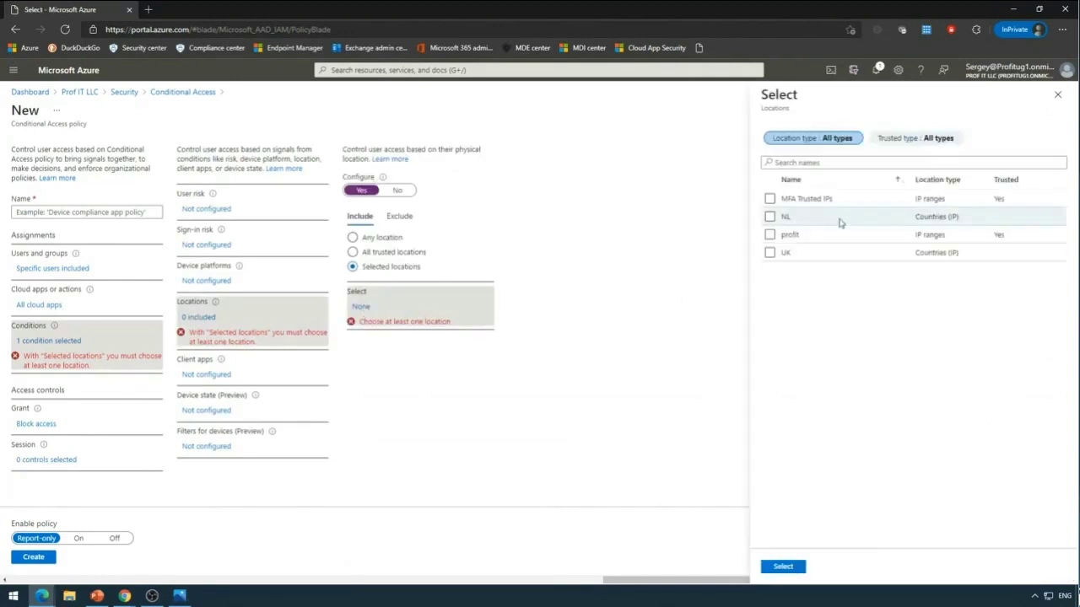
click(770, 253)
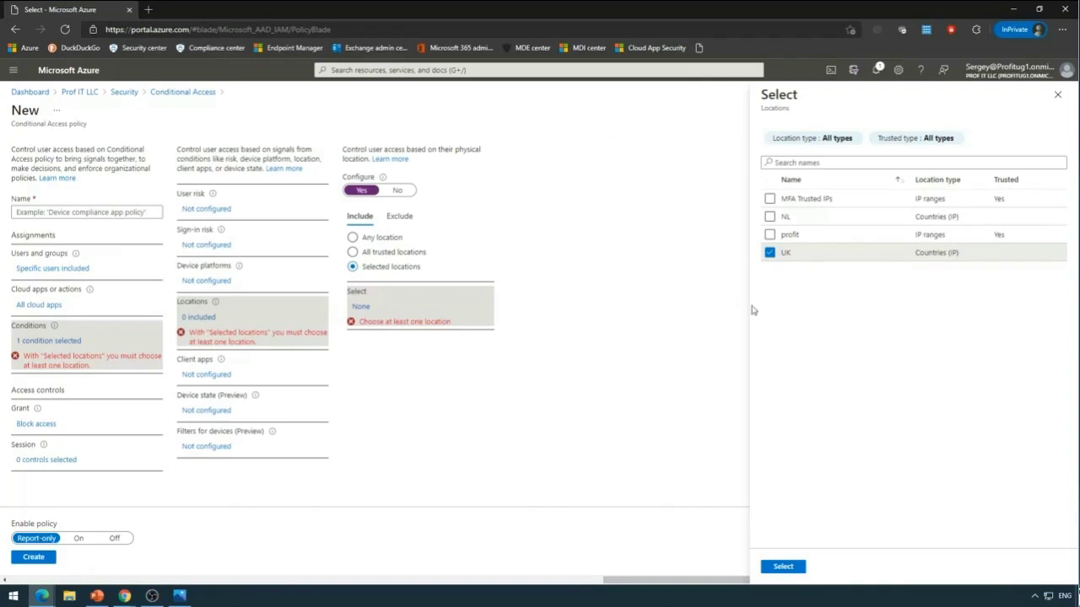
- Leave the unsaved Conditional Access policy, discarding its edits, and return to the Azure portal dashboard
click(119, 92)
click(592, 90)
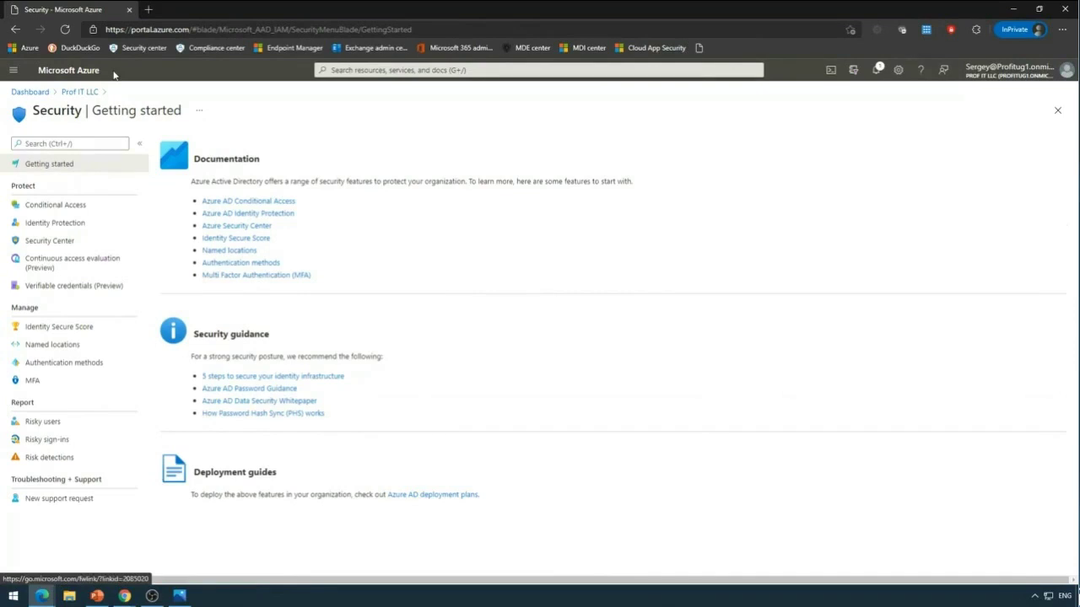
click(72, 73)
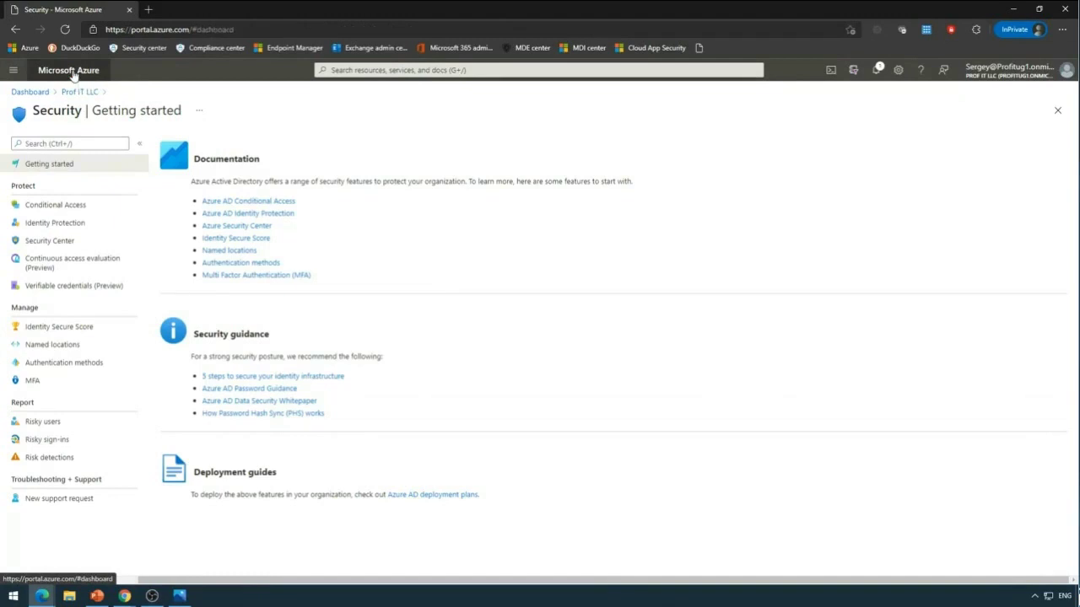
- Switch to PowerPoint, present the Enterprise Cloud Security Summit deck from the DEMO slide and advance one slide
mouse_move(99, 596)
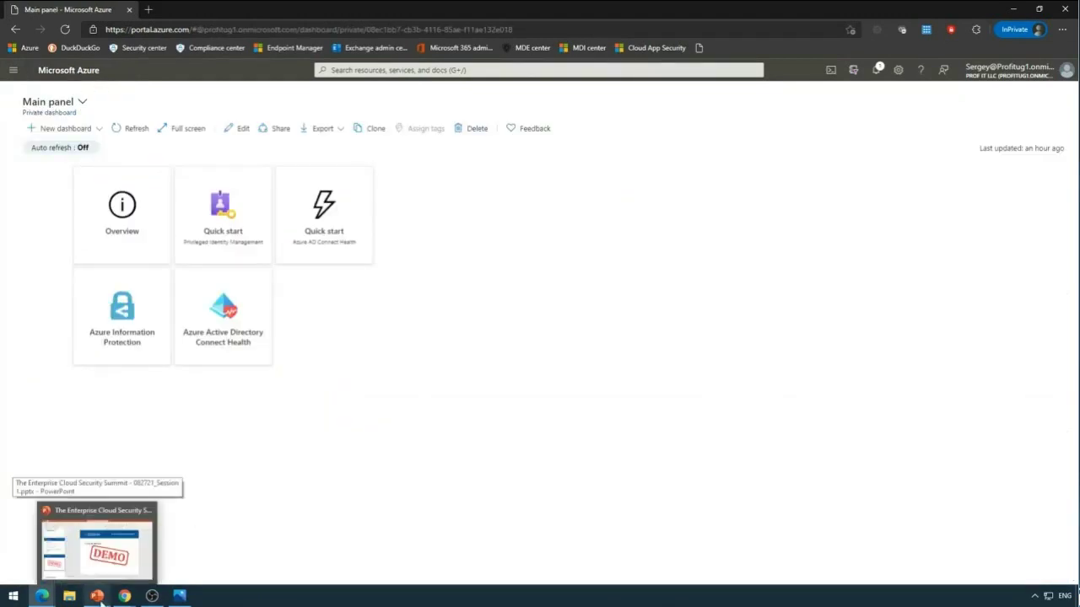
click(98, 597)
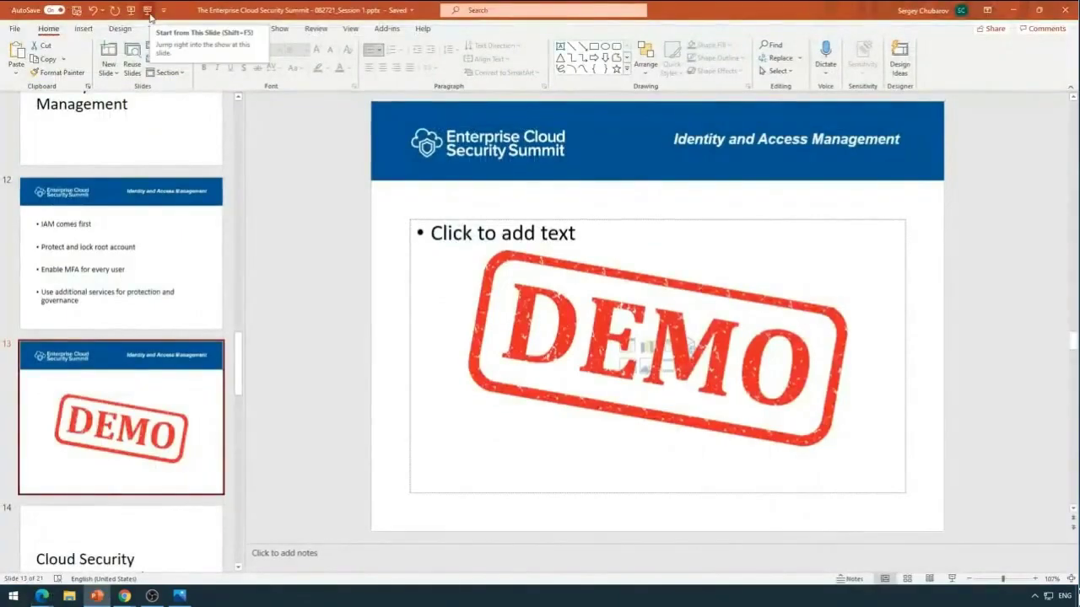
click(149, 15)
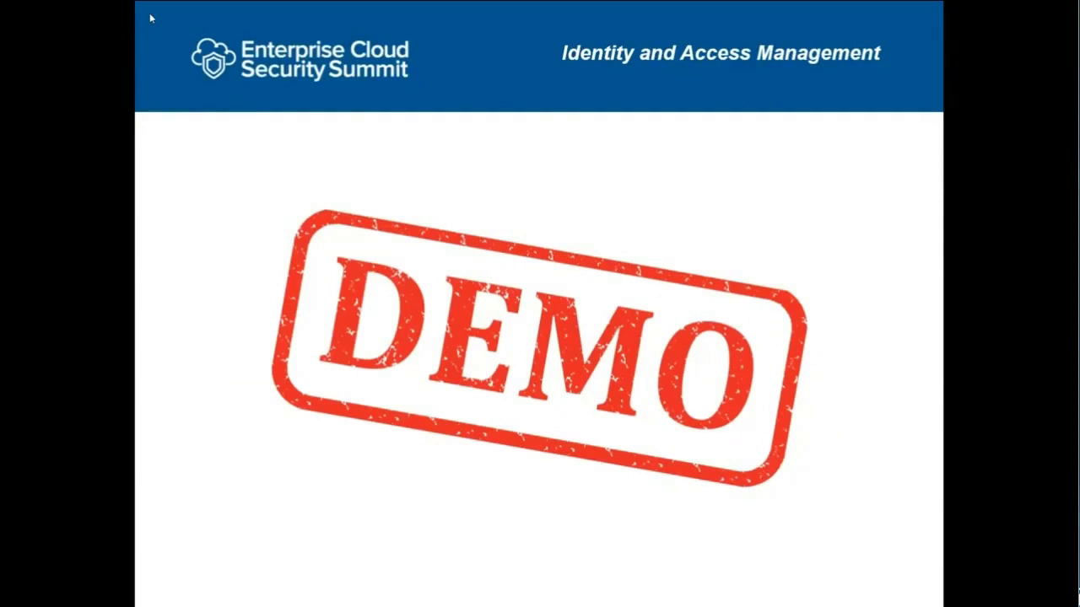
key(Right)
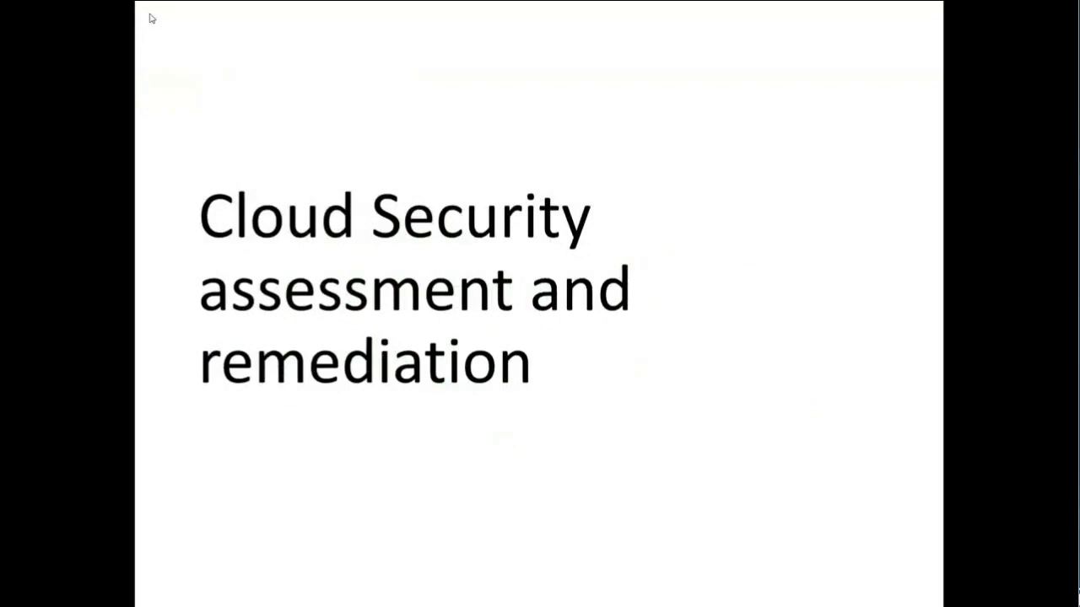
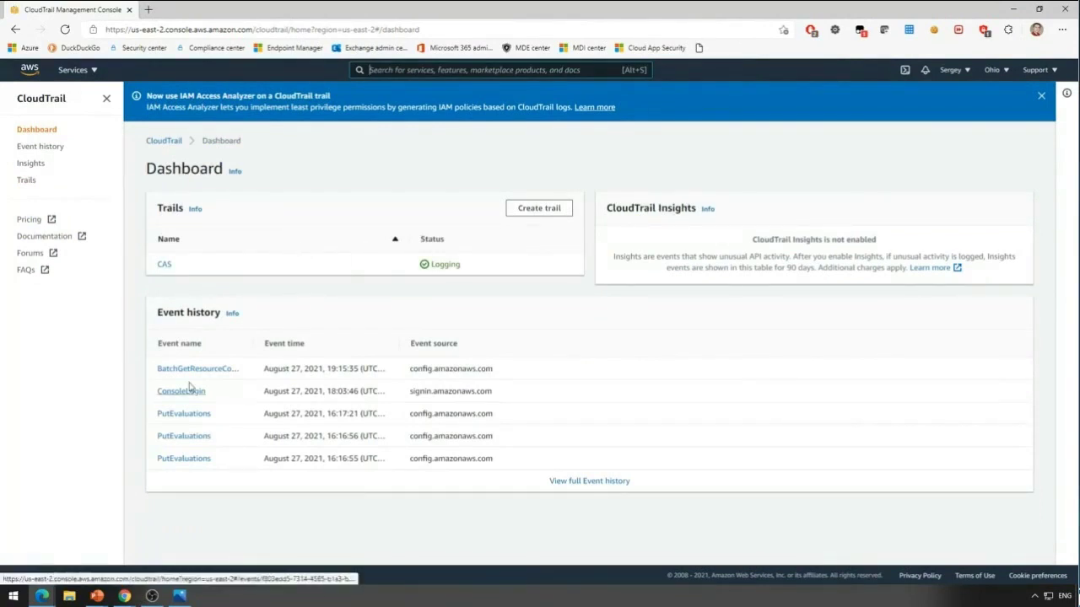
- View the CloudTrail event history in AWS and the EC2 service dashboard in CloudWatch with its CPU Utilization Average chart
click(38, 146)
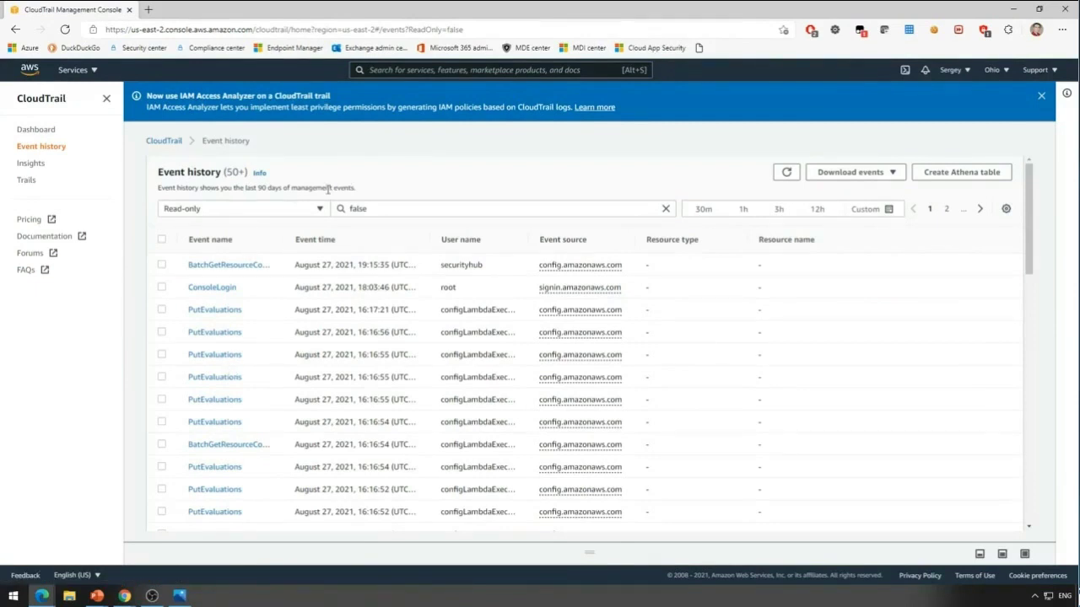
click(424, 69)
text(cloudwatch)
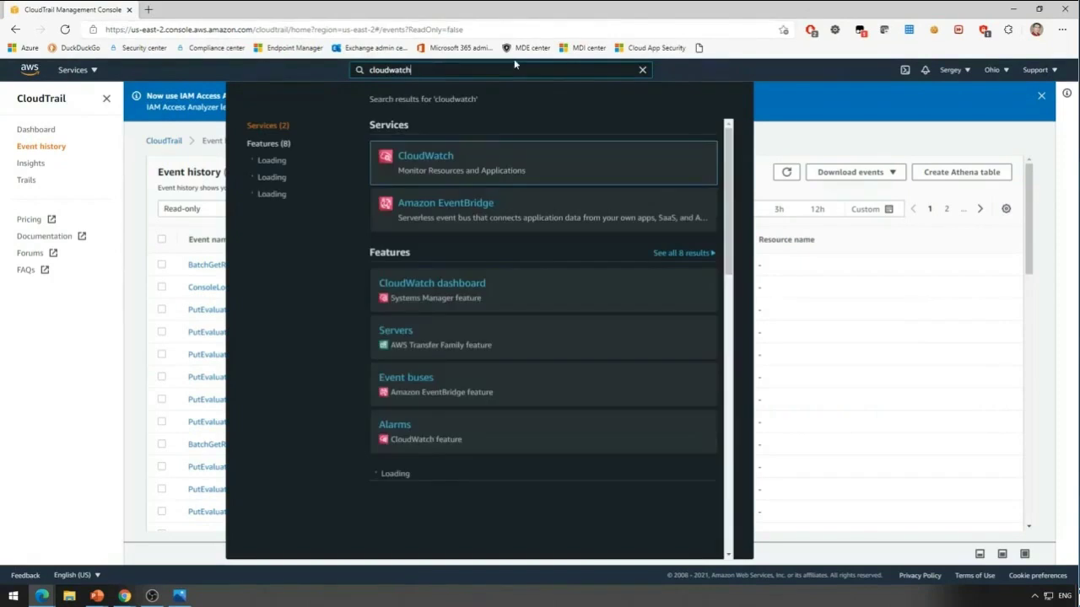
key(Return)
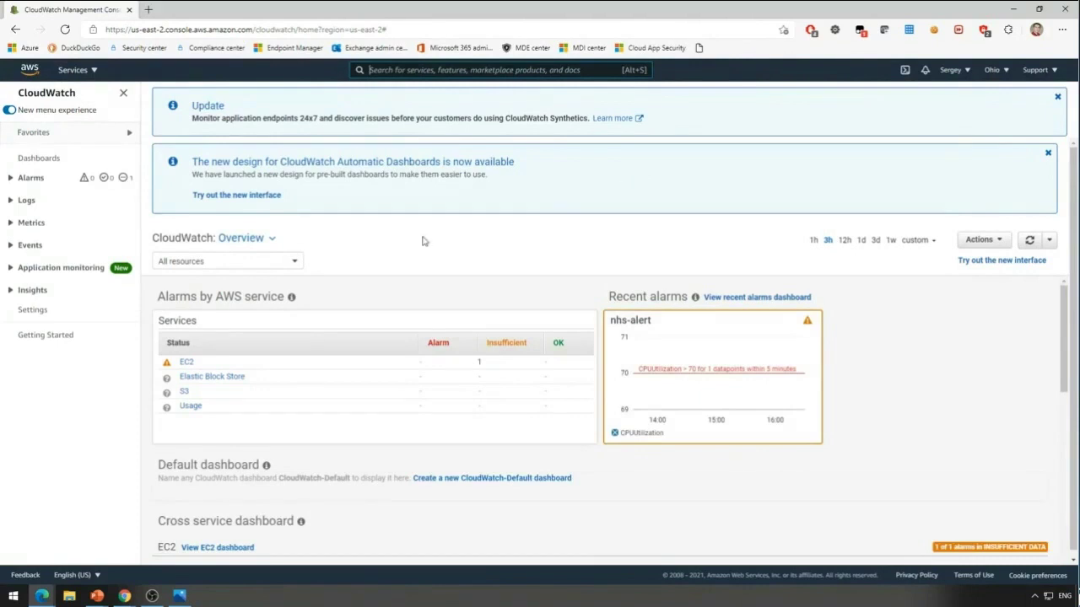
click(185, 362)
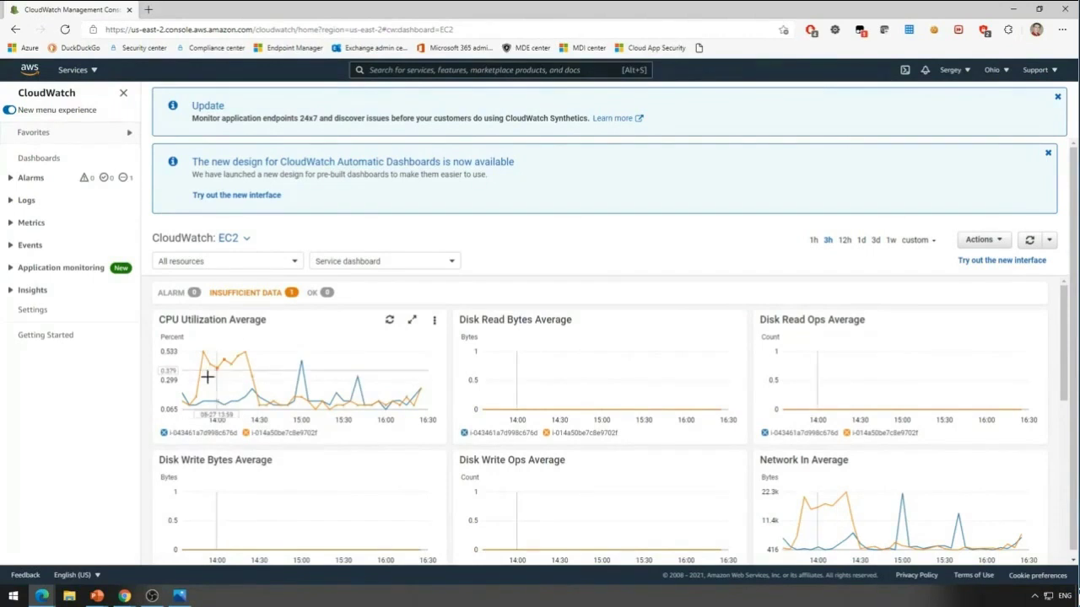
mouse_move(203, 356)
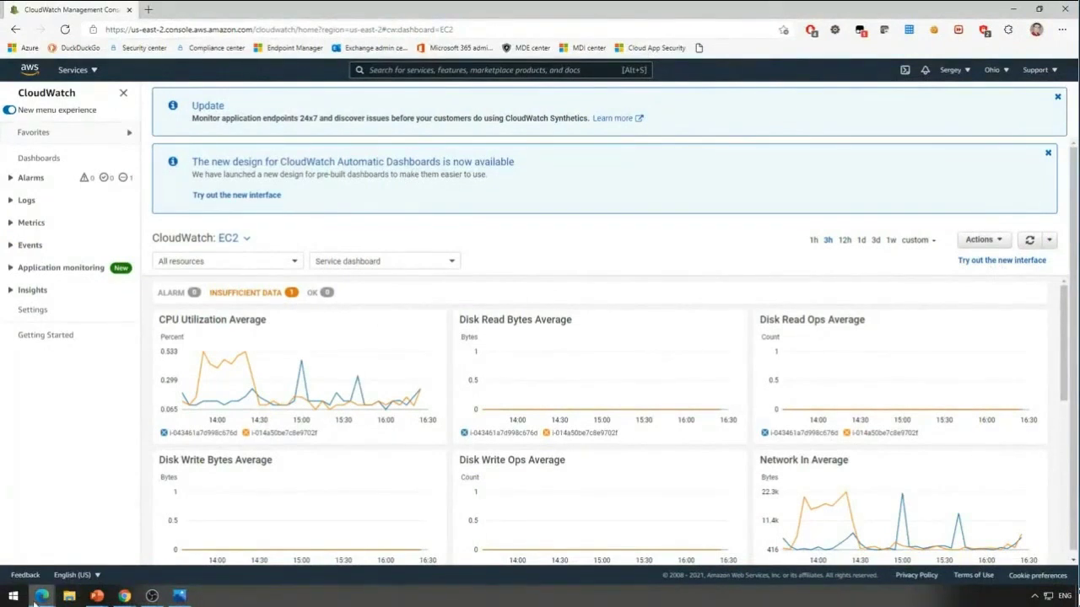
- Switch to the Azure portal window showing Security Center recommendations and view the activity log in Azure Monitor
mouse_move(38, 599)
click(58, 539)
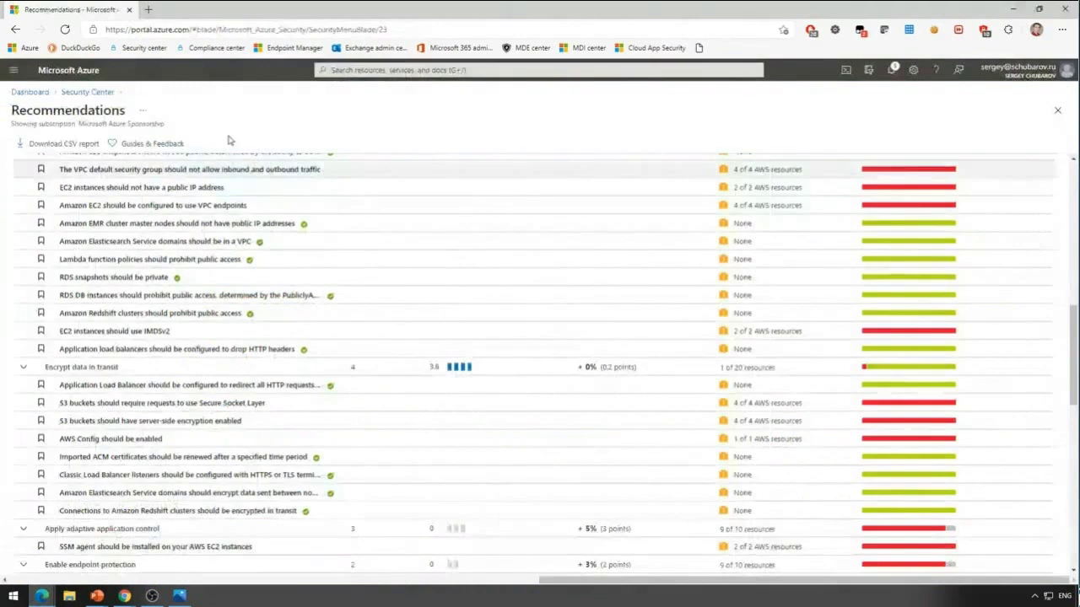
click(14, 70)
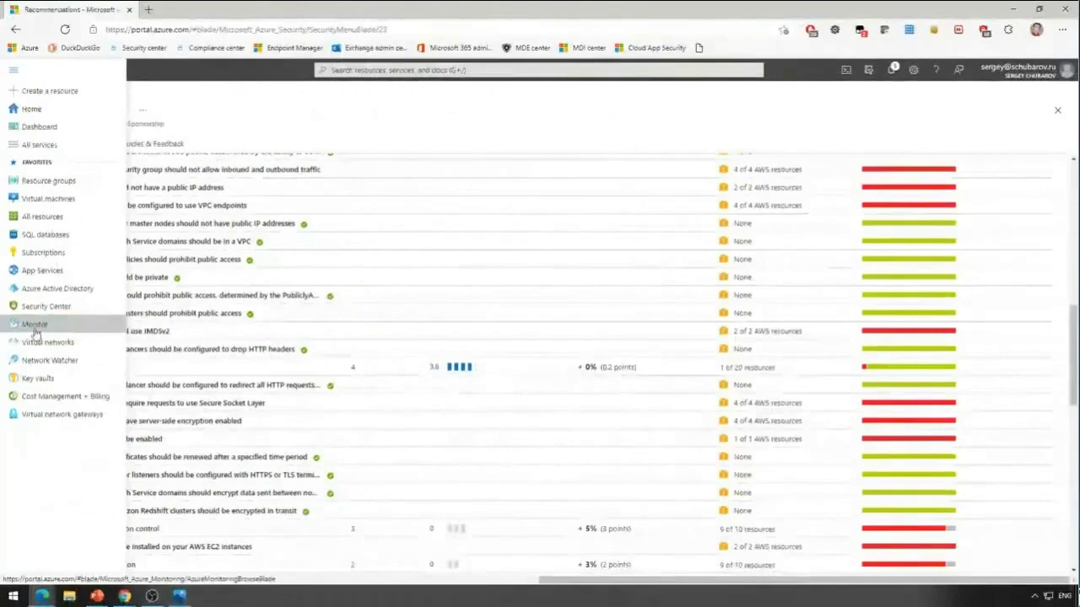
click(70, 326)
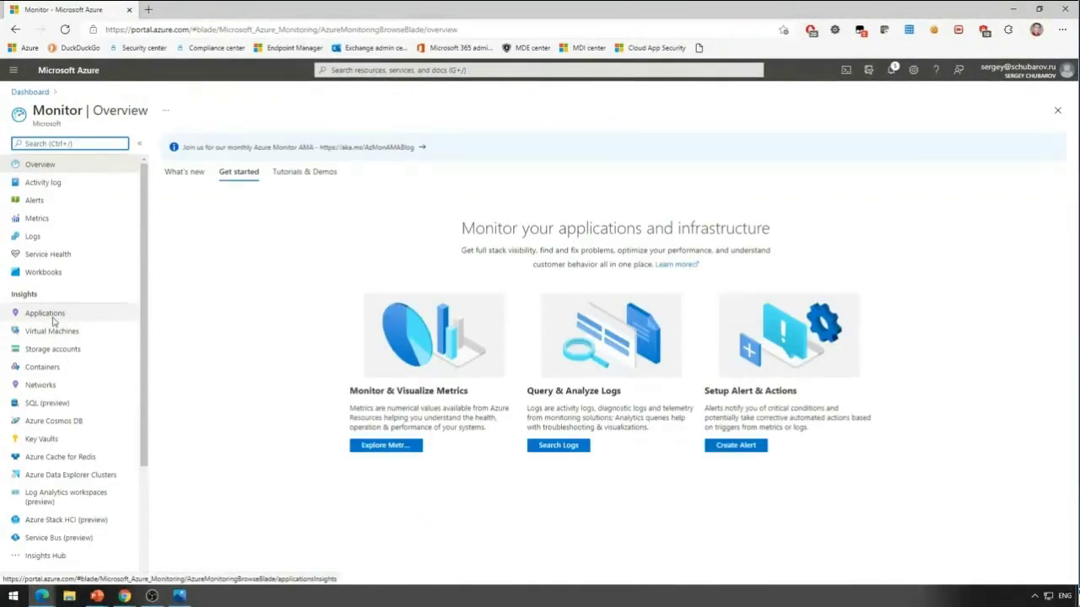
click(60, 191)
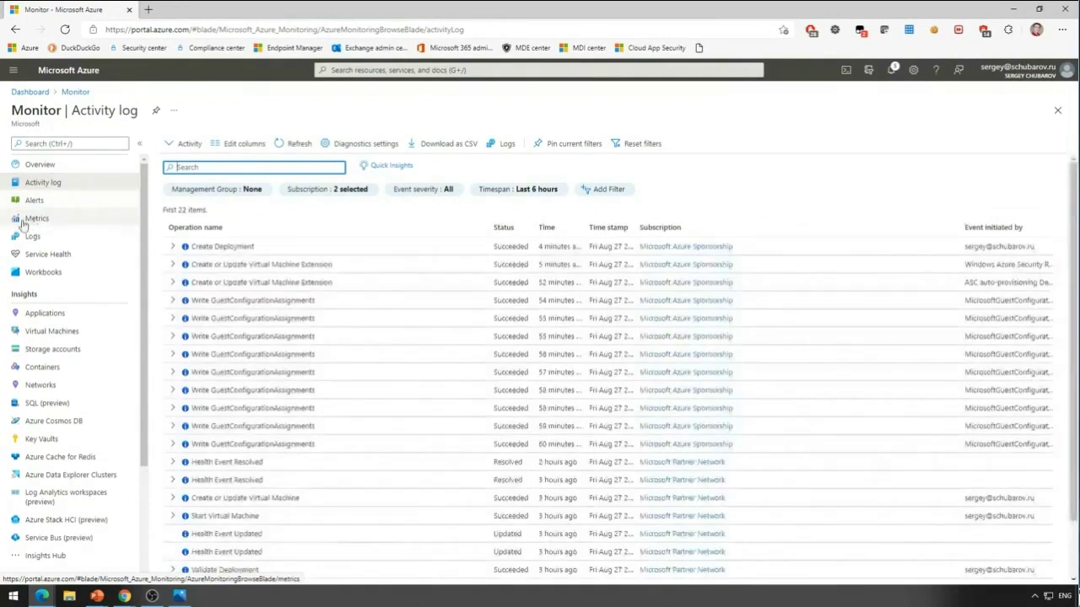
- Start a metrics chart in Azure Monitor, expand the Microsoft Azure Sponsorship subscription and limit the scope's resource types to Virtual machines
click(35, 221)
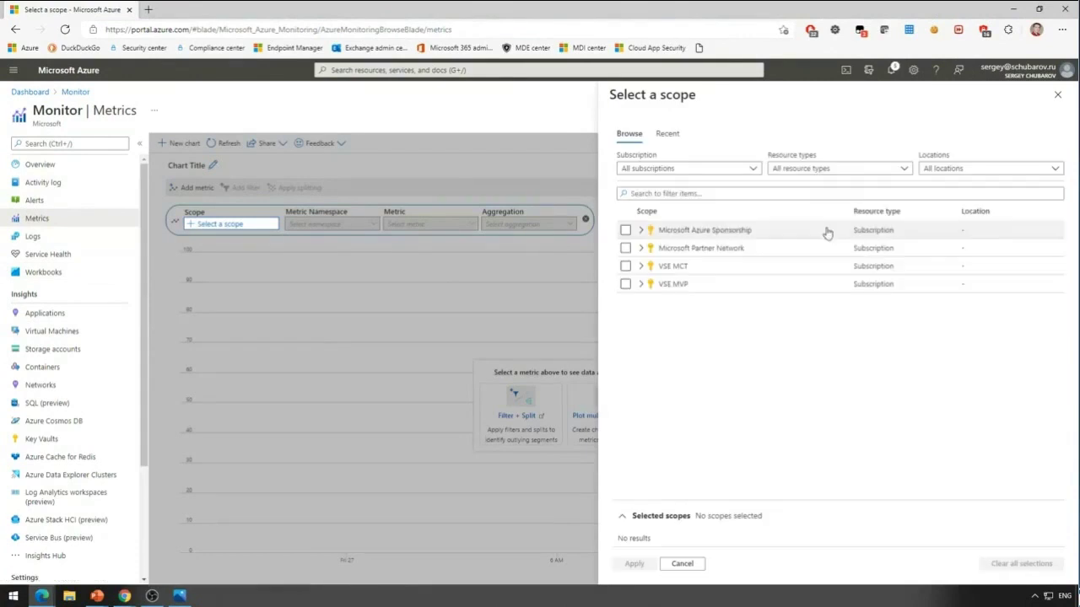
click(641, 231)
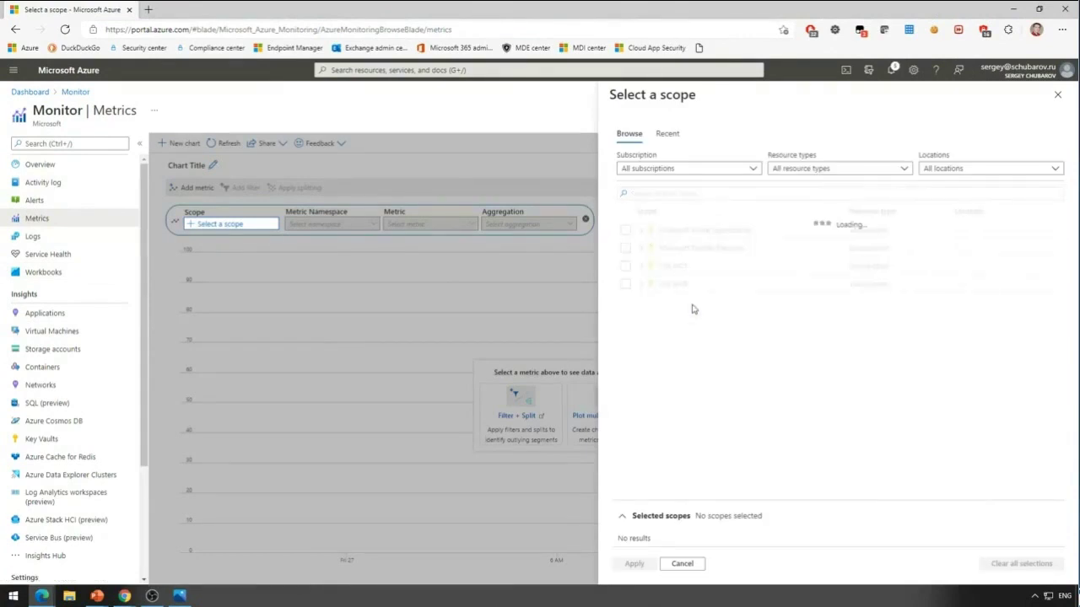
scroll(700, 314, down, 2)
scroll(700, 314, up, 2)
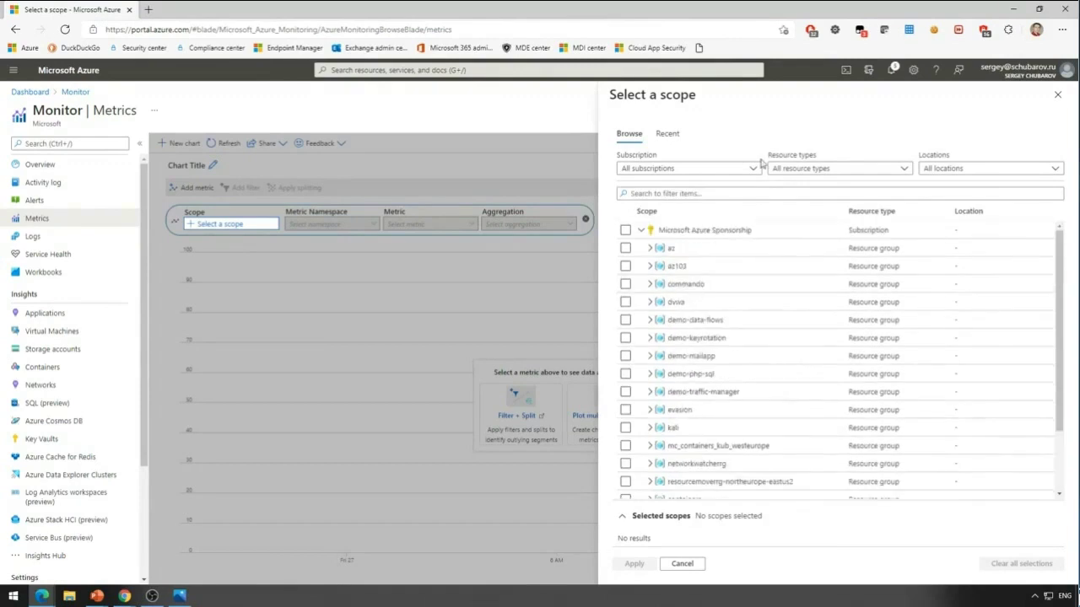
click(753, 169)
click(904, 169)
click(903, 168)
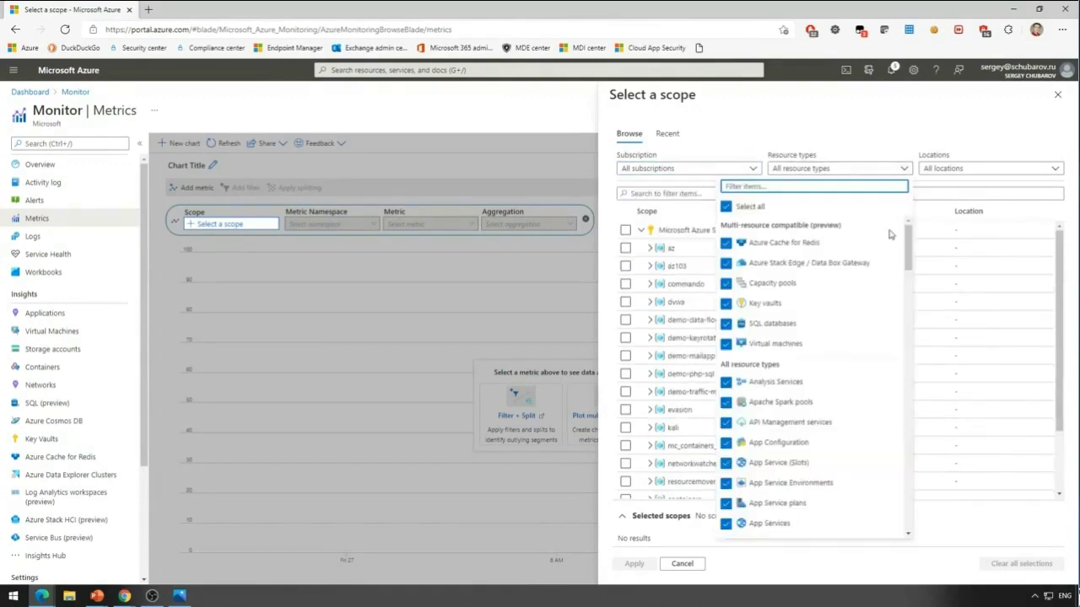
click(726, 206)
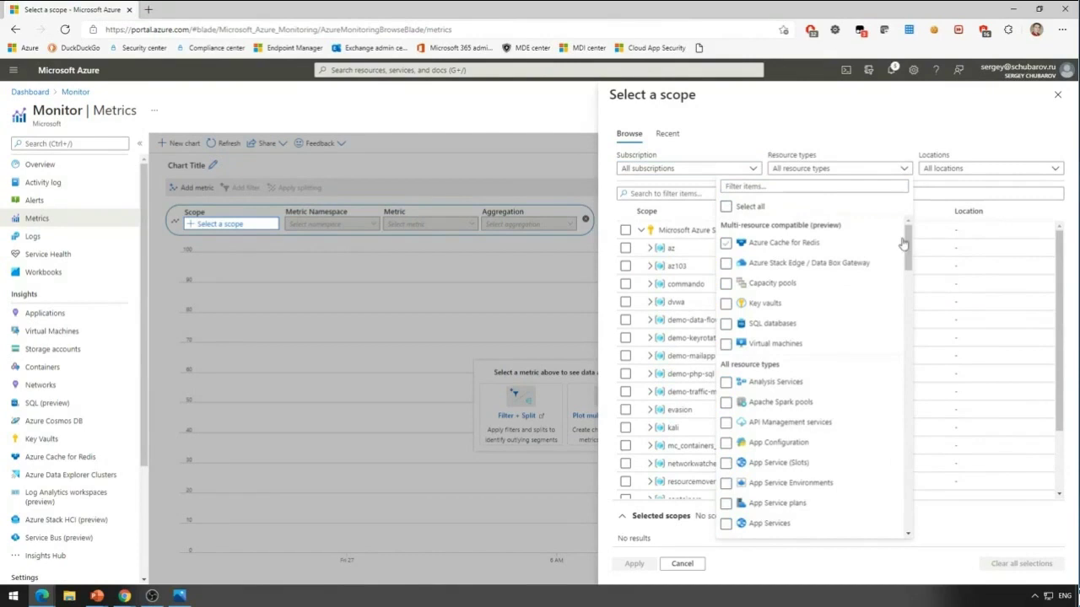
drag(907, 248, 906, 498)
click(726, 447)
click(773, 572)
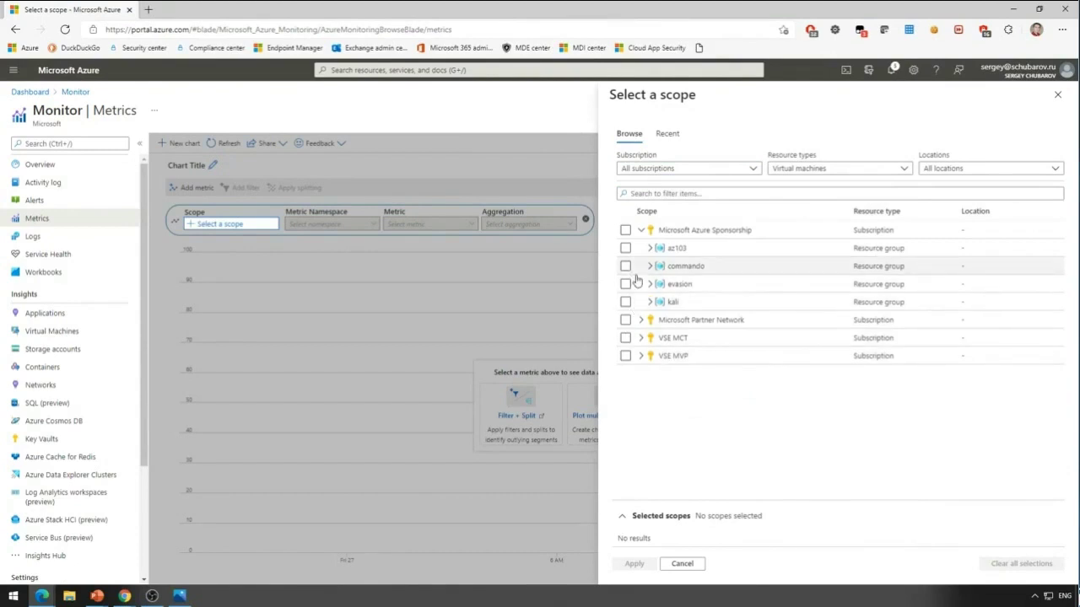
- Find the qualys virtual machine, apply it as the chart scope and plot its Percentage CPU metric
click(680, 192)
text(qu)
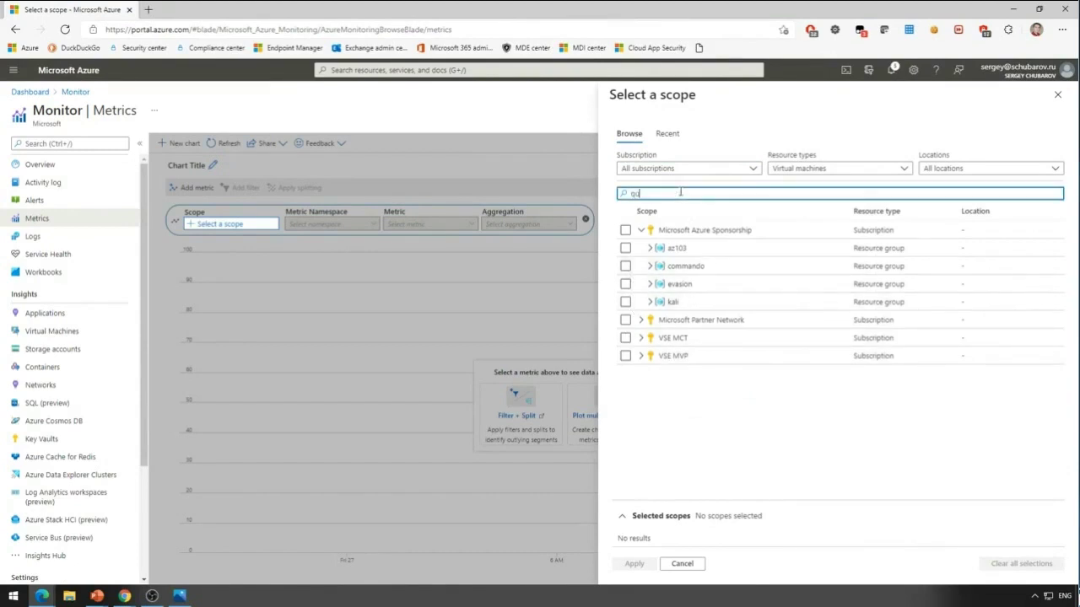
text(alys)
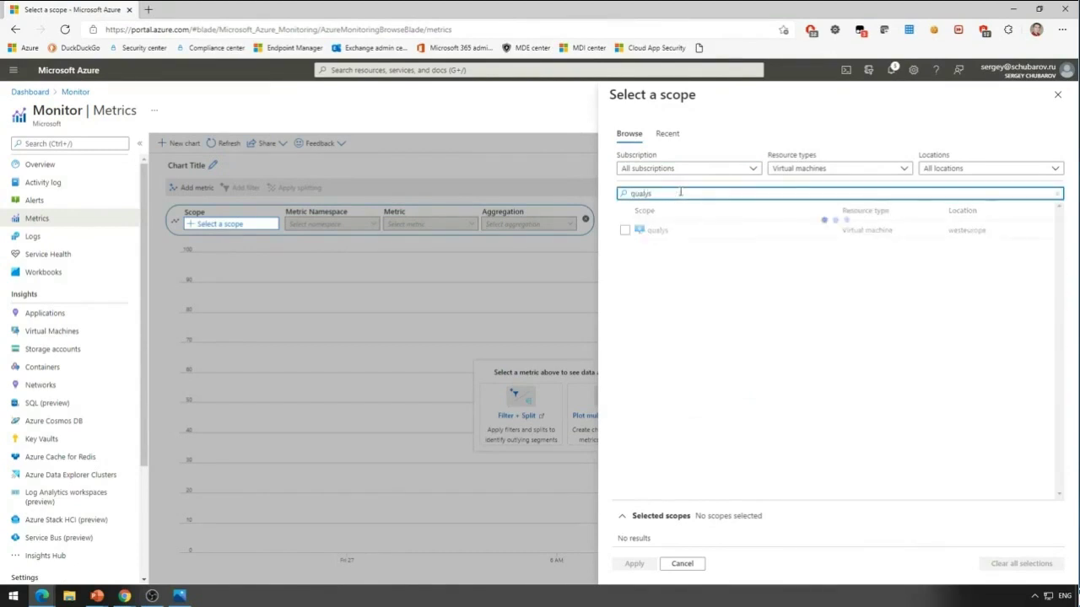
click(624, 229)
click(640, 565)
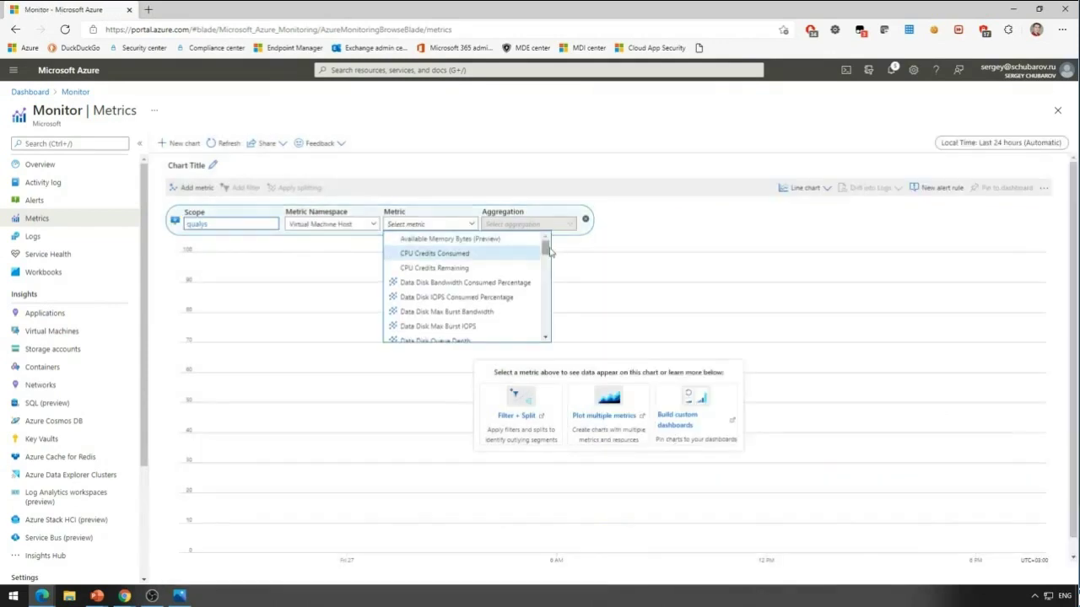
drag(545, 244, 545, 314)
click(425, 285)
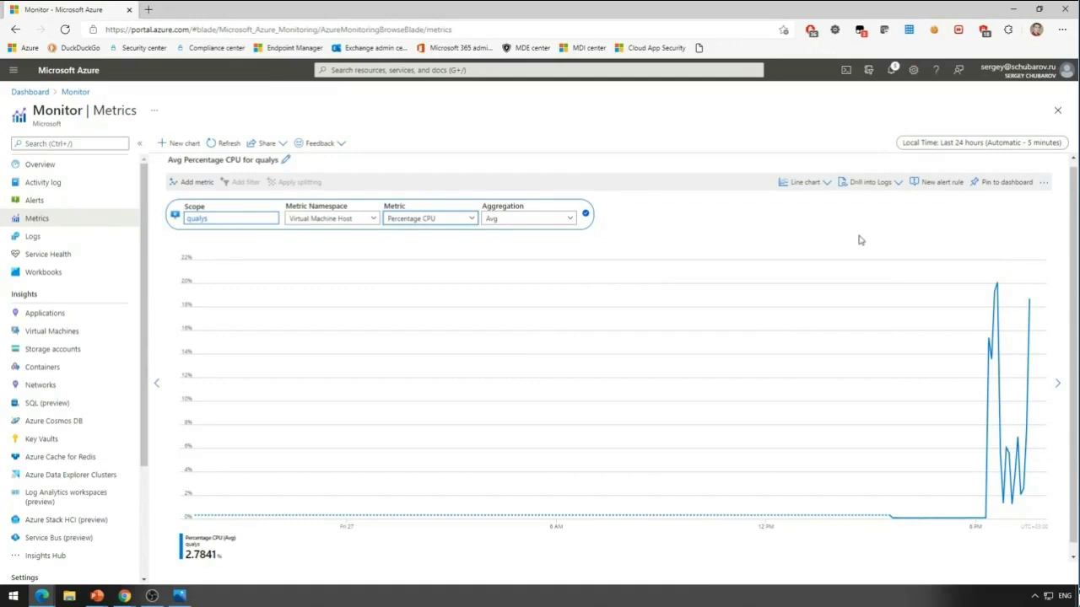
- Sign in to the Azure portal in a new InPrivate window with the account's e-mail, using app approval instead of the password
click(1061, 31)
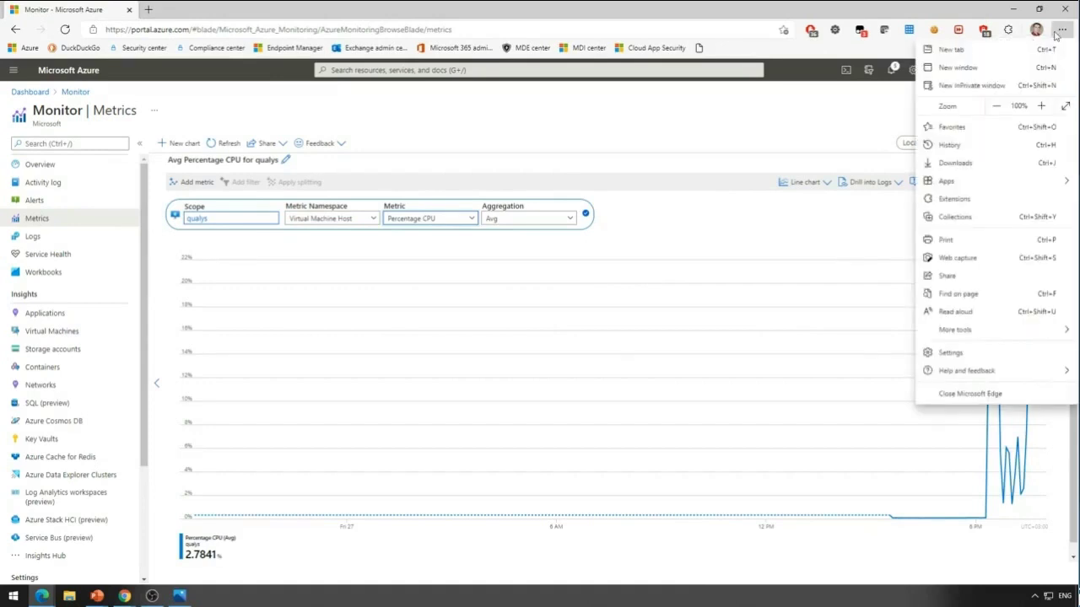
click(962, 86)
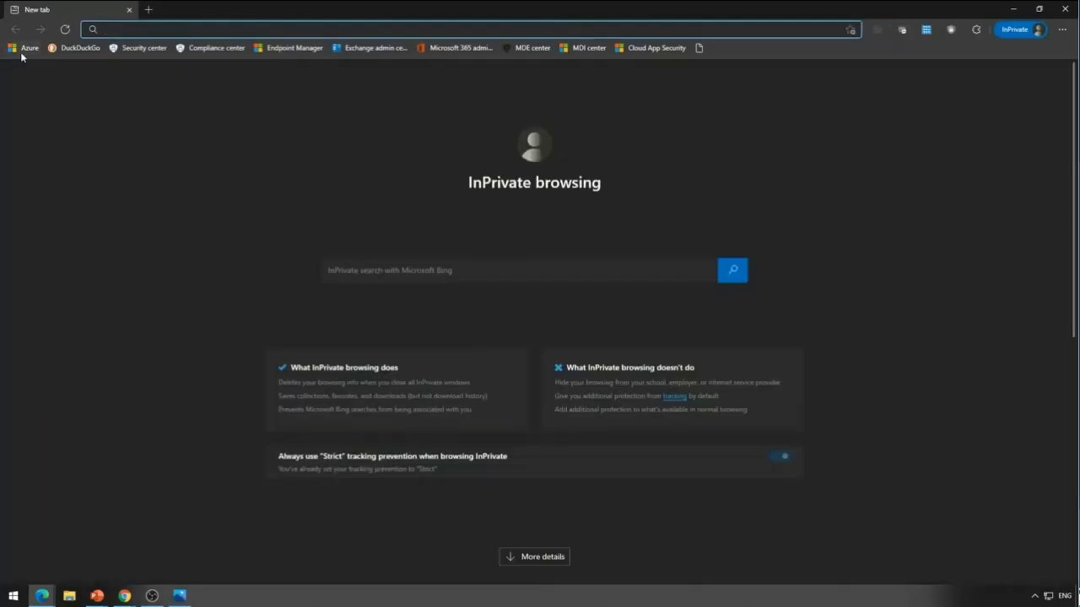
click(23, 48)
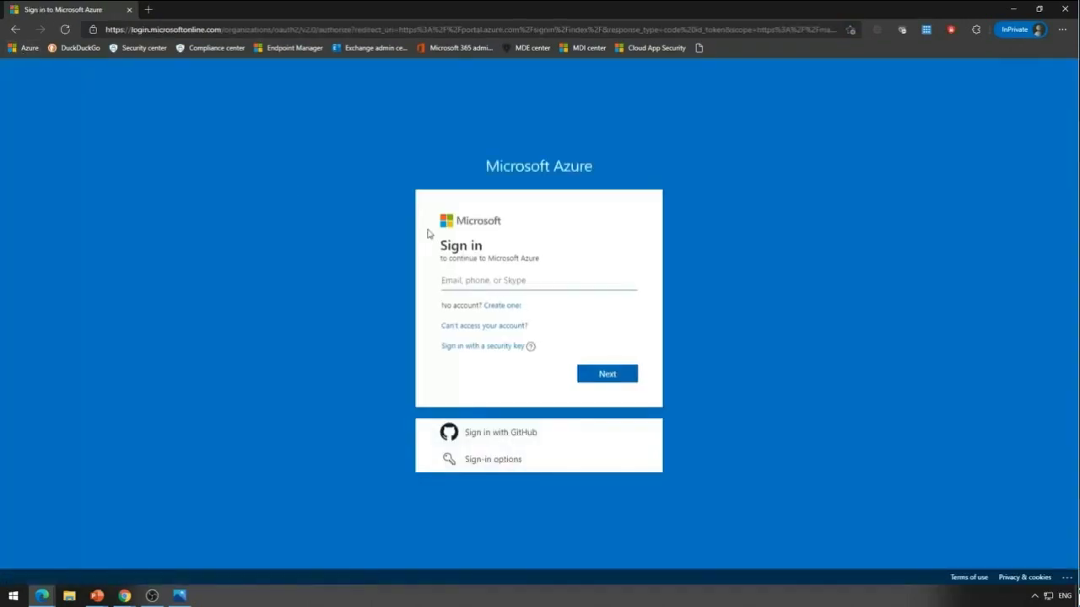
key(ctrl+v)
click(607, 374)
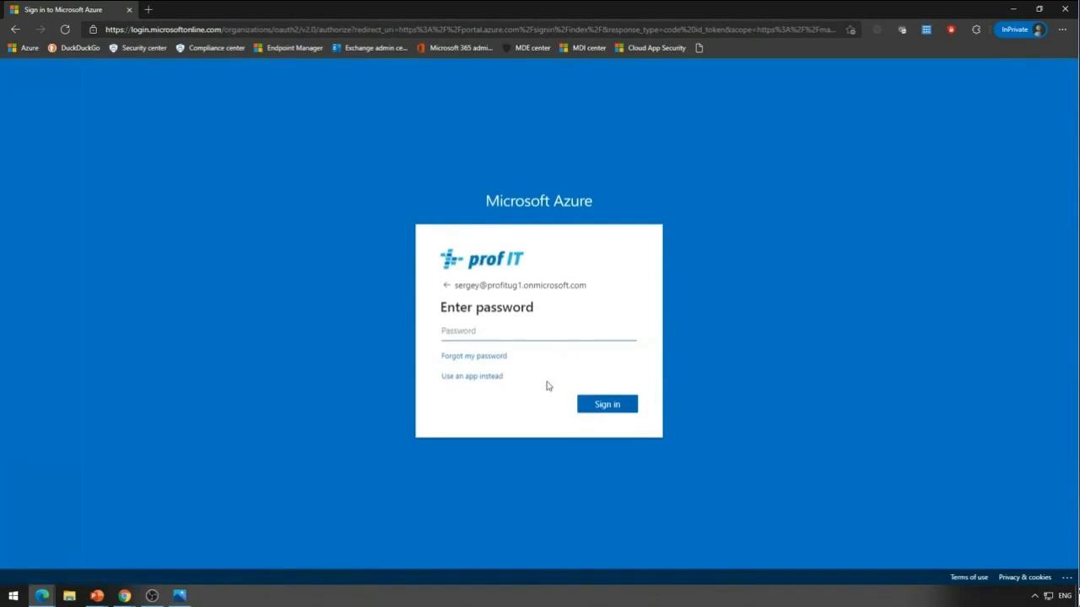
click(477, 377)
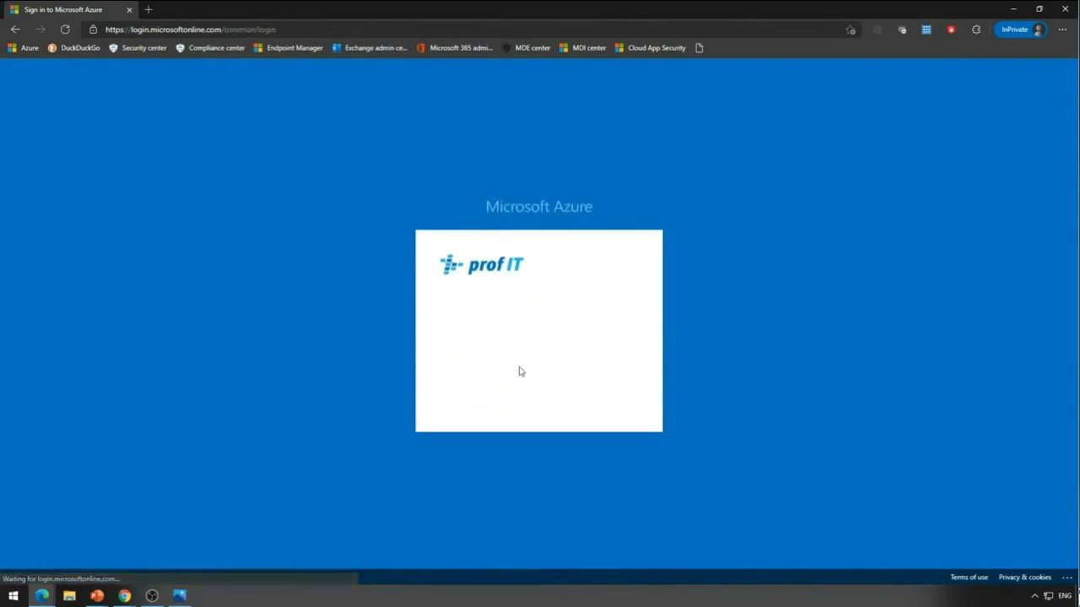
click(563, 402)
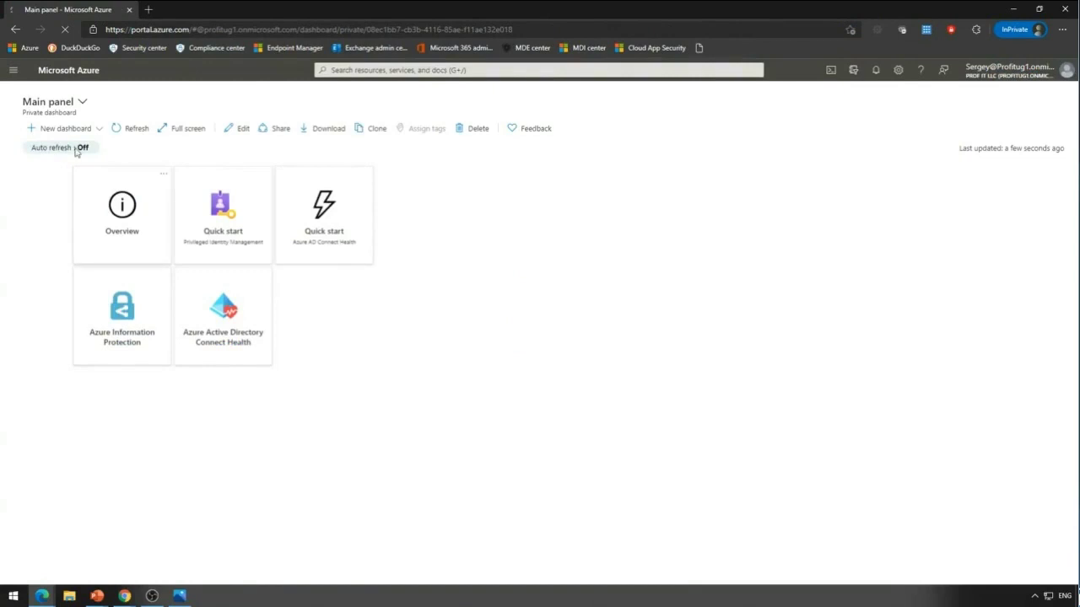
- Find Azure Sentinel by searching for "sent" and open the data connectors of the HybridS workspace
click(378, 70)
text(se)
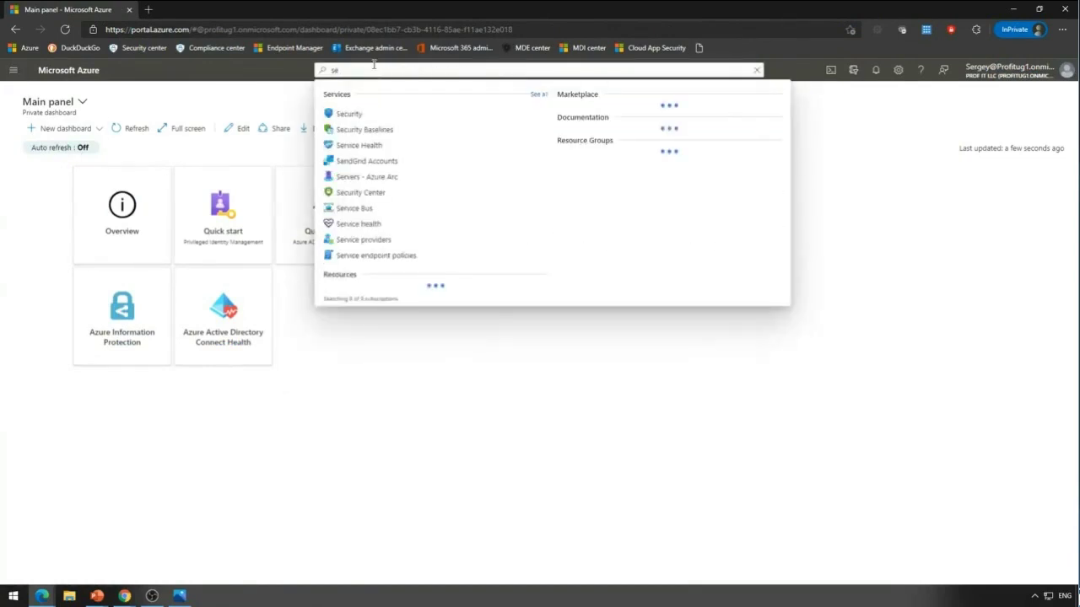
text(nt)
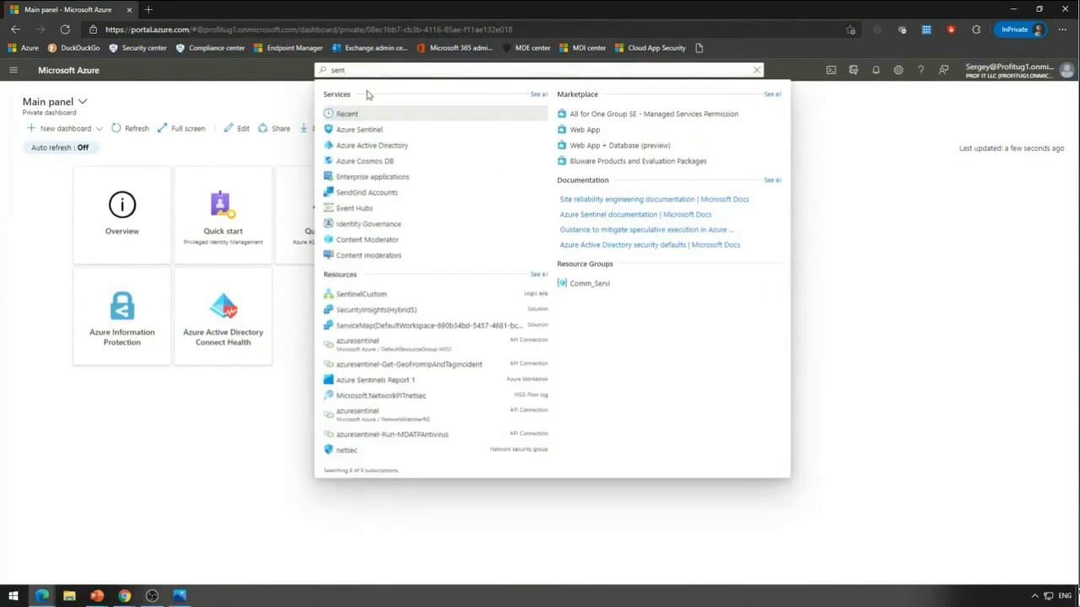
click(359, 129)
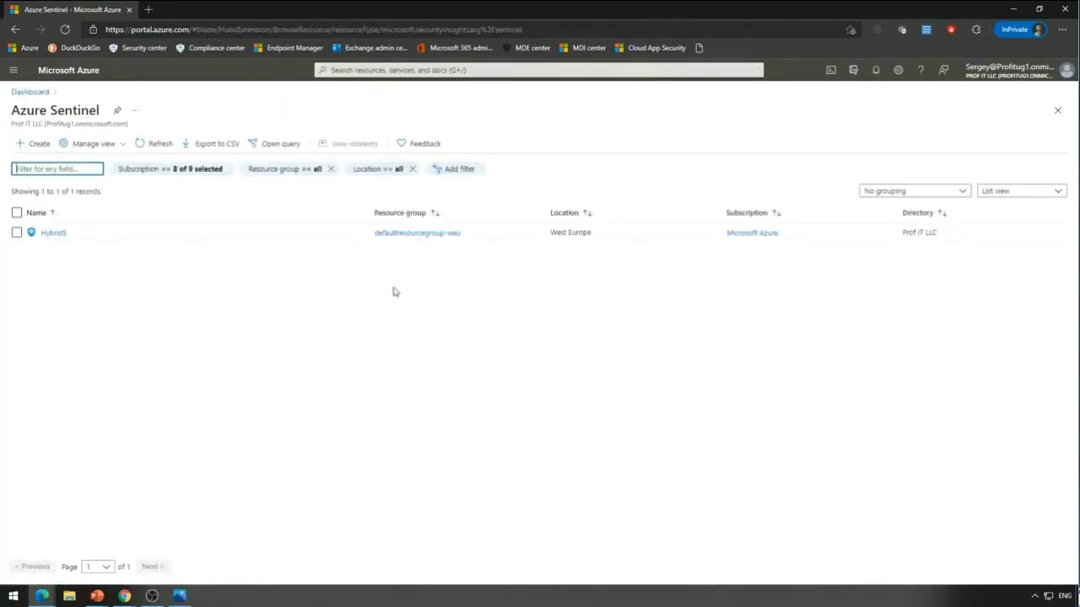
click(56, 233)
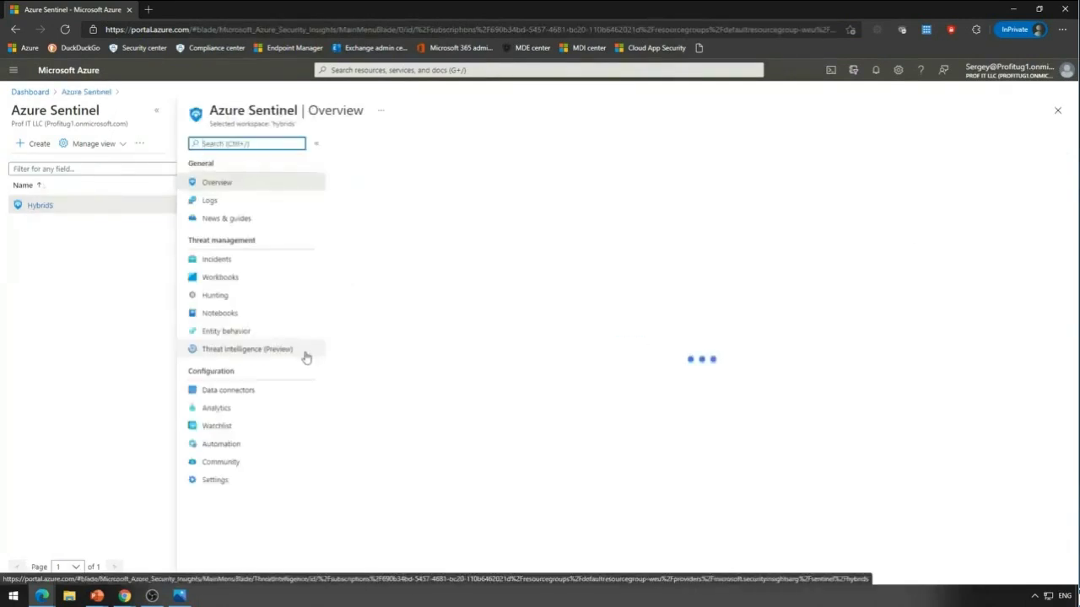
click(231, 391)
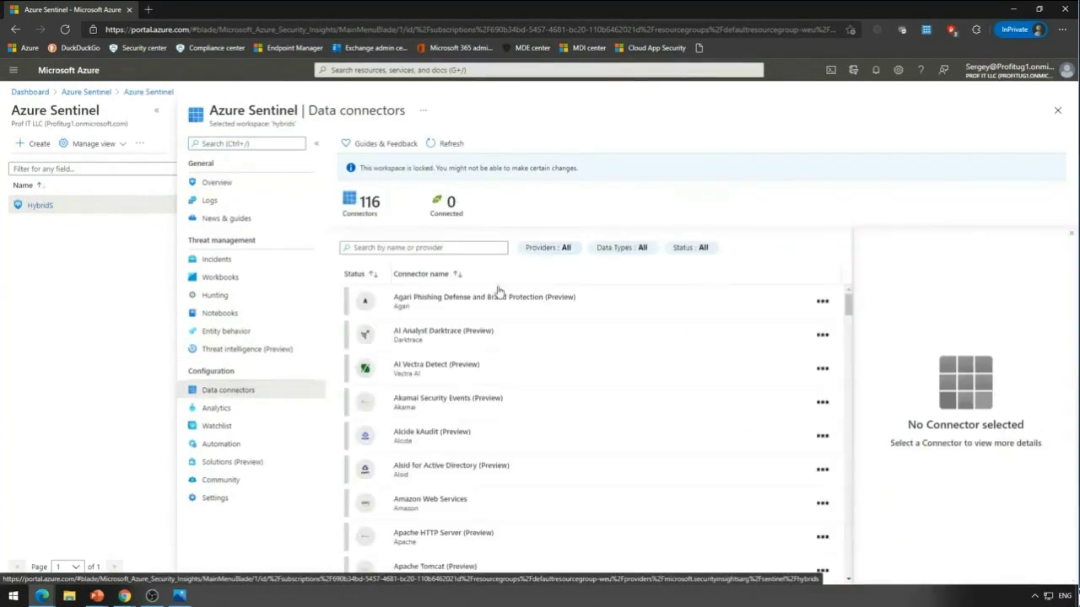
- Look over the Amazon Web Services and Azure entries among the data connectors, search for "google" and clear the search
scroll(472, 337, down, 1)
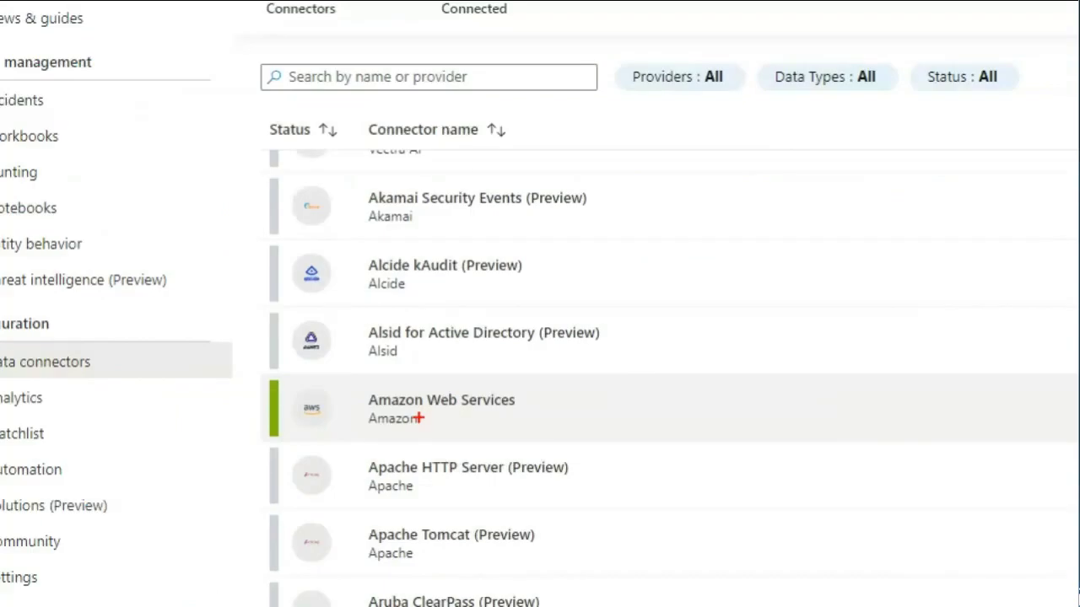
drag(361, 394, 495, 433)
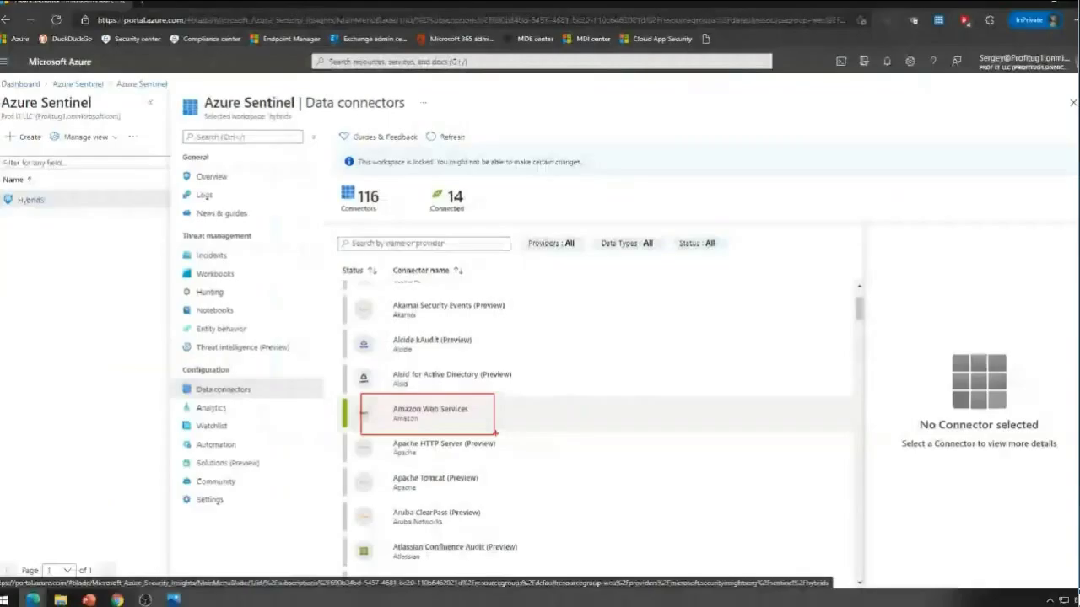
scroll(481, 437, down, 2)
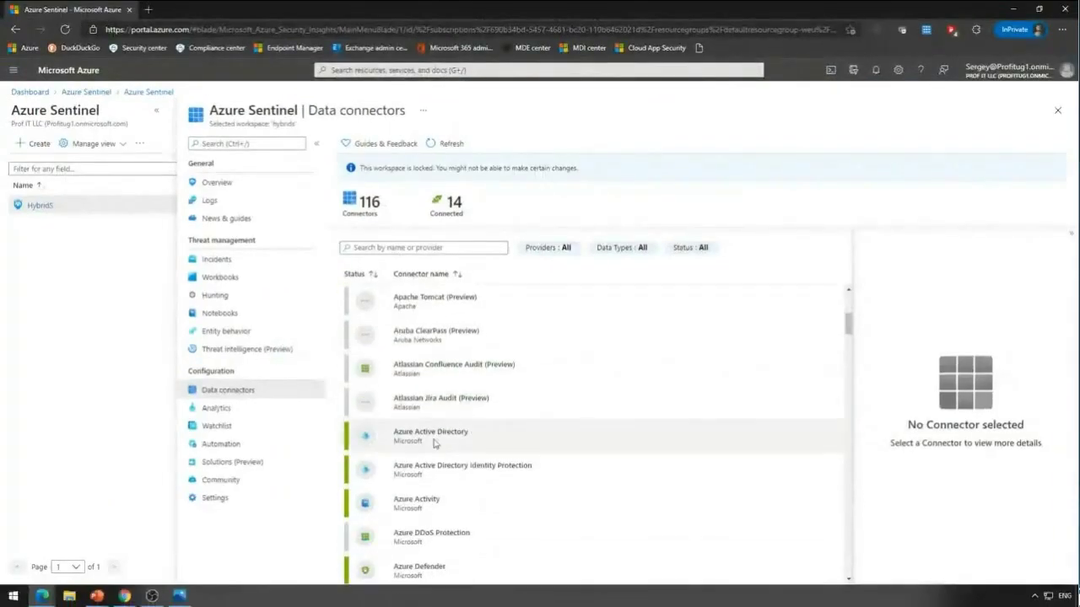
scroll(439, 427, down, 2)
click(383, 253)
text(google)
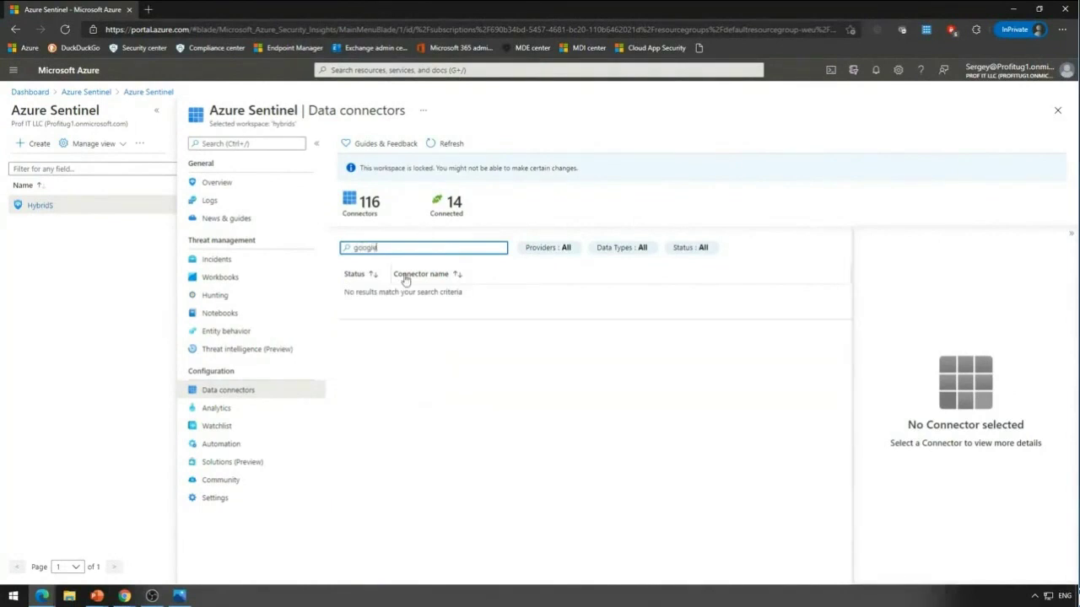
drag(393, 248, 354, 247)
key(BackSpace)
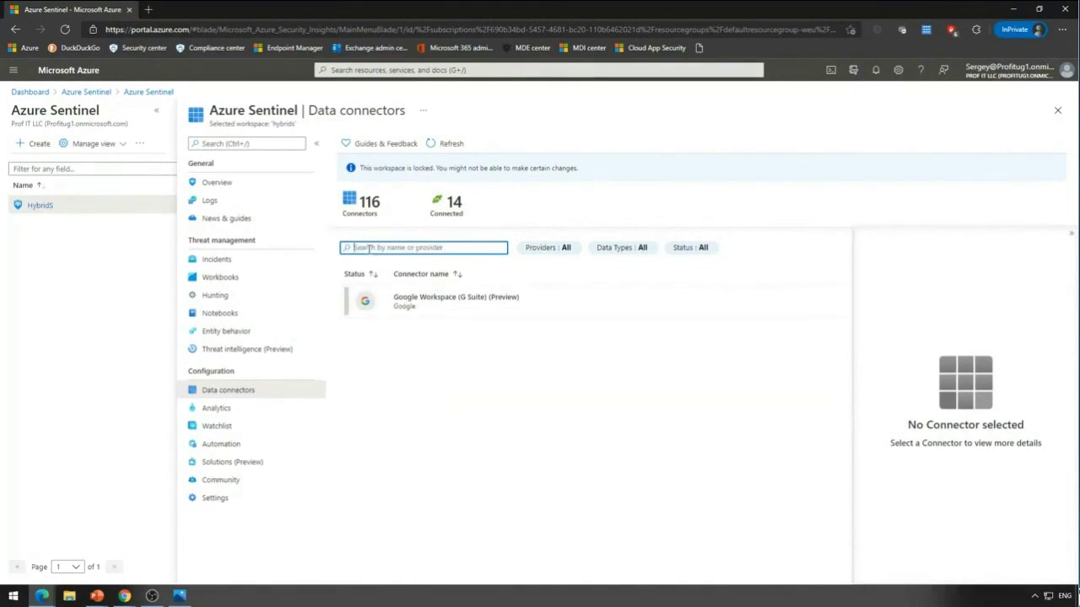
- Browse the full list of data connectors and show the details of the Amazon Web Services connector
scroll(596, 378, down, 1)
scroll(596, 378, down, 6)
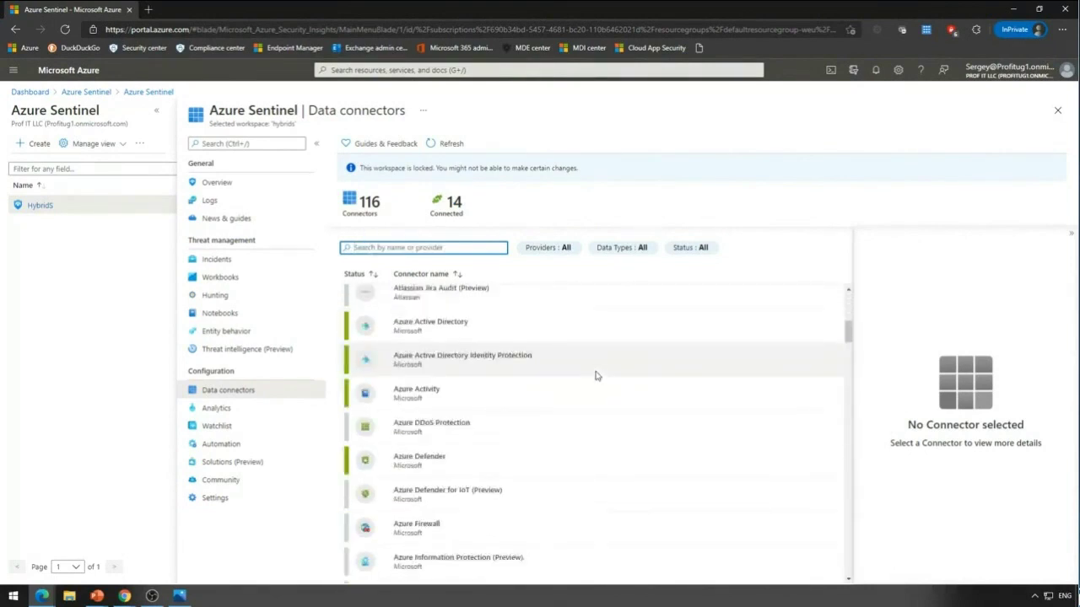
scroll(551, 390, down, 3)
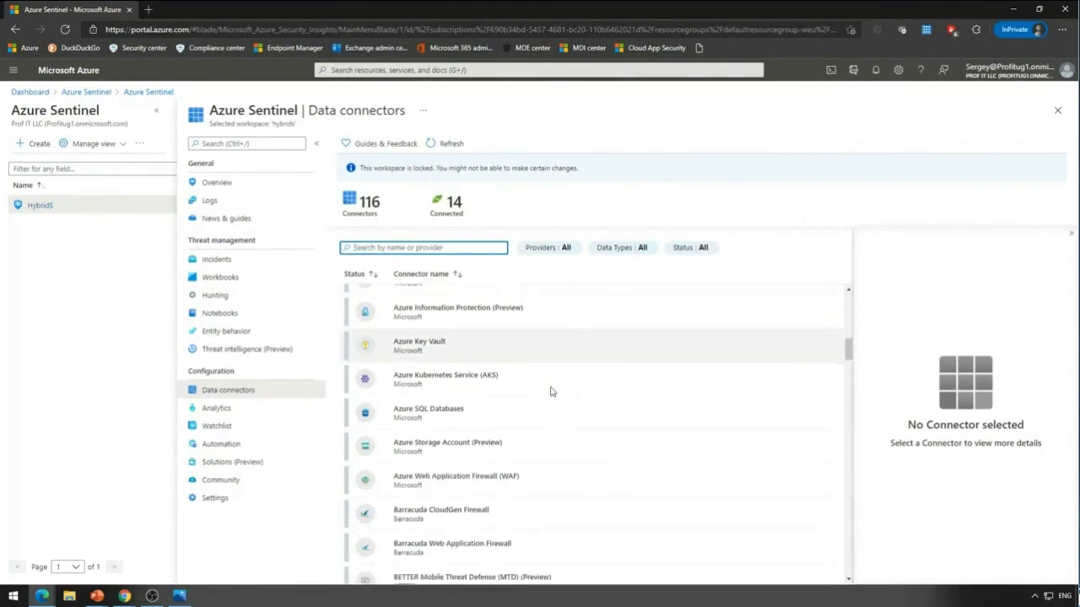
scroll(550, 390, down, 10)
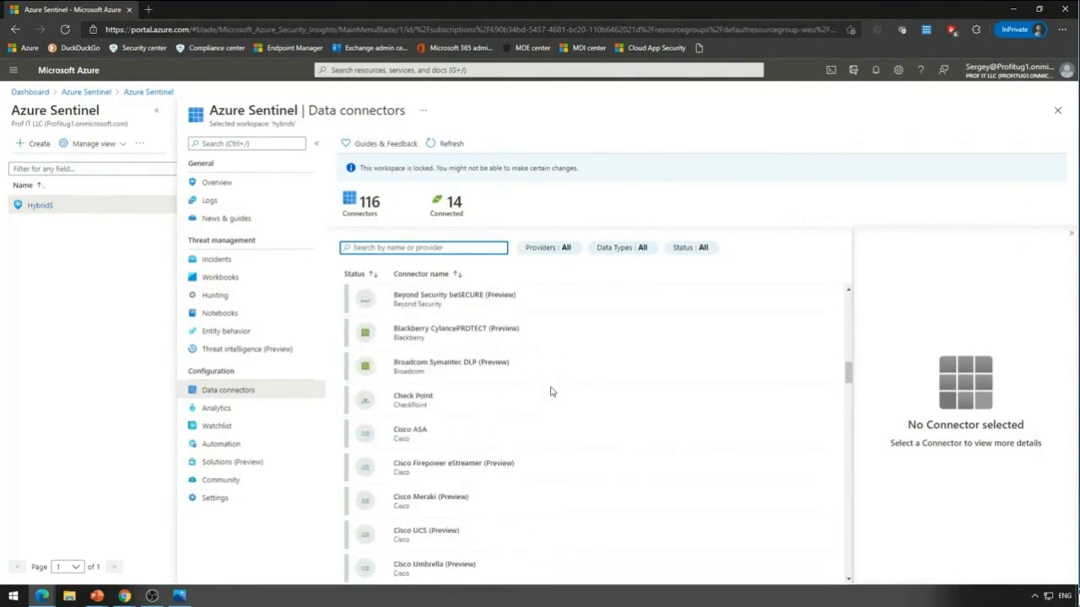
scroll(519, 382, down, 2)
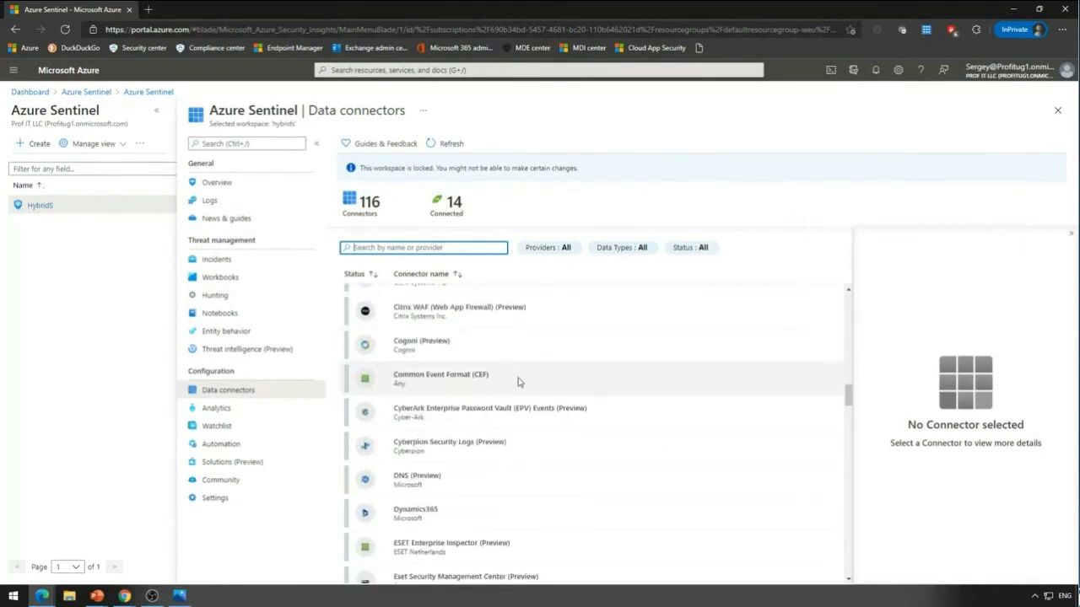
scroll(498, 380, up, 8)
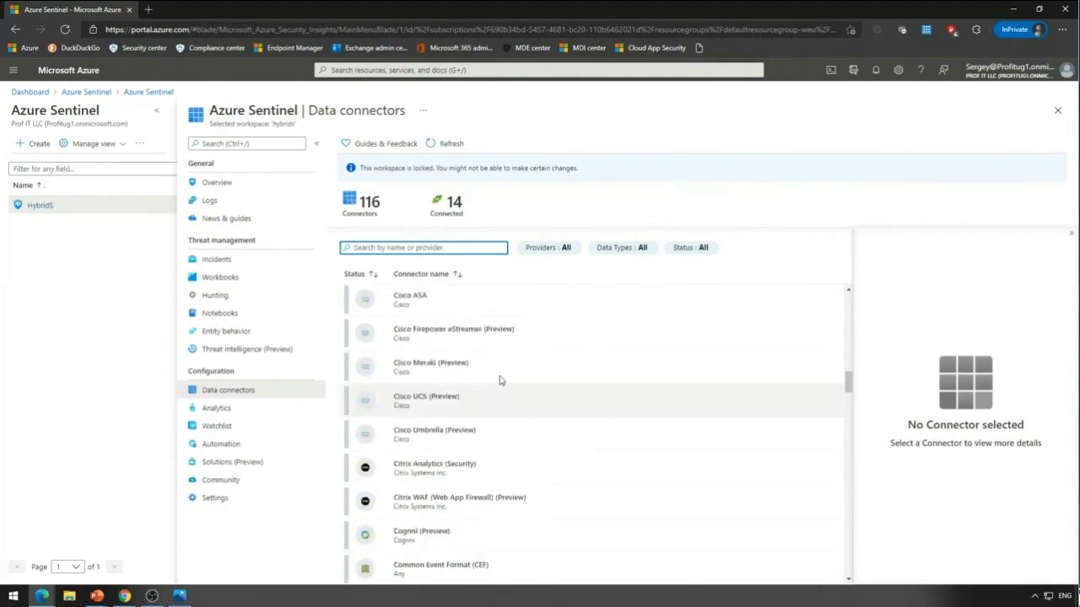
scroll(499, 380, down, 1)
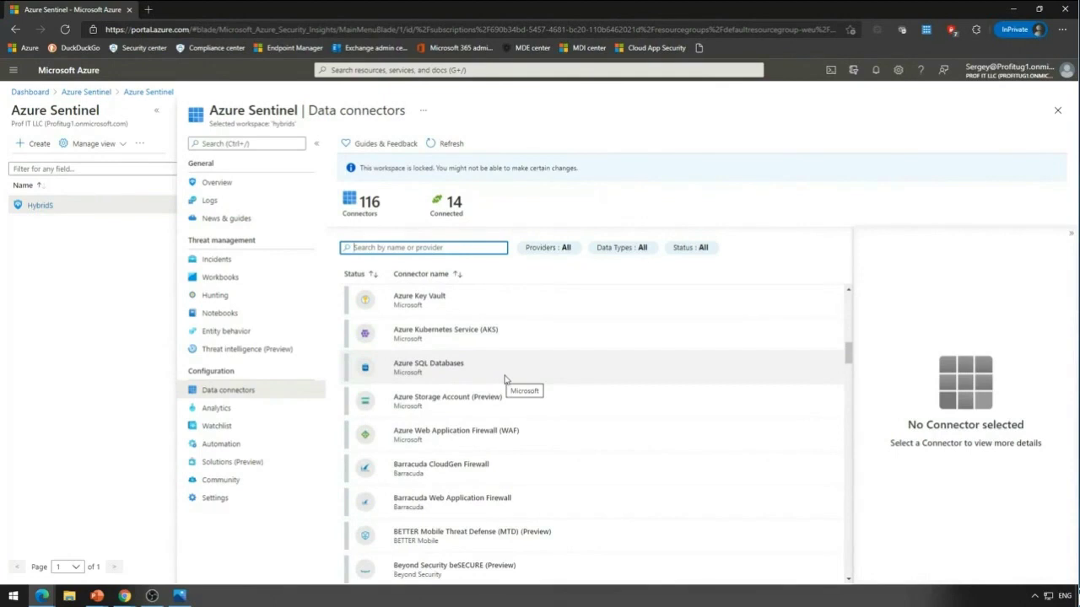
scroll(505, 379, up, 3)
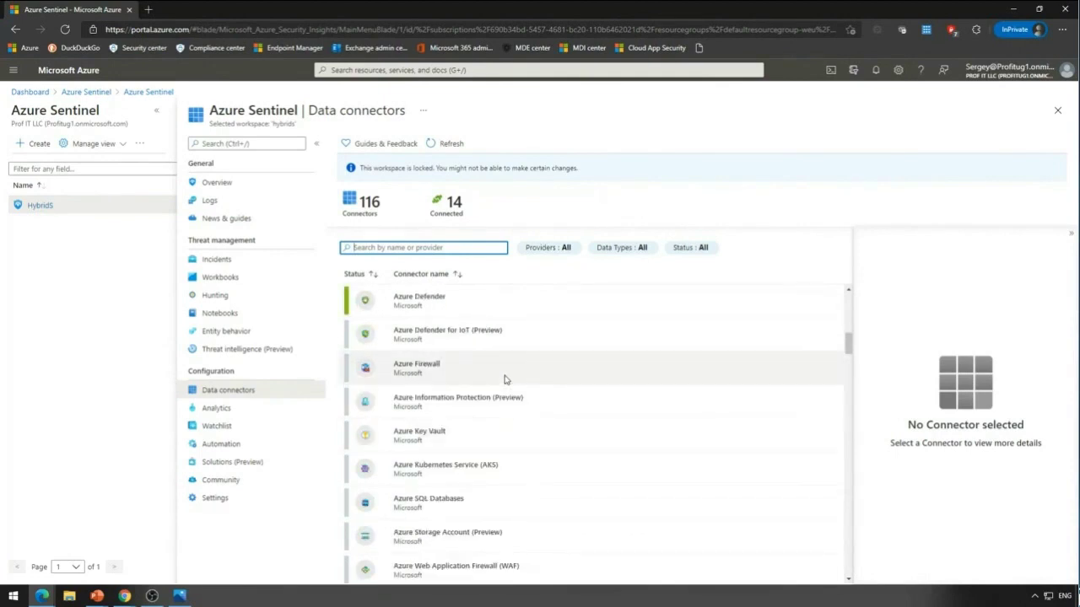
scroll(505, 379, up, 10)
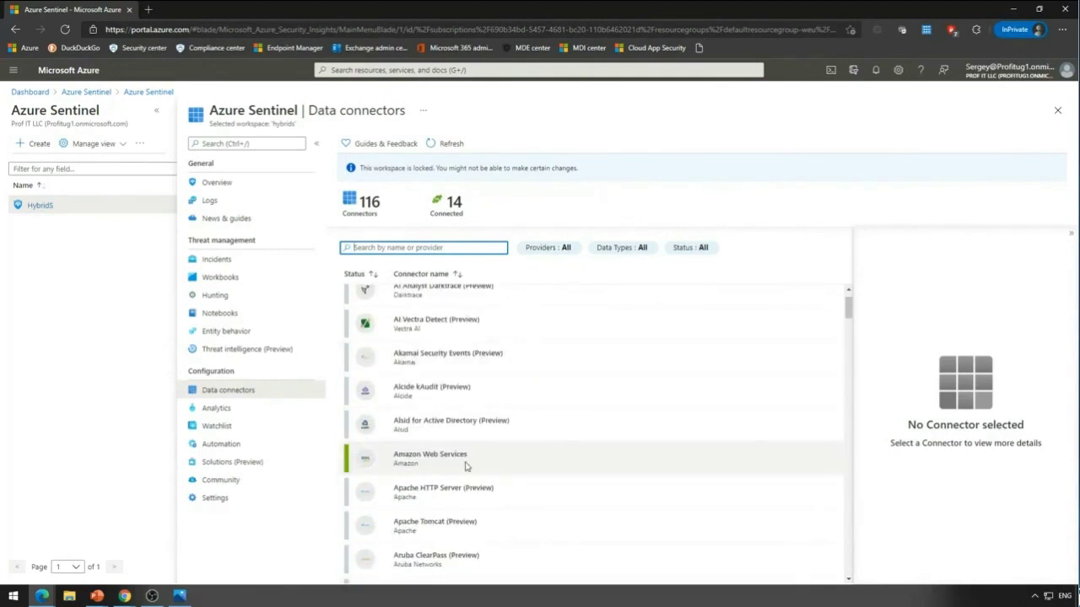
click(467, 464)
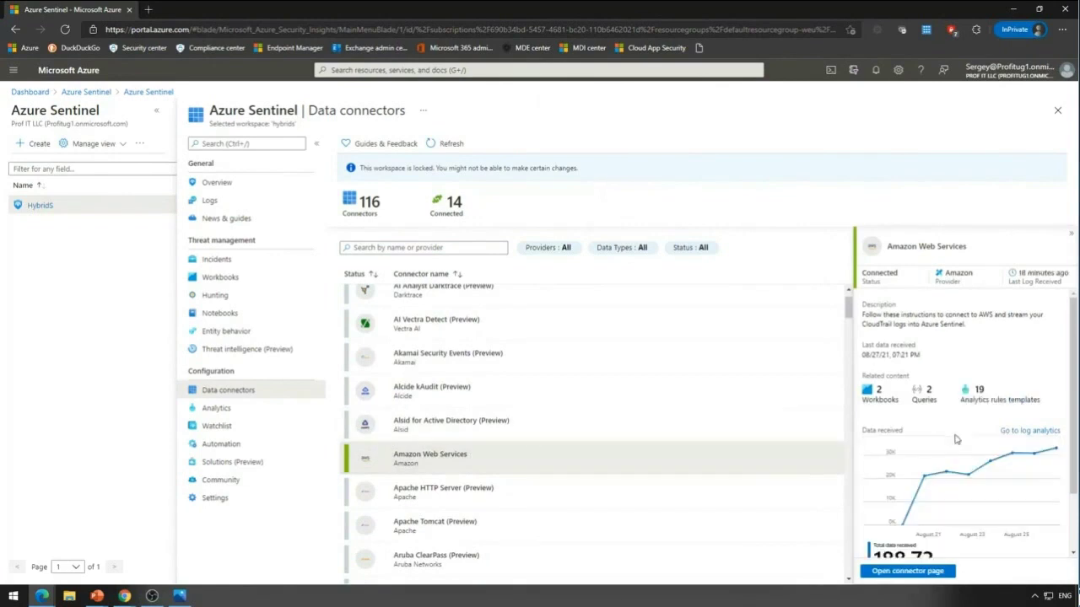
- Open the analytics rule templates in Azure Sentinel, search them for "aws" and clear the search
click(253, 410)
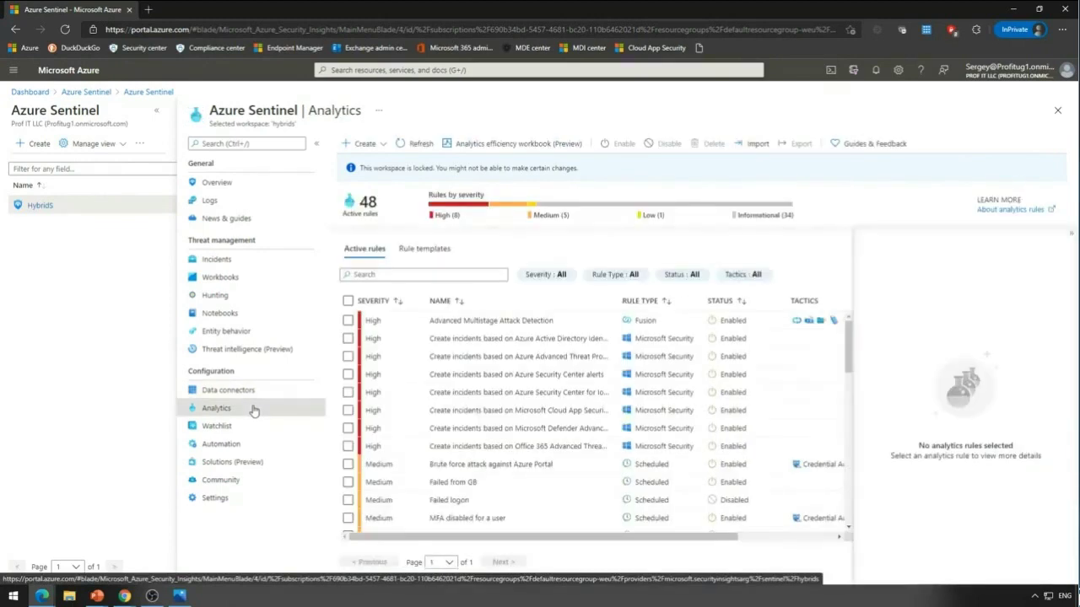
click(429, 249)
click(425, 274)
text(aws)
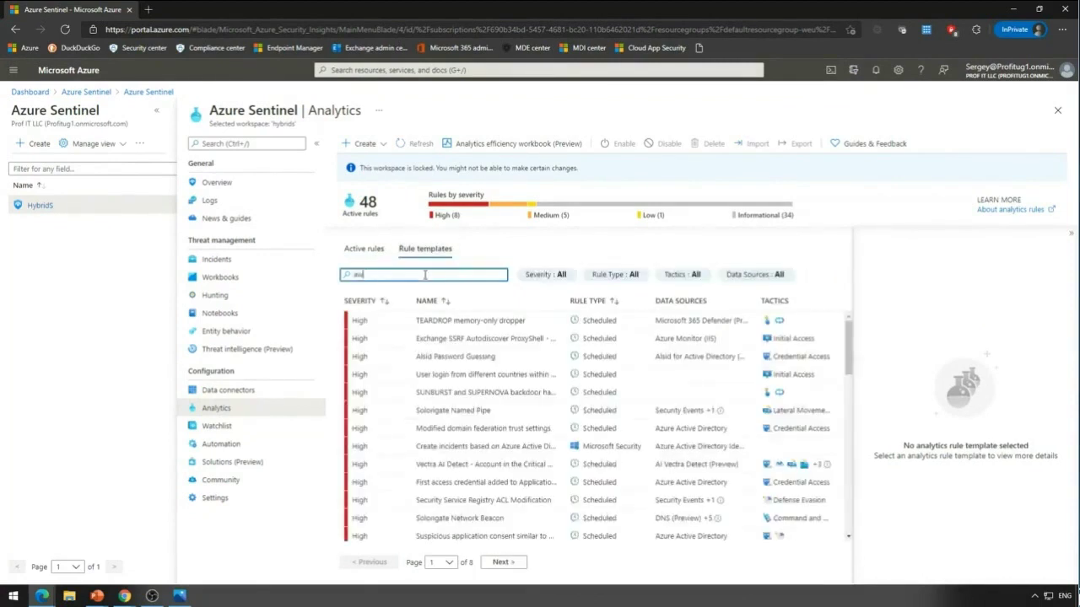
key(BackSpace)
key(BackSpace)
key(BackSpace)
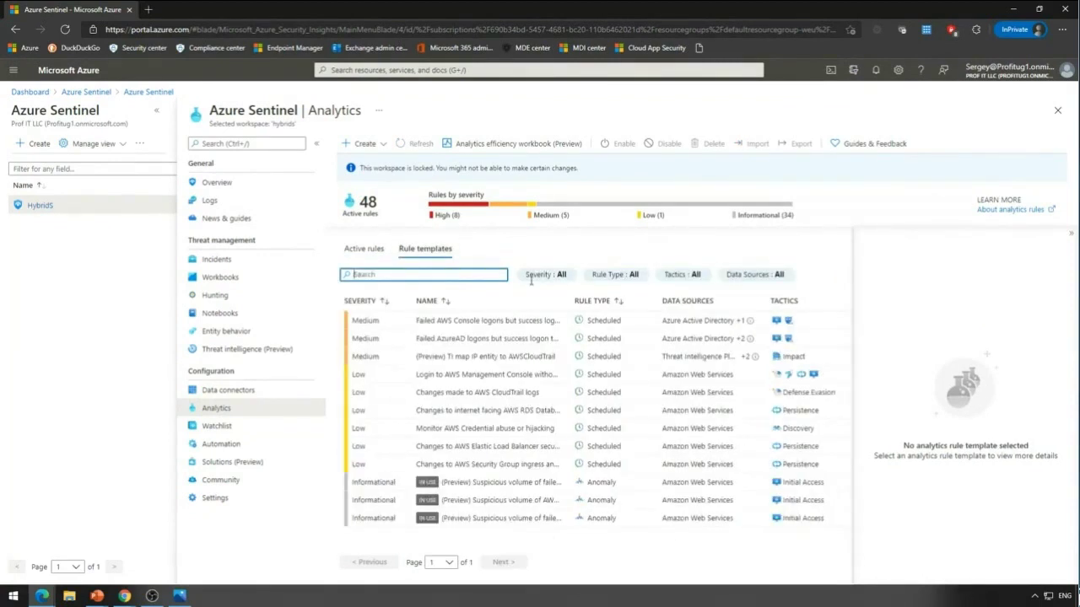
- Filter the rule templates by data source so that only Amazon Web Services is selected
click(722, 279)
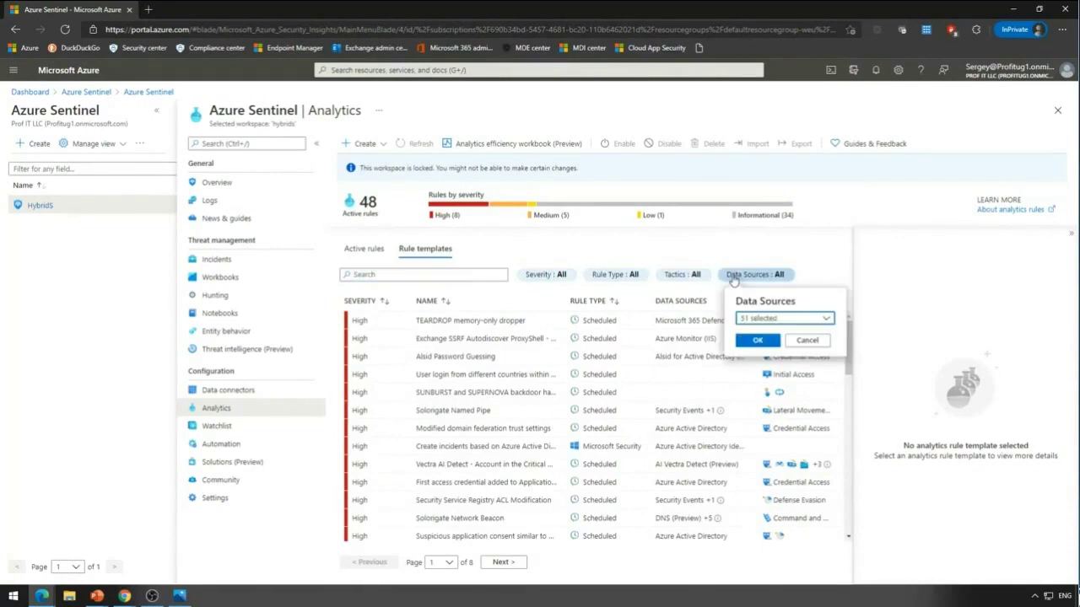
click(763, 320)
click(647, 334)
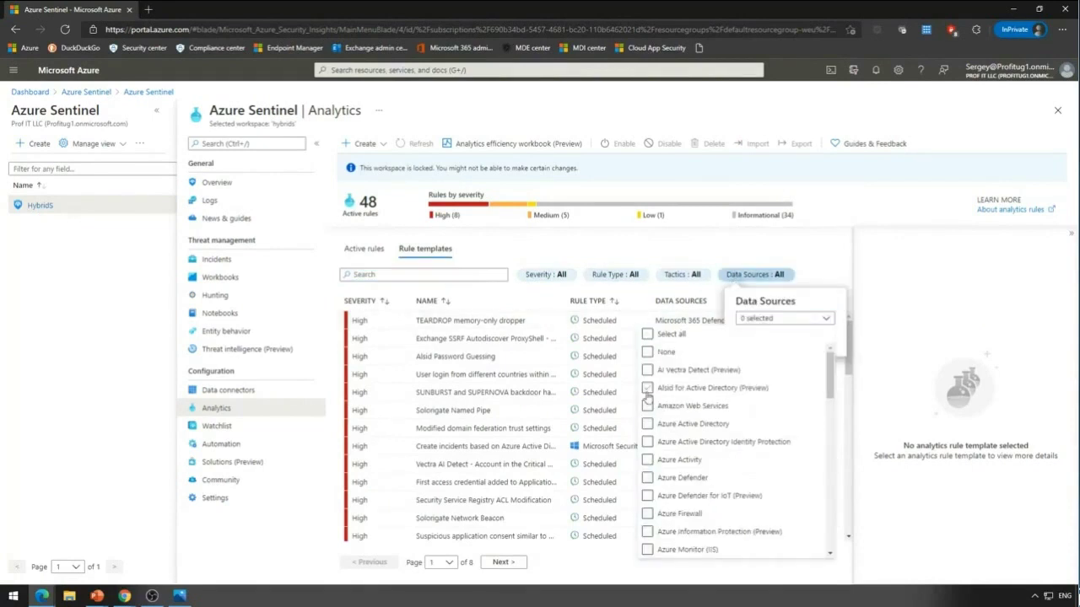
click(667, 406)
click(811, 300)
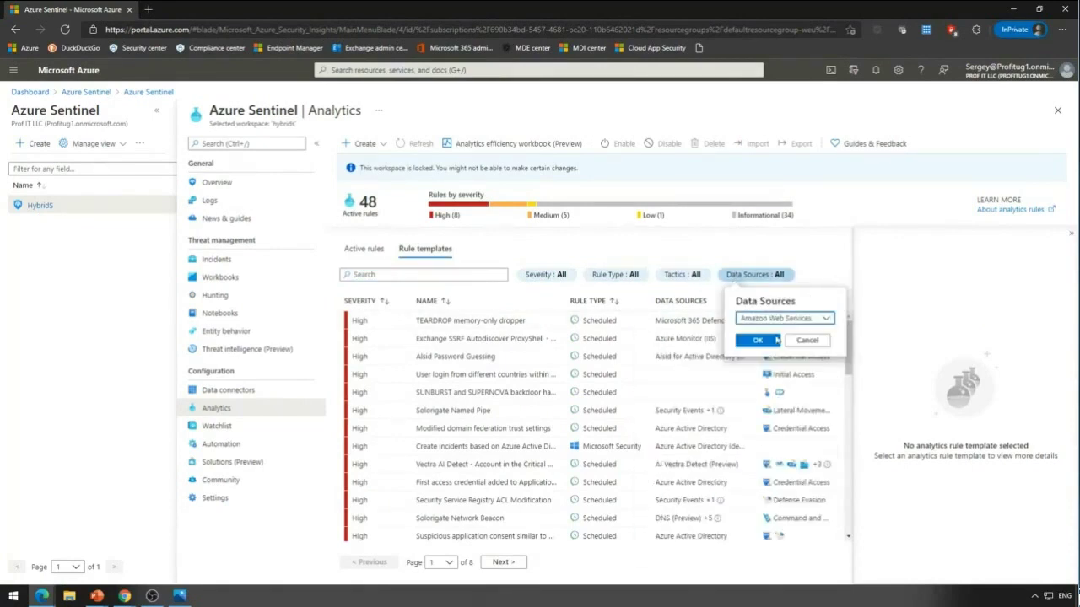
click(764, 341)
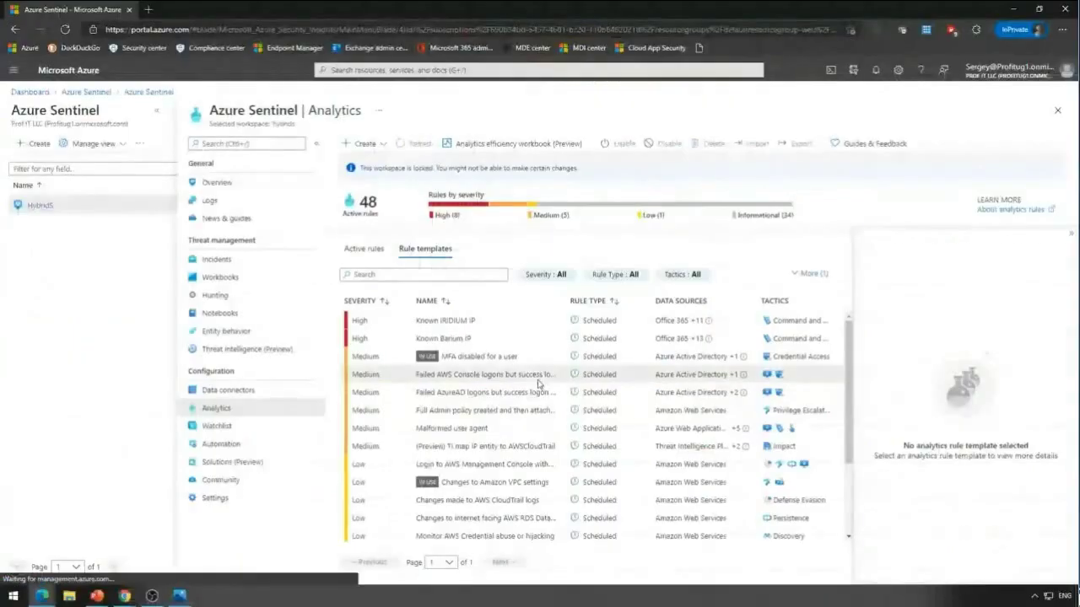
- Examine the template for failed AWS Console logons with a successful Azure AD logon, marking AWS Console and Azure Active Directory in its description
click(522, 374)
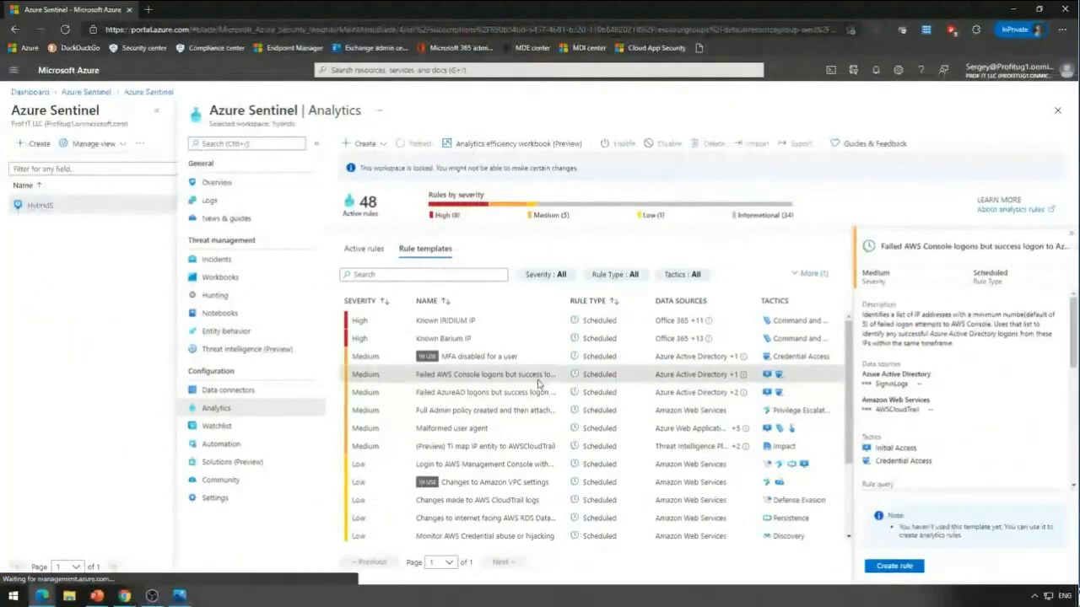
scroll(1017, 287, down, 3)
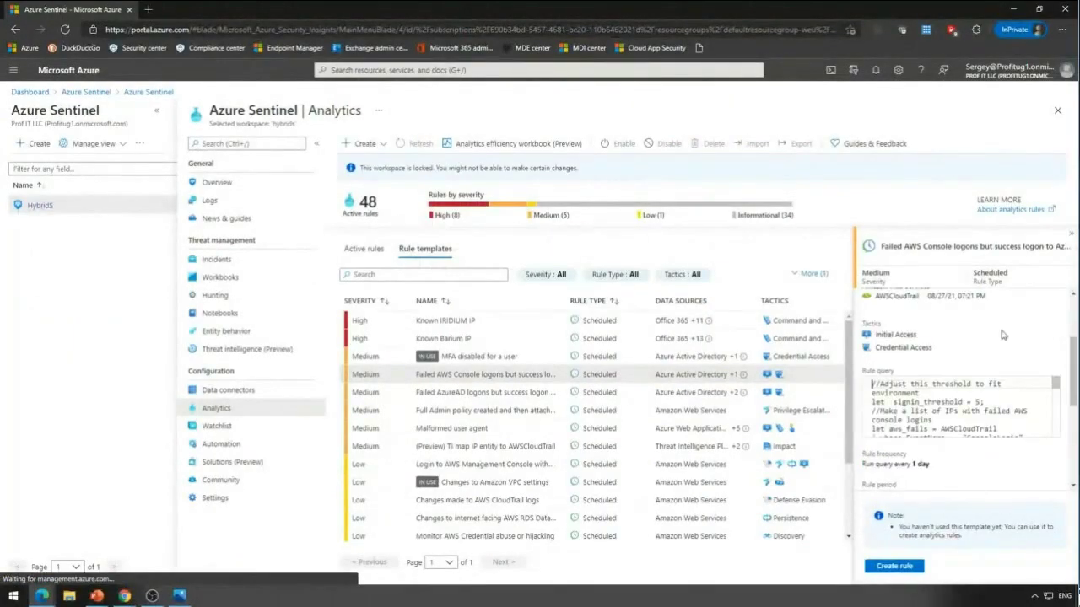
scroll(1003, 333, up, 3)
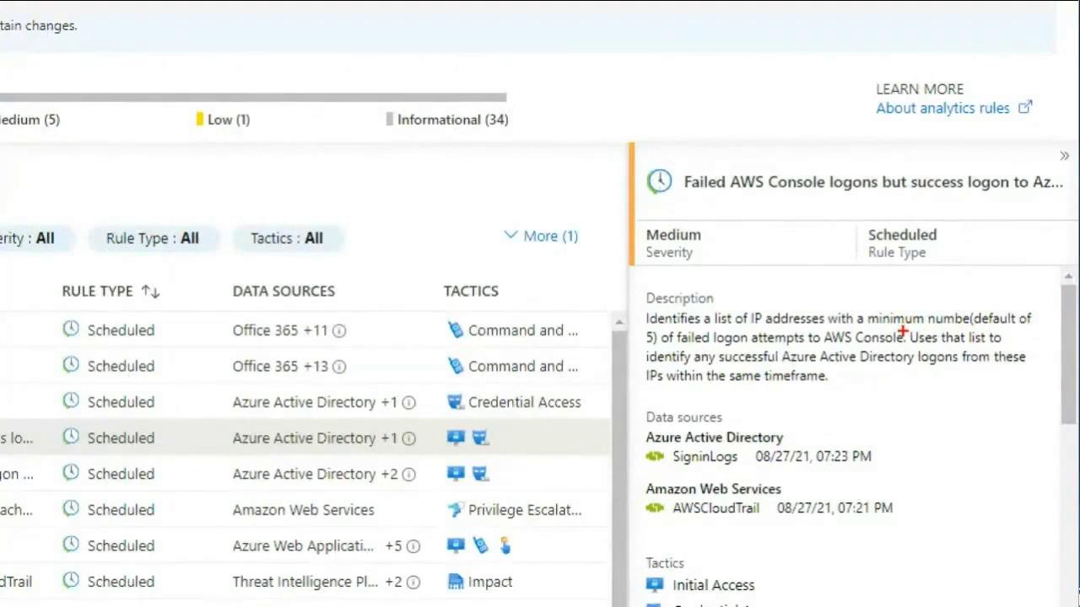
drag(902, 327, 820, 348)
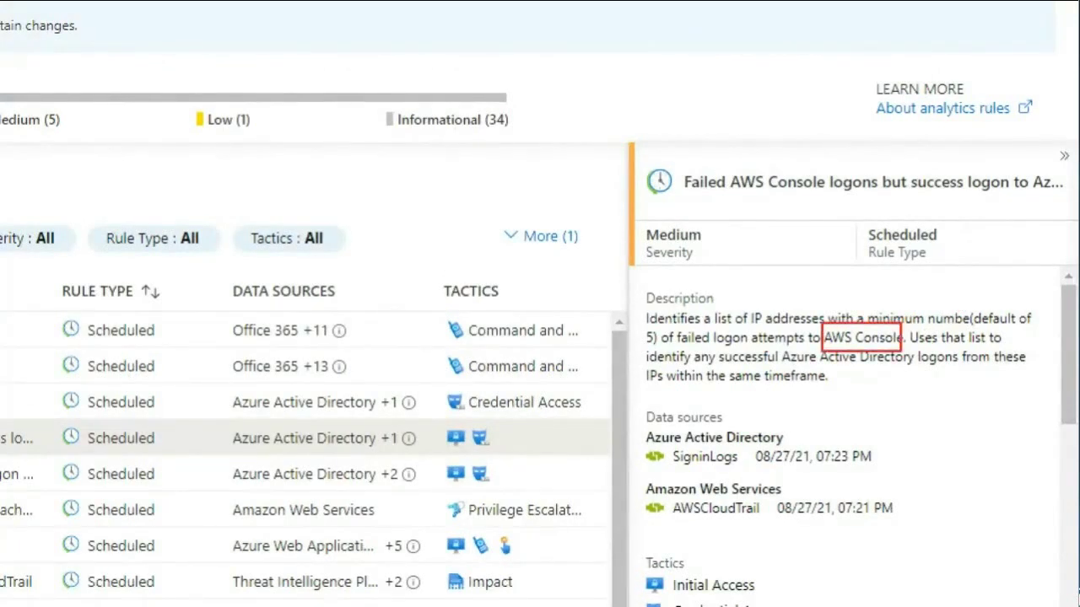
key(ctrl+z)
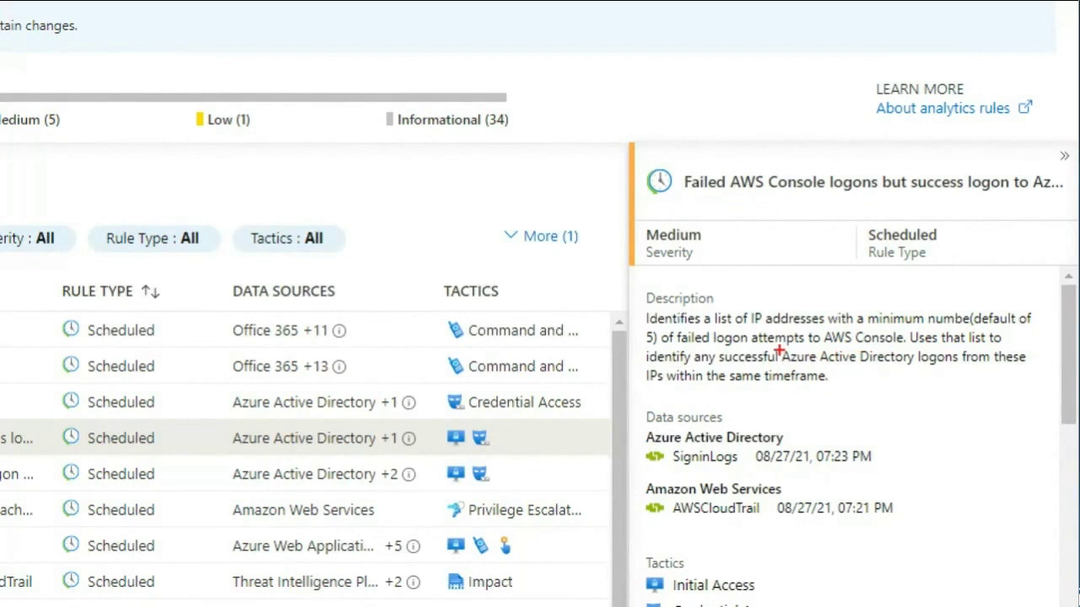
mouse_move(774, 340)
mouse_down()
mouse_move(820, 363)
mouse_move(913, 367)
mouse_up()
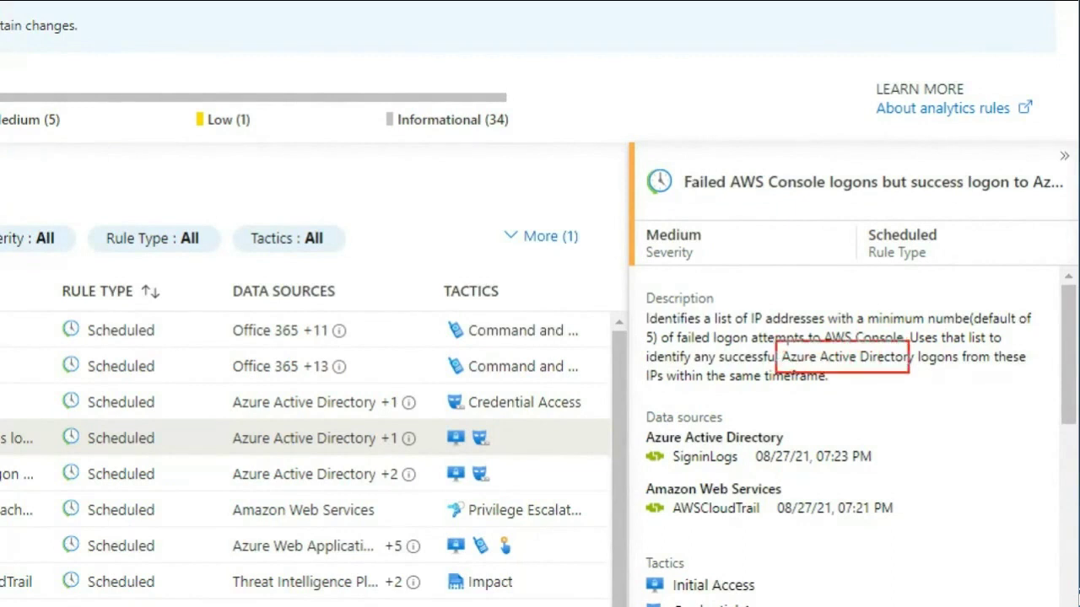
key(ctrl+z)
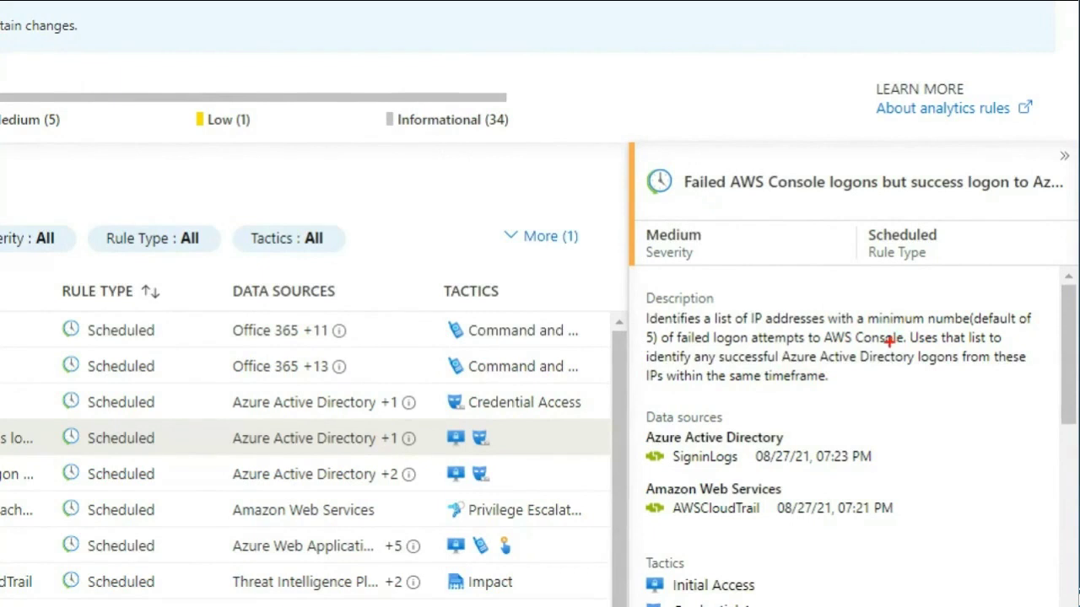
key(Escape)
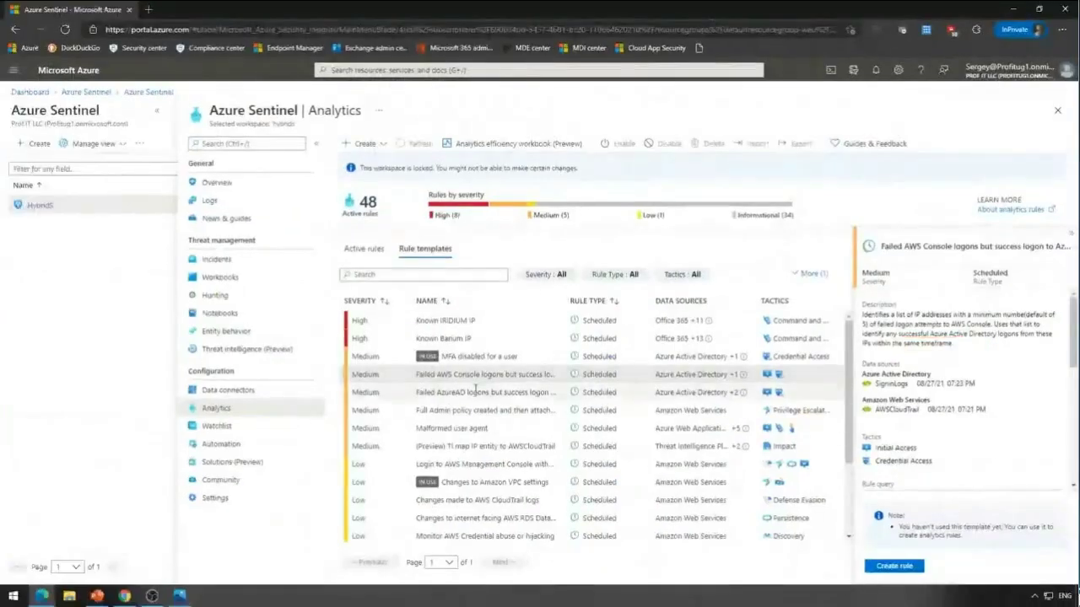
- Examine the template for failed AzureAD logons with a successful AWS Console logon, and look over the remaining AWS templates
click(456, 392)
scroll(969, 355, down, 2)
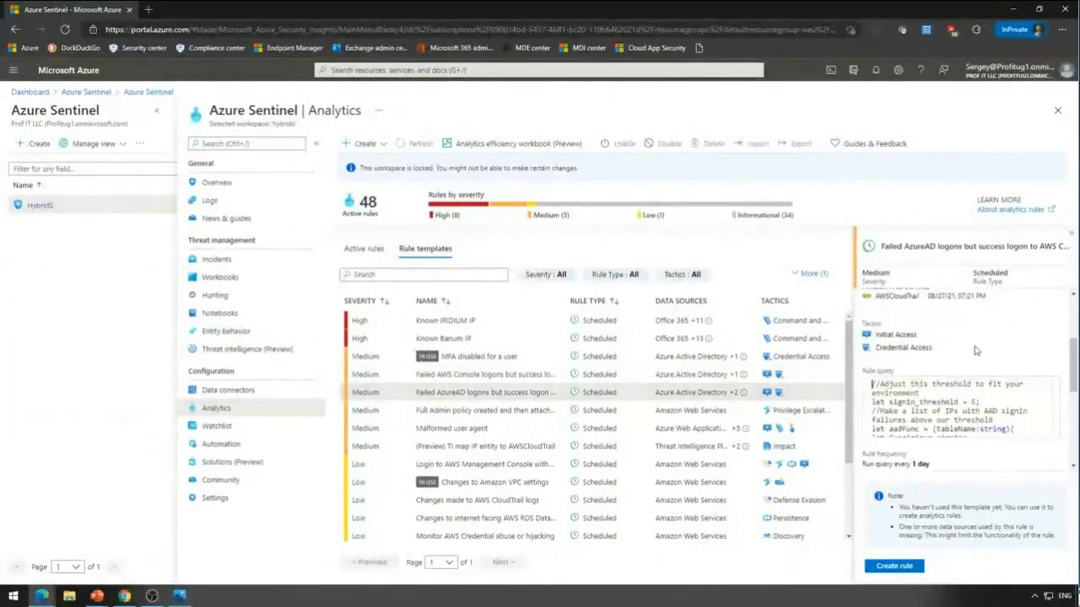
scroll(968, 355, up, 2)
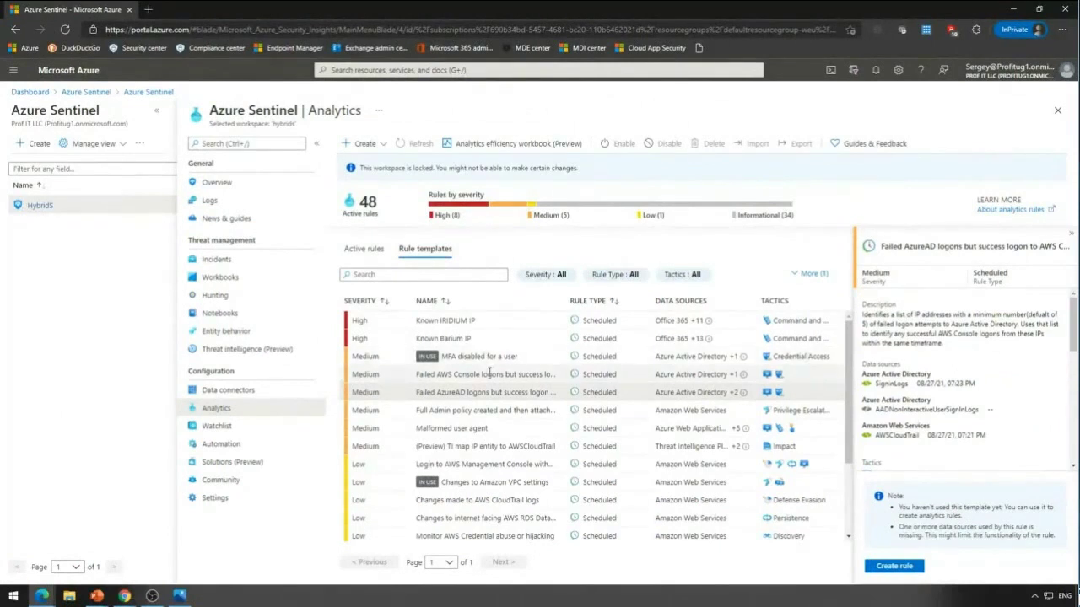
scroll(489, 376, down, 3)
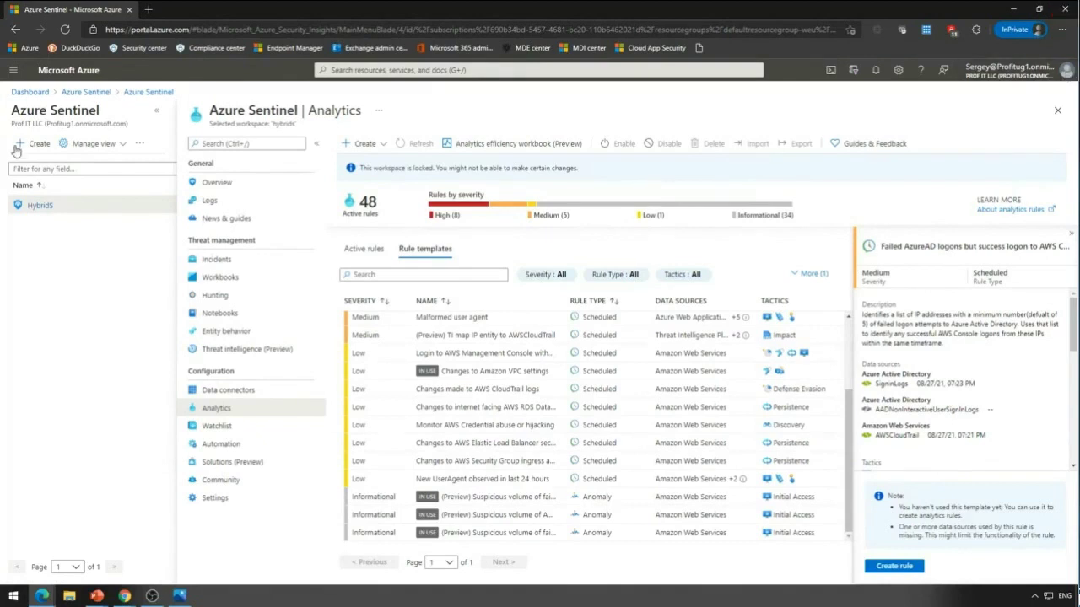
- Go to the enterprise applications of Azure Active Directory and open the gallery for adding a new application, marking the cloud platforms
click(74, 72)
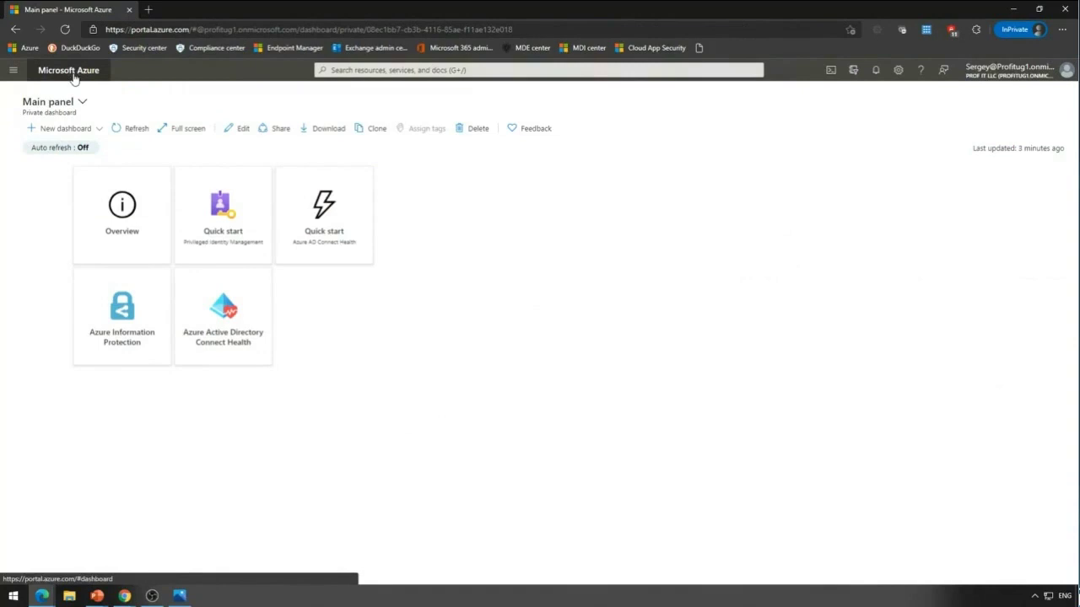
click(14, 73)
click(68, 198)
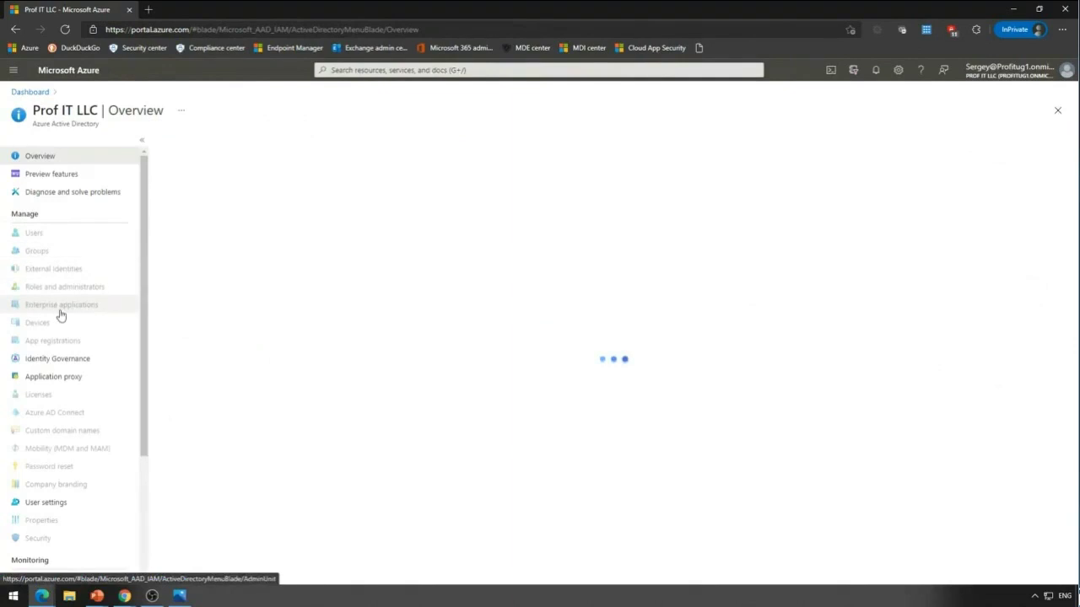
click(64, 322)
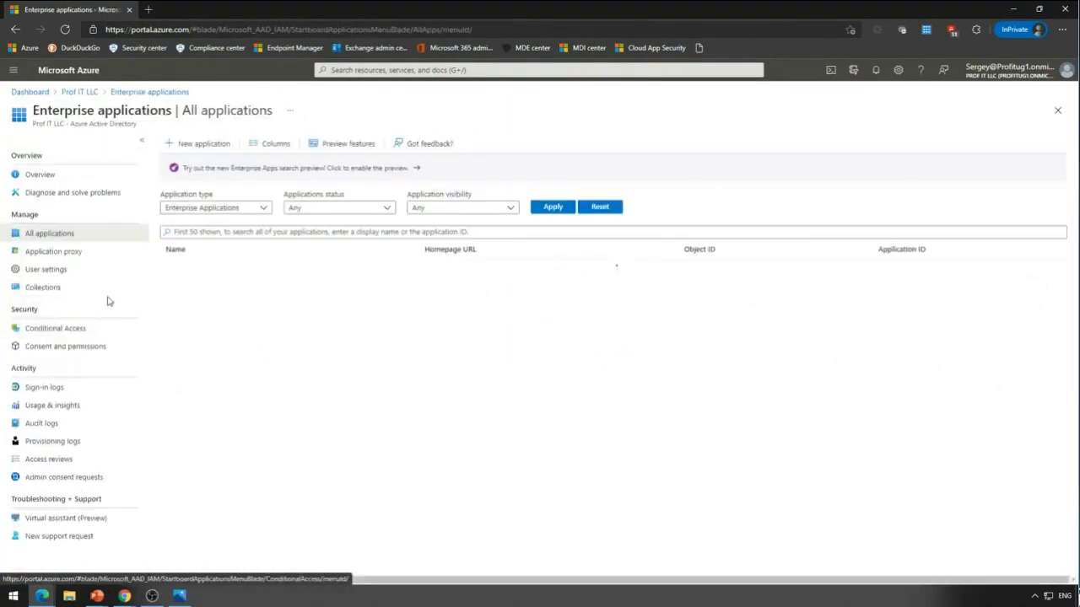
click(203, 144)
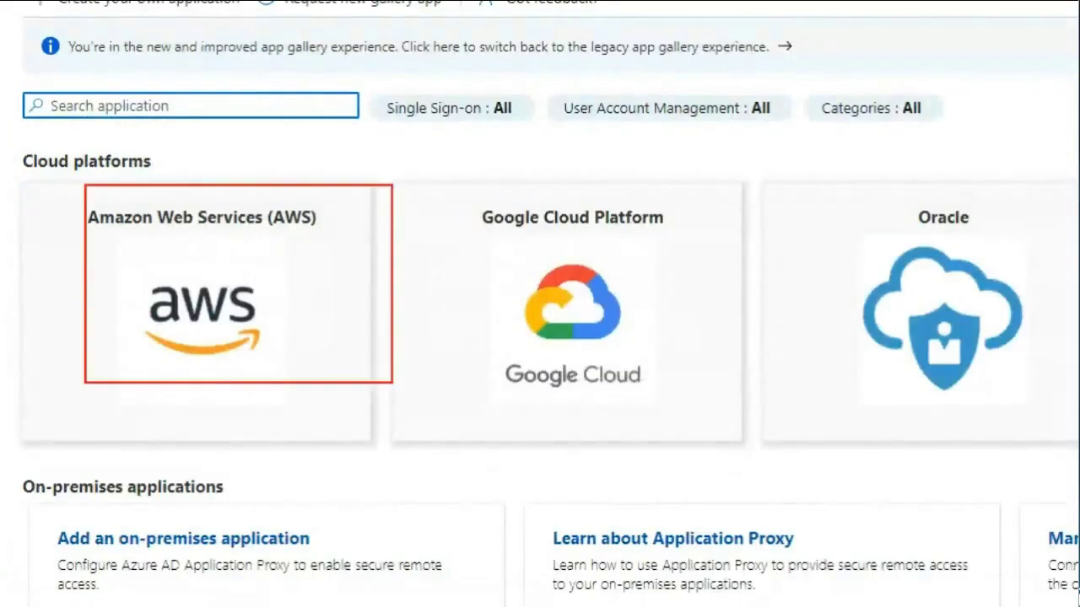
drag(393, 383, 690, 426)
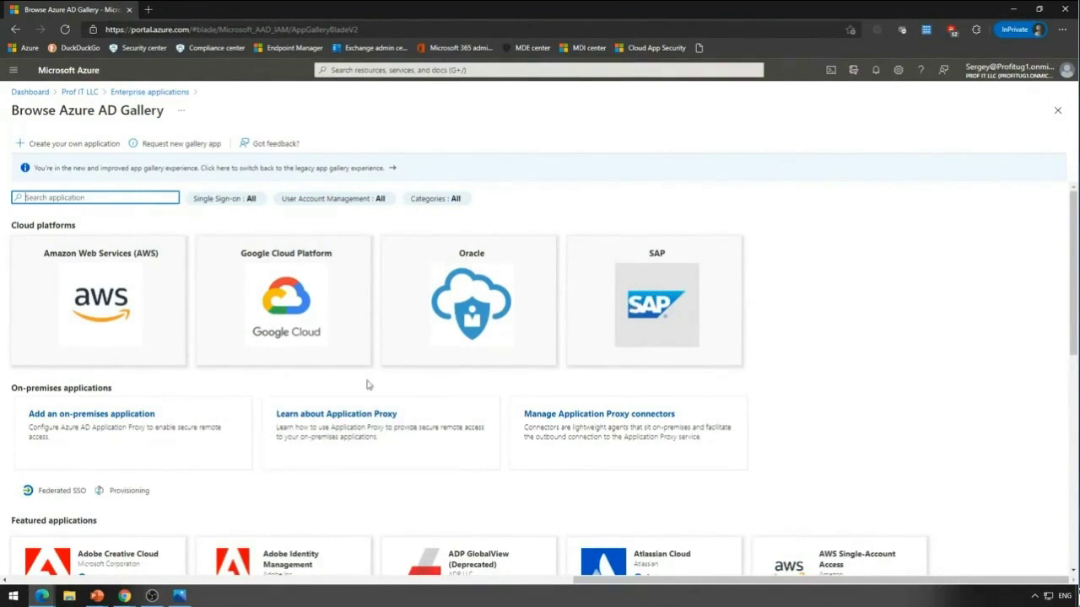
- Look through the Azure AD Gallery, return to the list of all enterprise applications and look it over
scroll(367, 384, down, 4)
scroll(264, 274, up, 4)
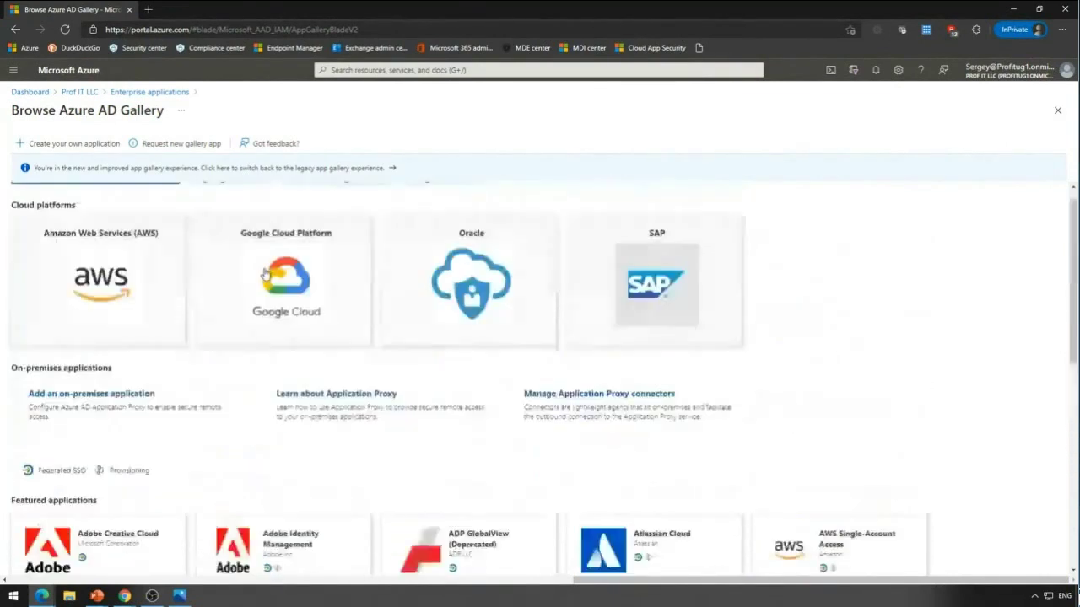
scroll(264, 274, up, 1)
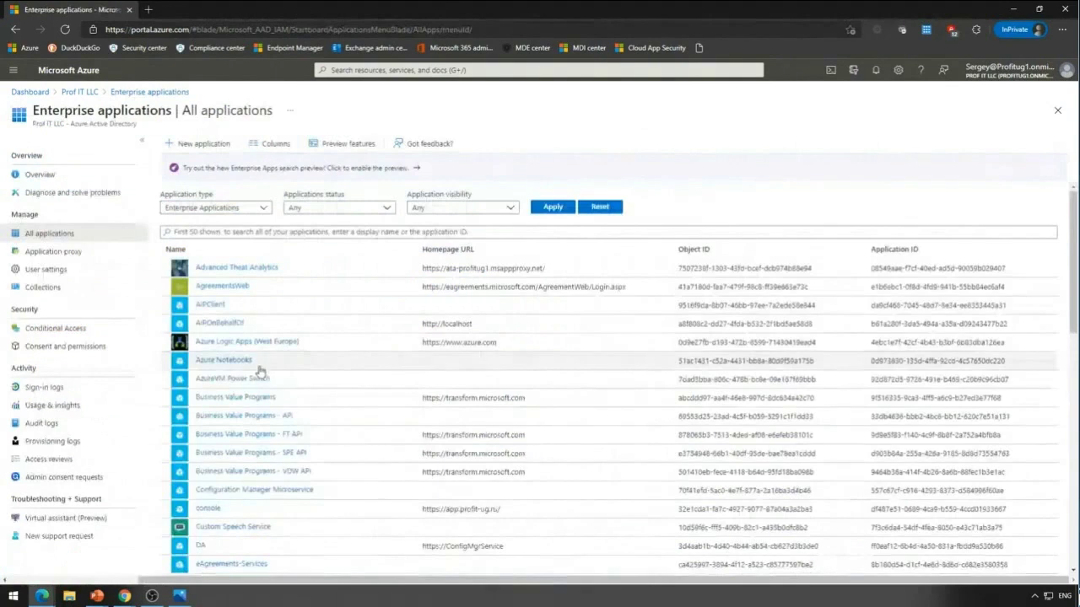
scroll(260, 372, down, 5)
scroll(257, 369, up, 5)
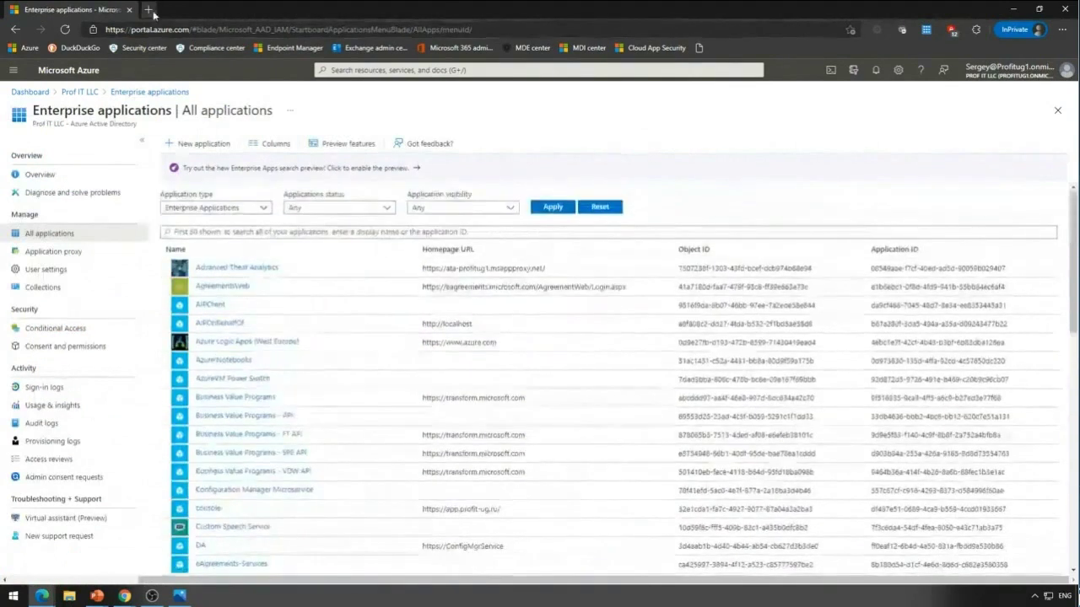
- Open the My Apps portal in a new browser tab, trying myapps.microsoft.com first and myapplications.microsoft.com second
click(149, 9)
text(myapp)
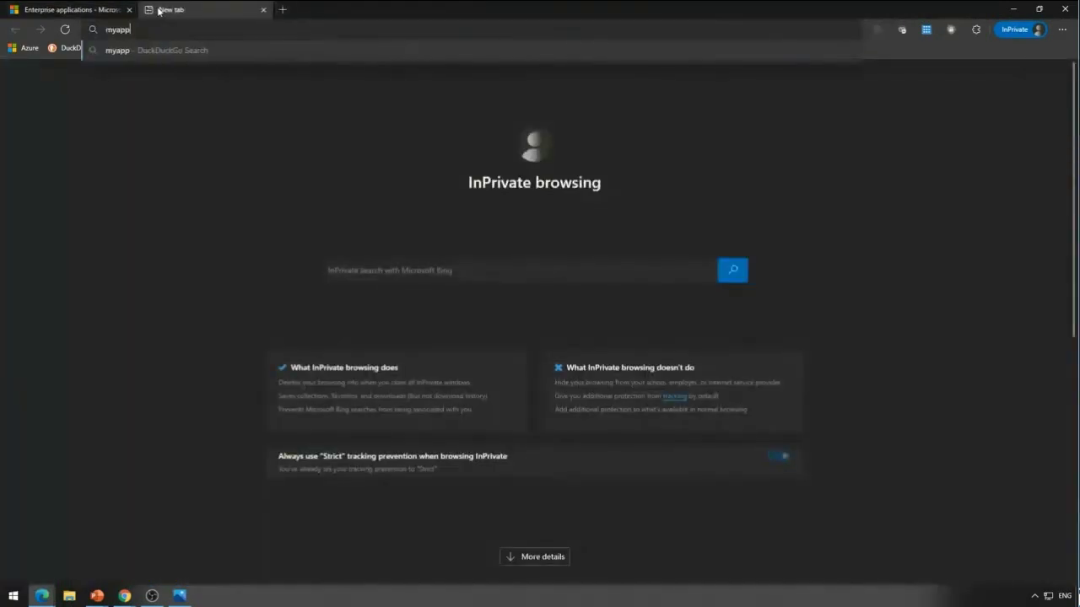
text(s.microsoft.com)
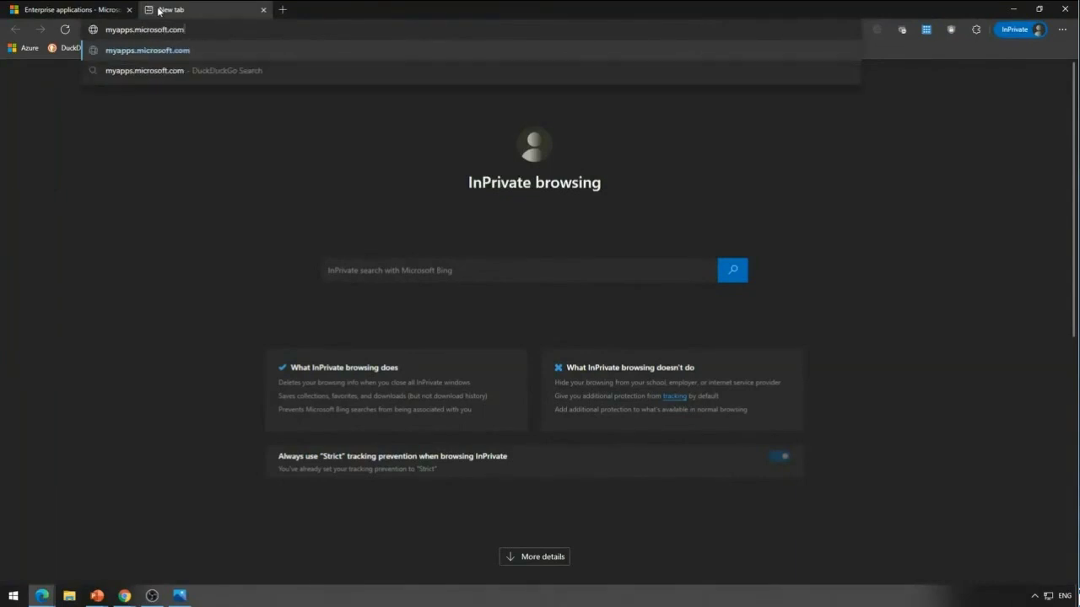
key(Return)
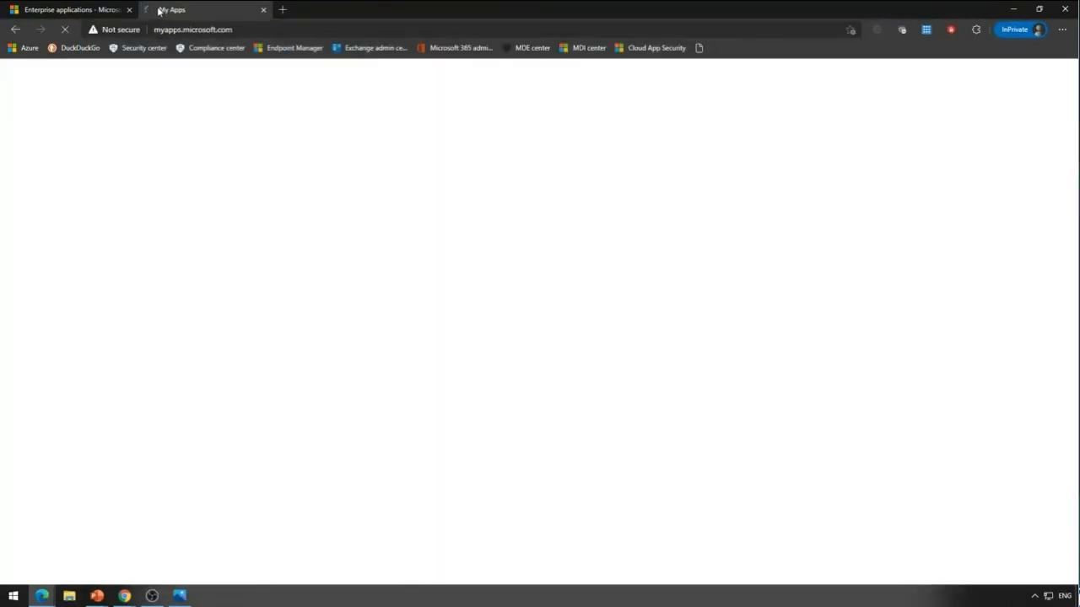
click(179, 30)
click(179, 29)
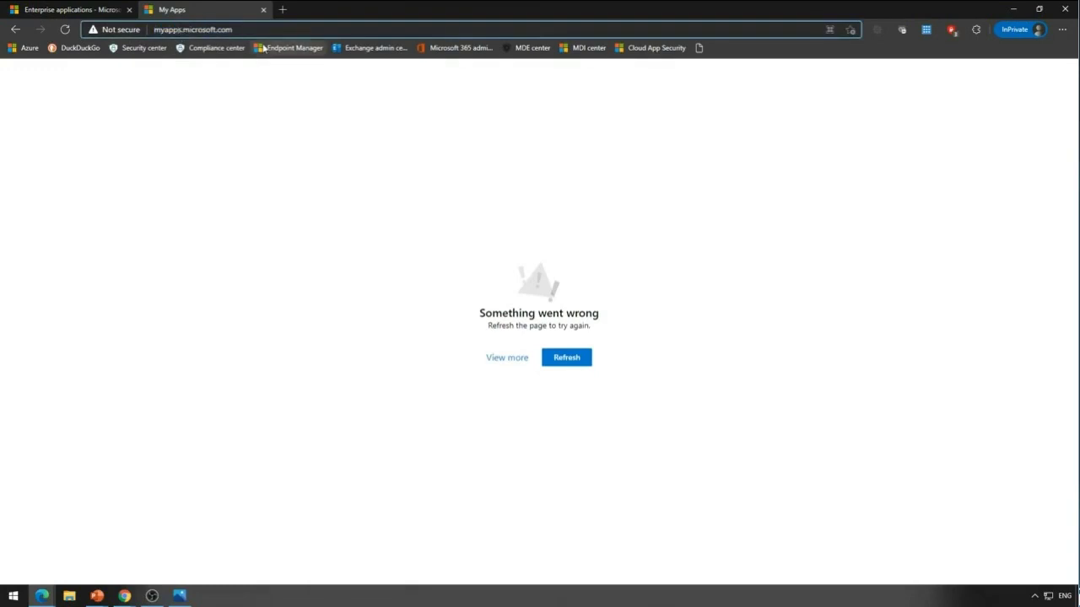
text(lication)
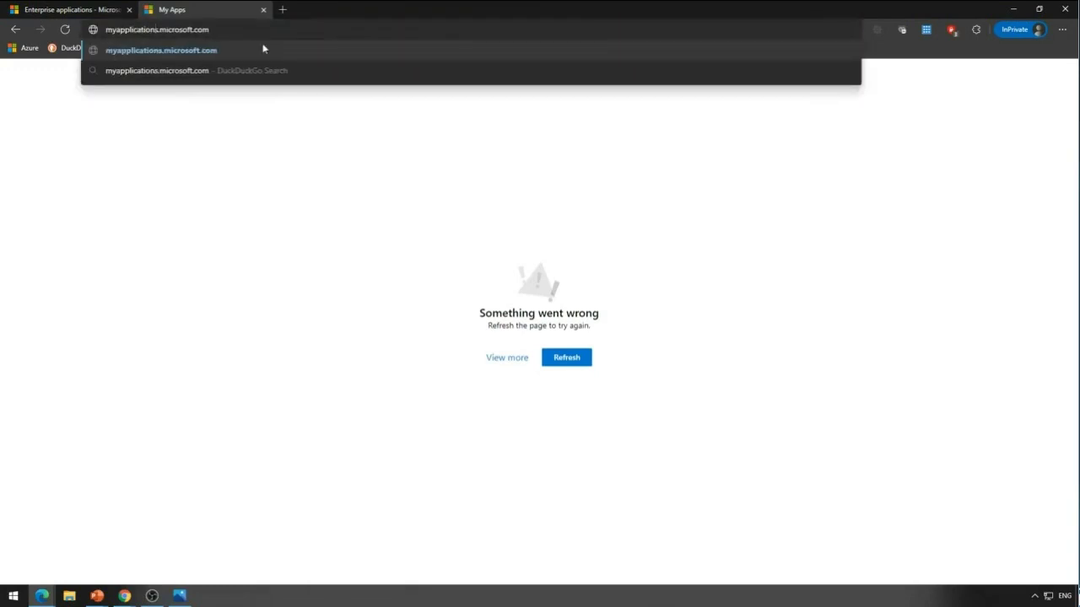
key(Return)
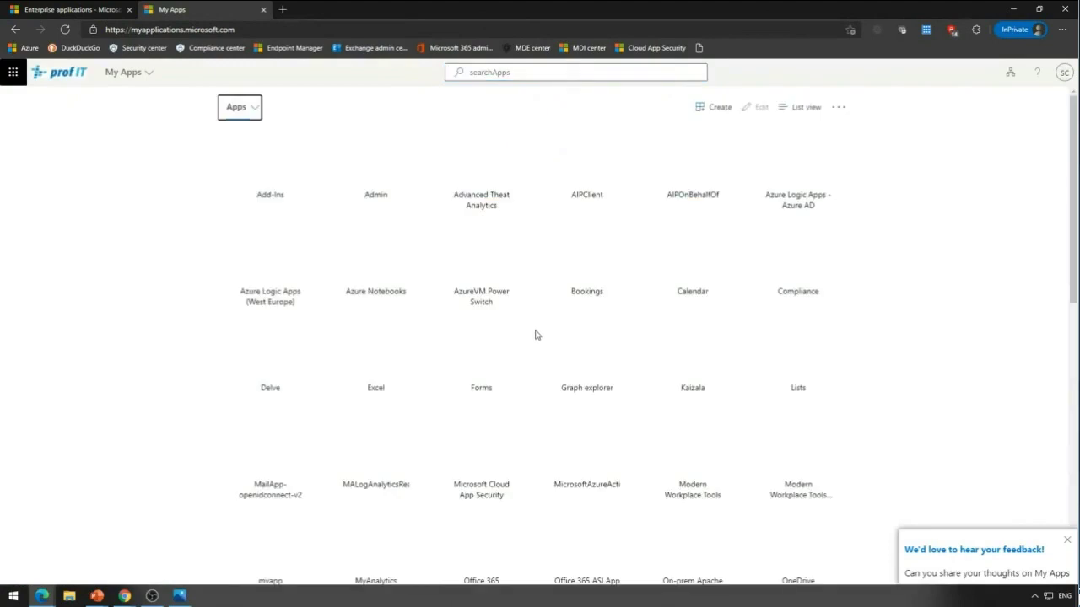
- Find Salesforce among the available apps, launch it and dismiss the Lightning Experience prompt
scroll(662, 354, down, 5)
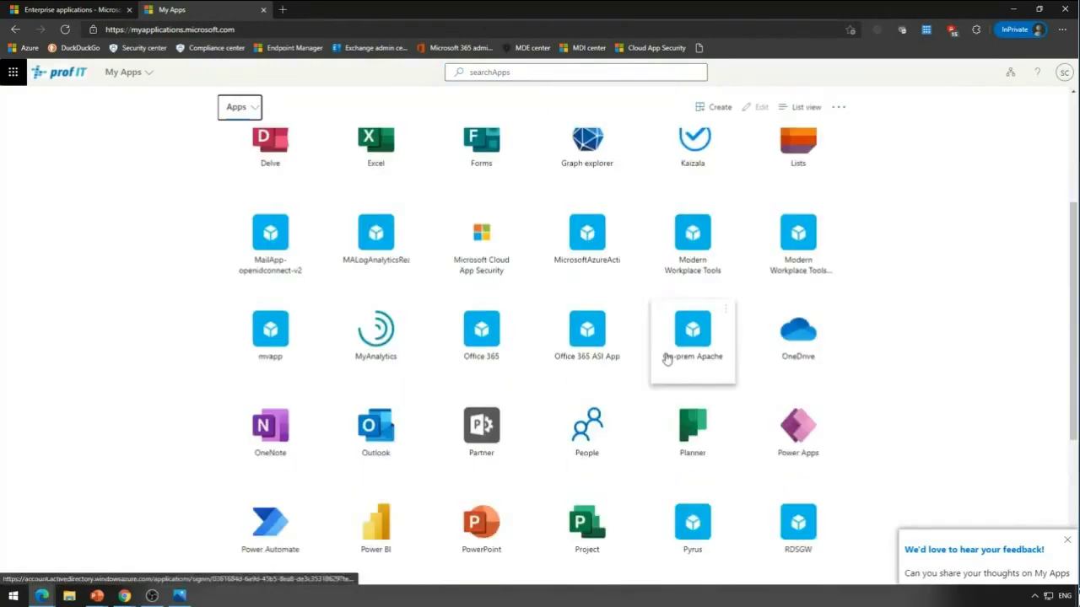
scroll(447, 396, down, 1)
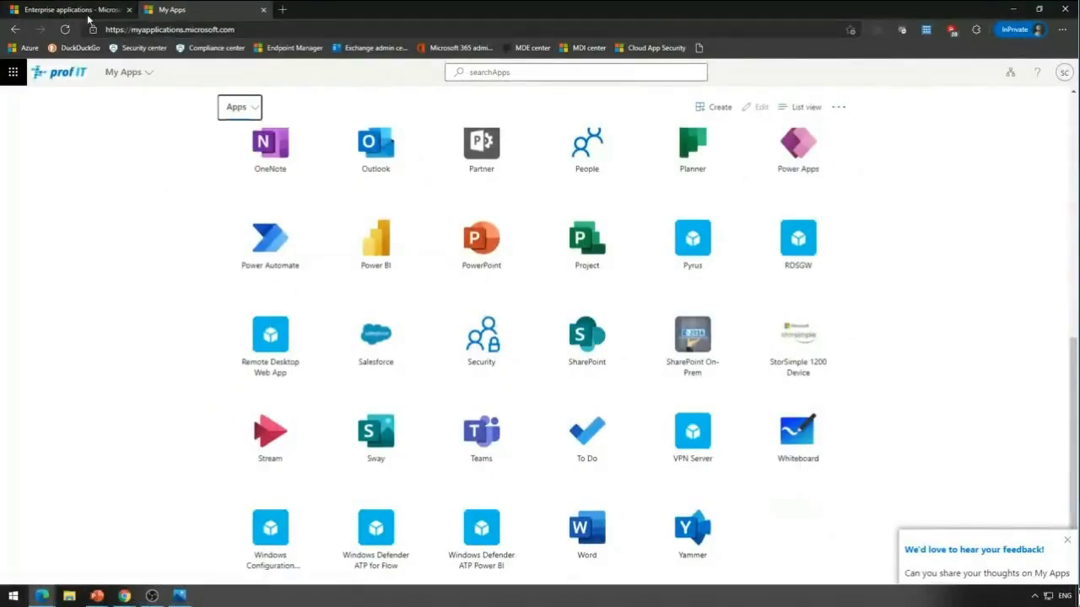
click(376, 338)
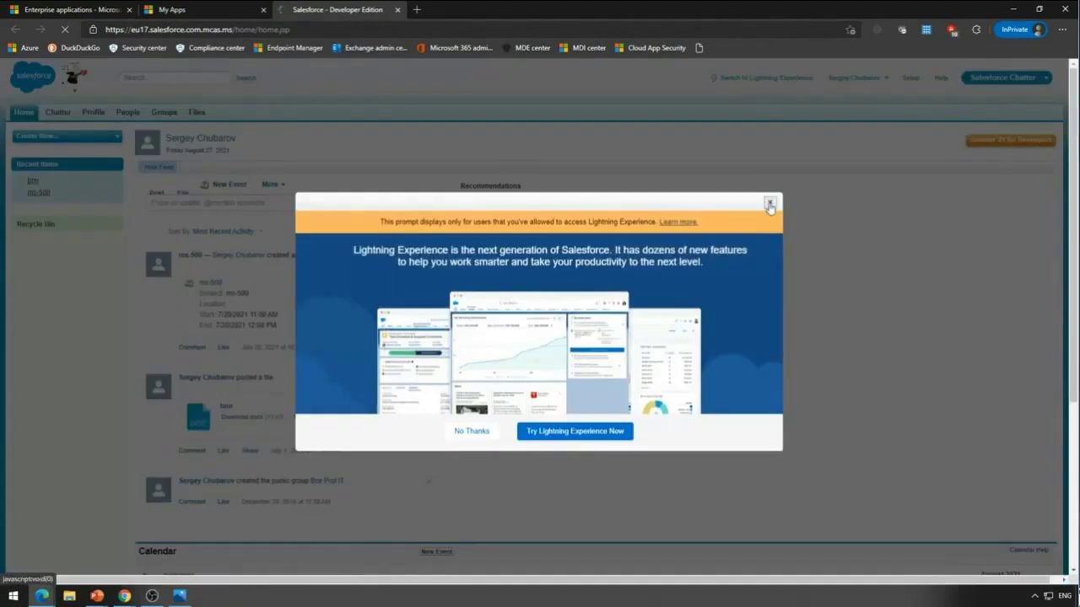
click(770, 204)
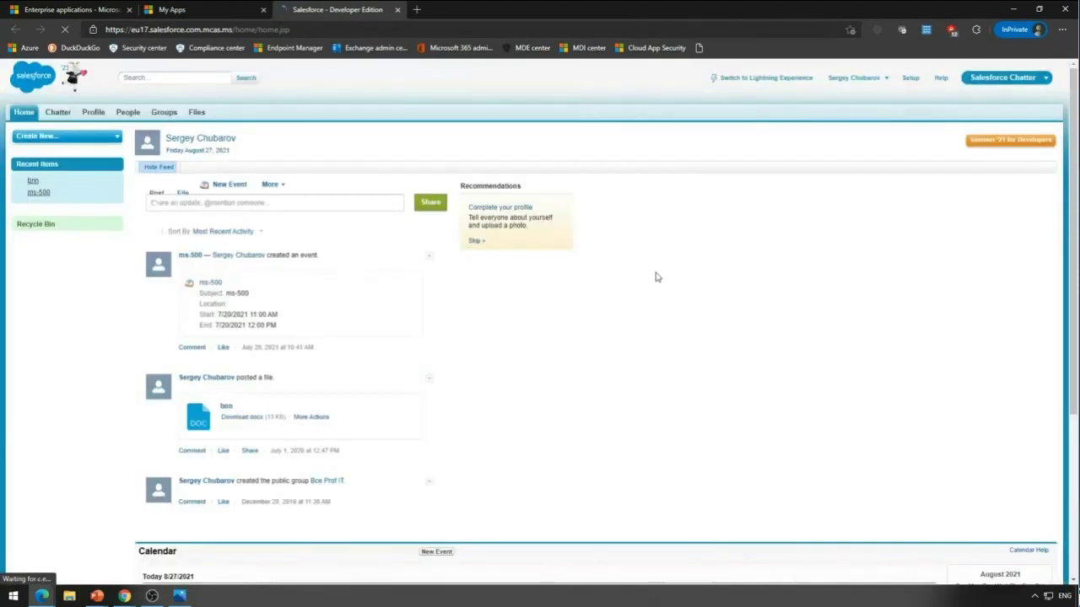
- Try to download the bnn document from the Salesforce feed, dismiss the message and close the Salesforce tab
click(229, 423)
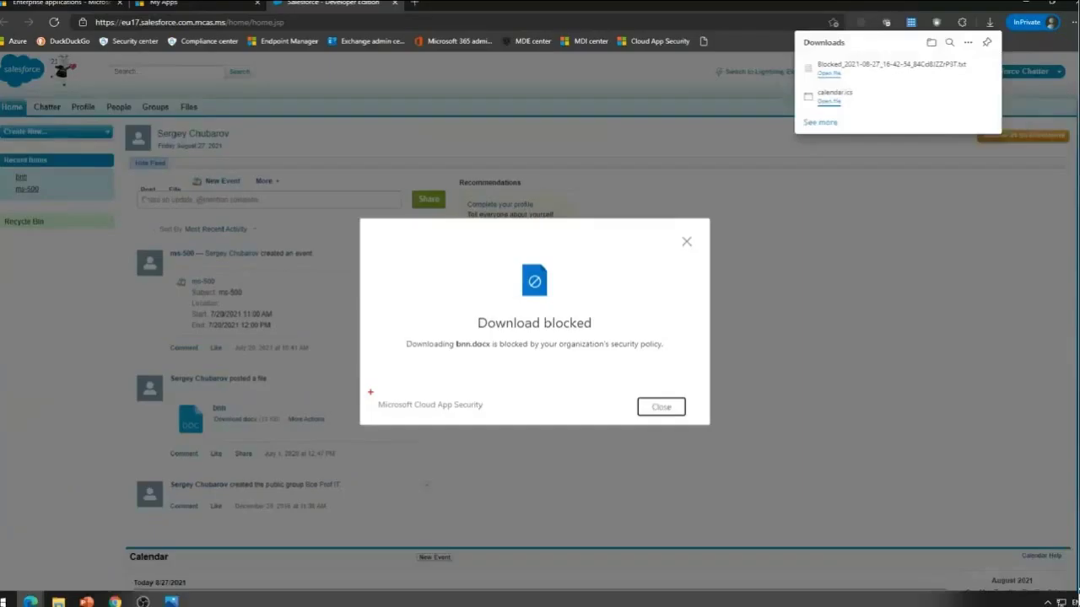
click(683, 245)
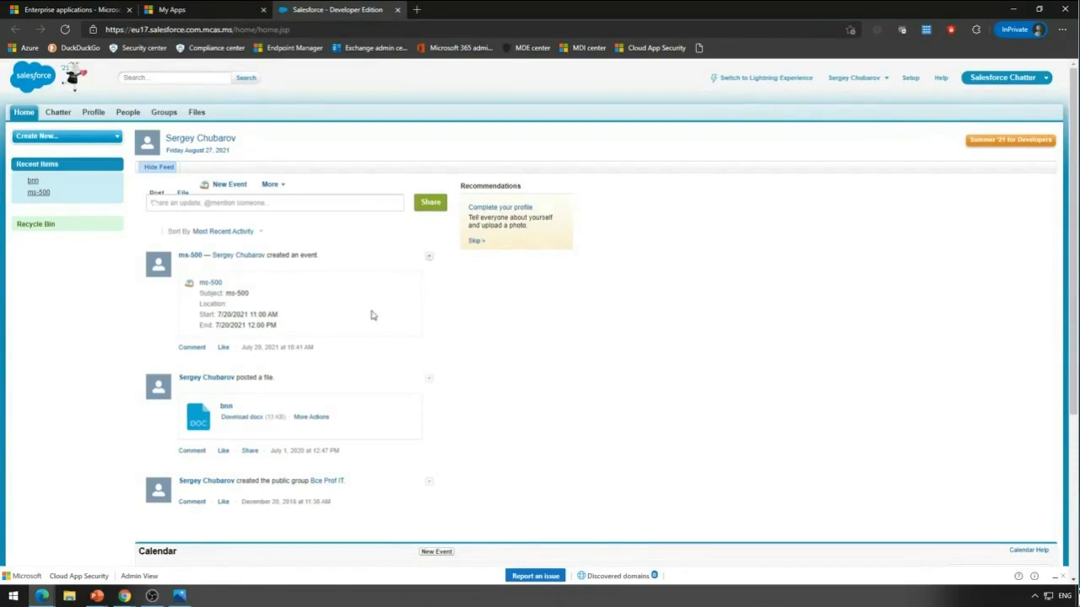
click(396, 9)
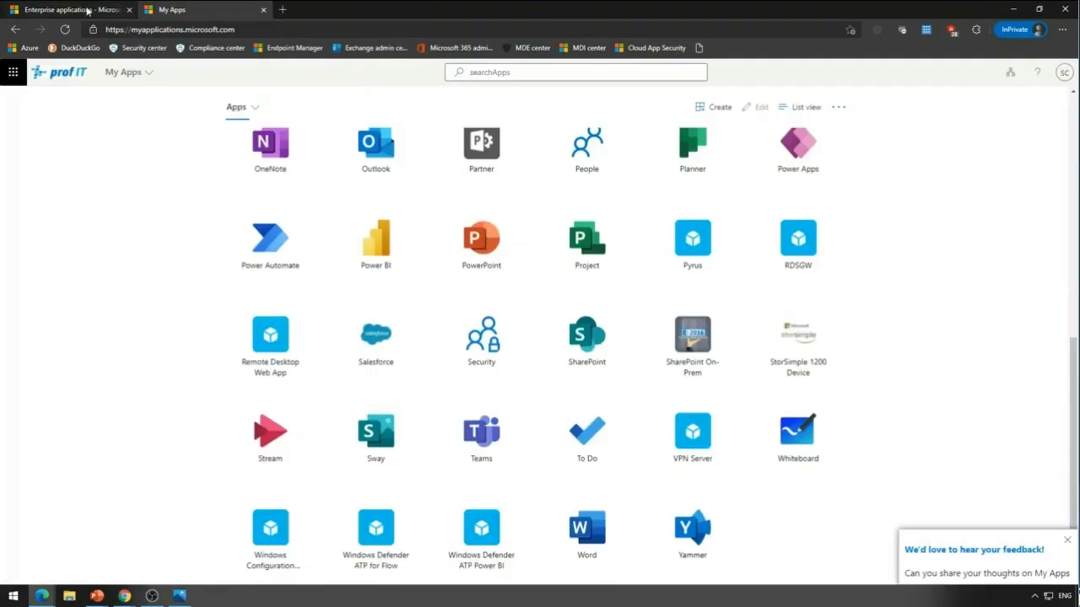